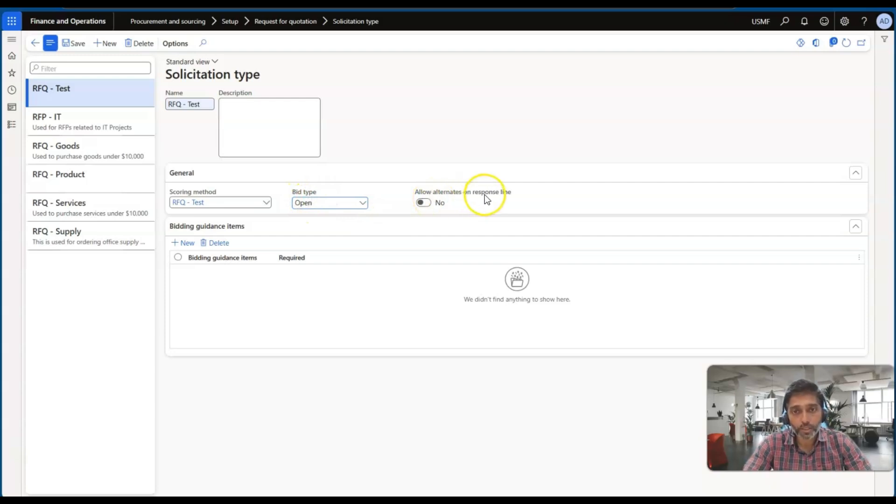
Step: Allow alternates on response lines for the RFQ - Test solicitation type and save the record
click(442, 202)
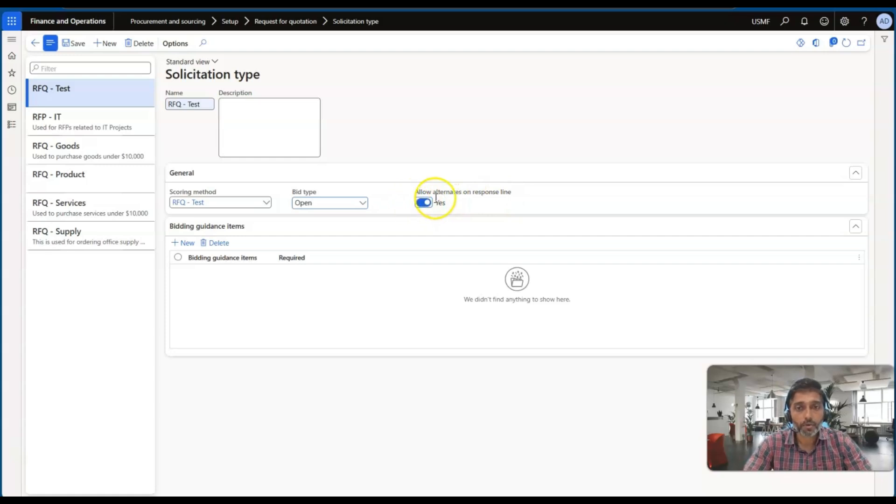
click(69, 43)
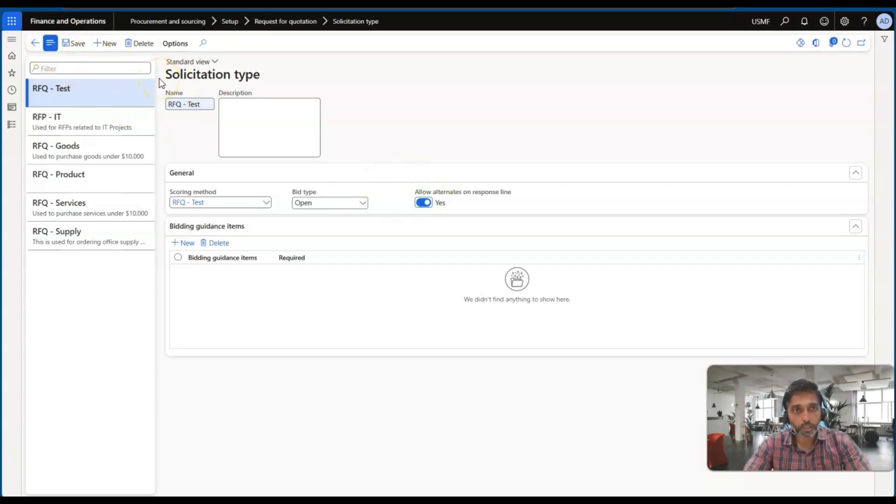
click(80, 46)
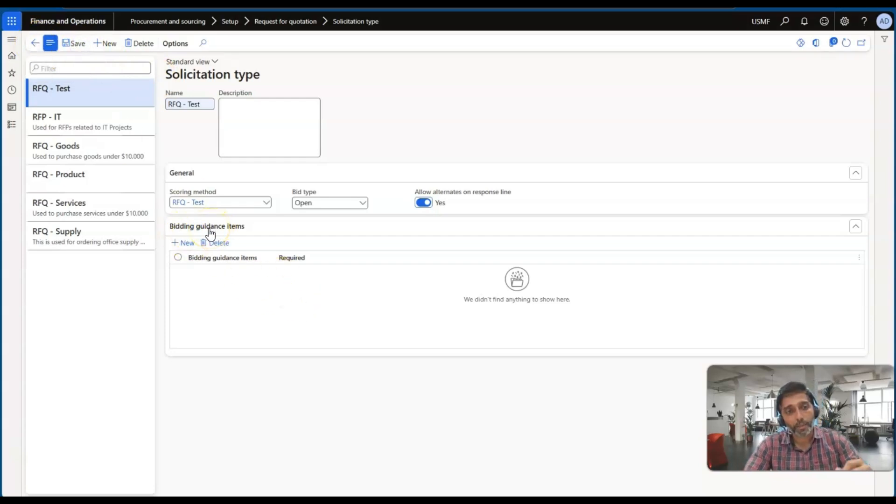
click(187, 242)
click(284, 271)
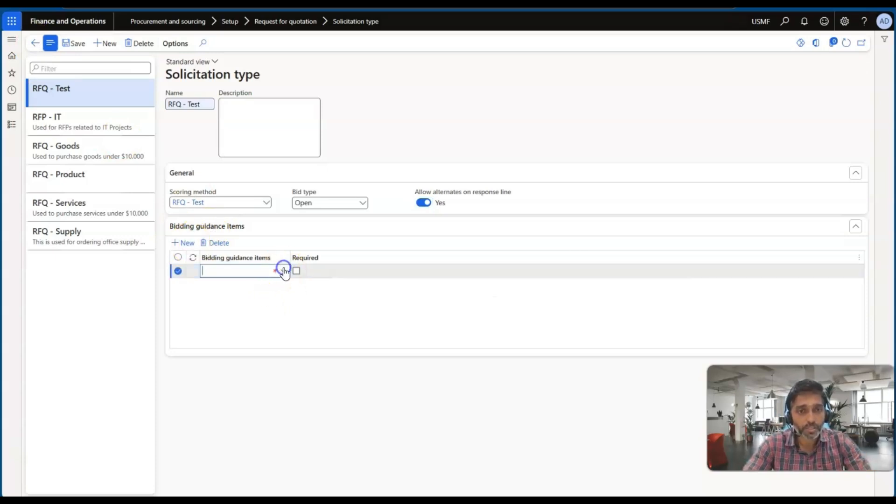
right_click(285, 272)
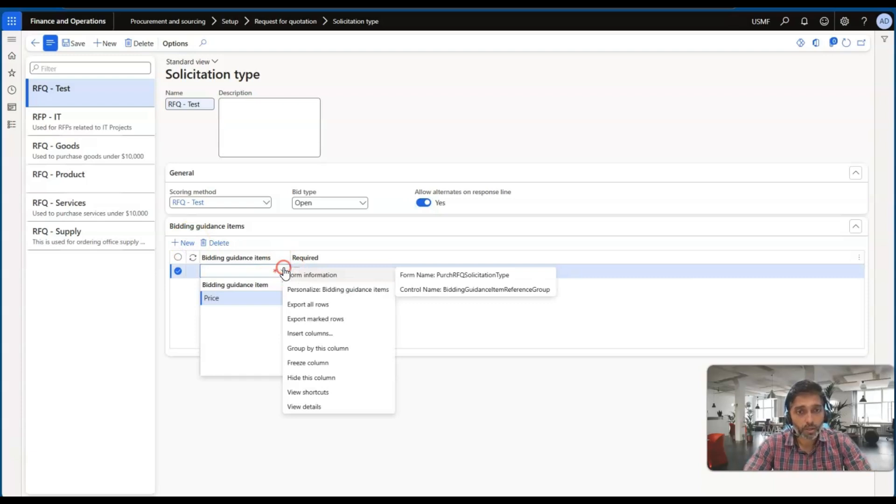
click(301, 407)
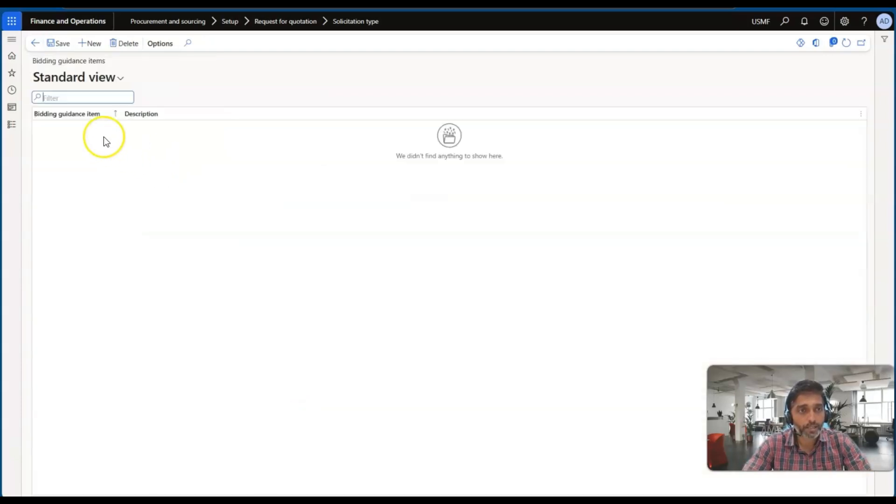
click(93, 44)
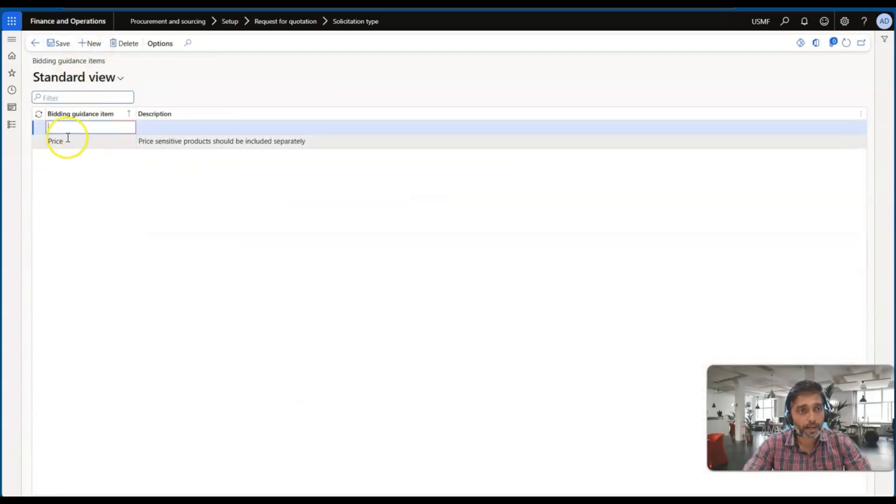
click(123, 128)
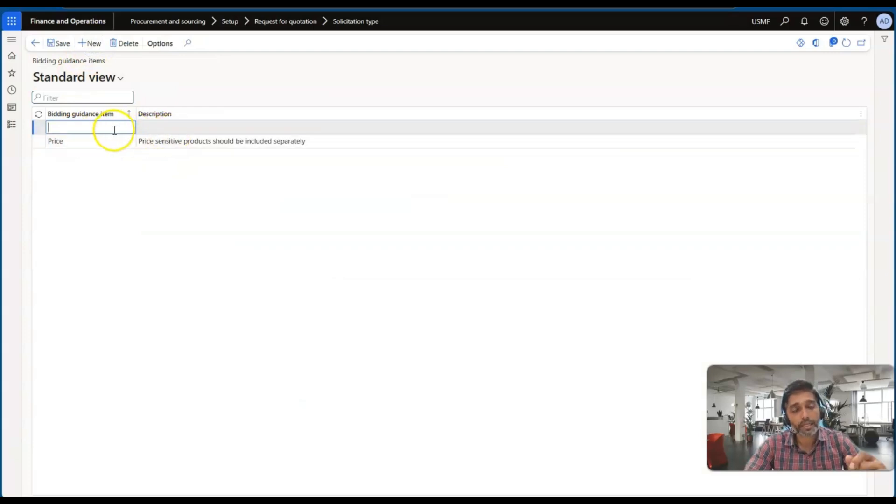
click(34, 44)
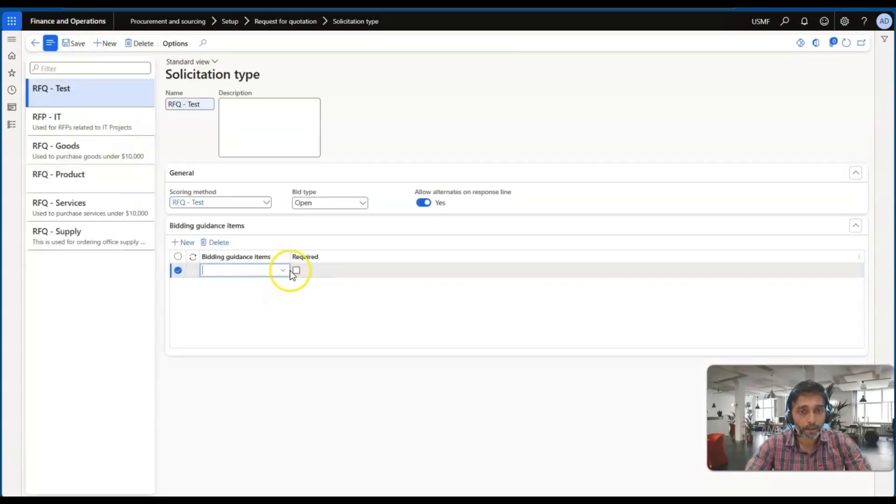
click(215, 243)
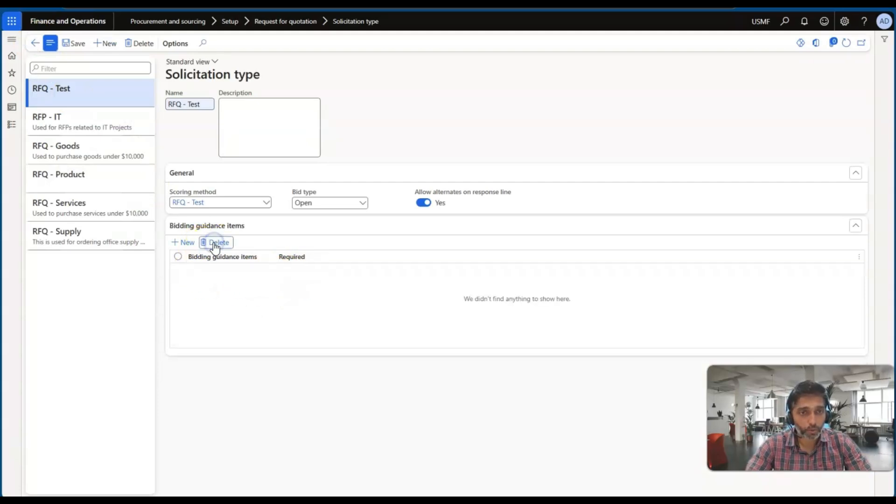
click(74, 45)
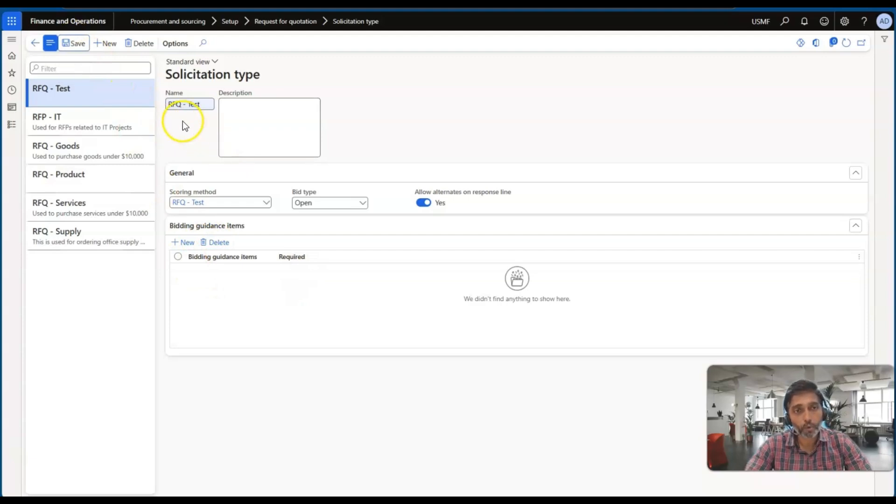
Step: Open all requests for quotations and start a new request with the purchase type Purchase agreement
click(9, 130)
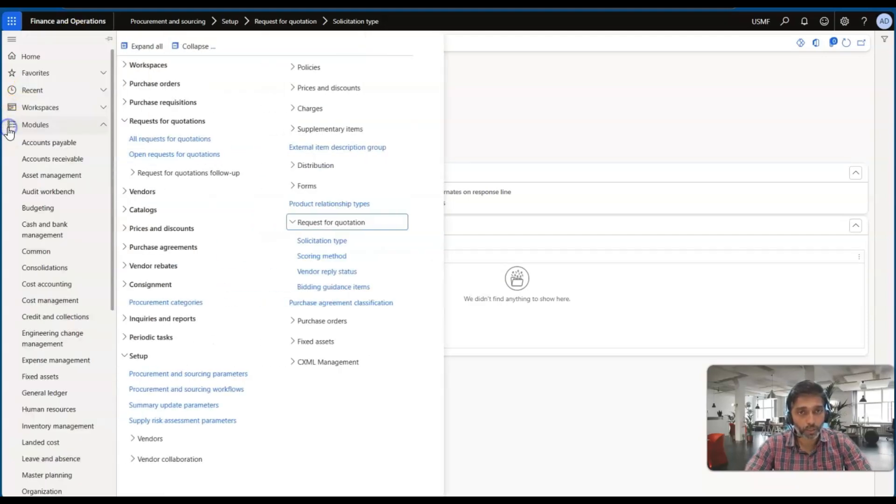
click(166, 140)
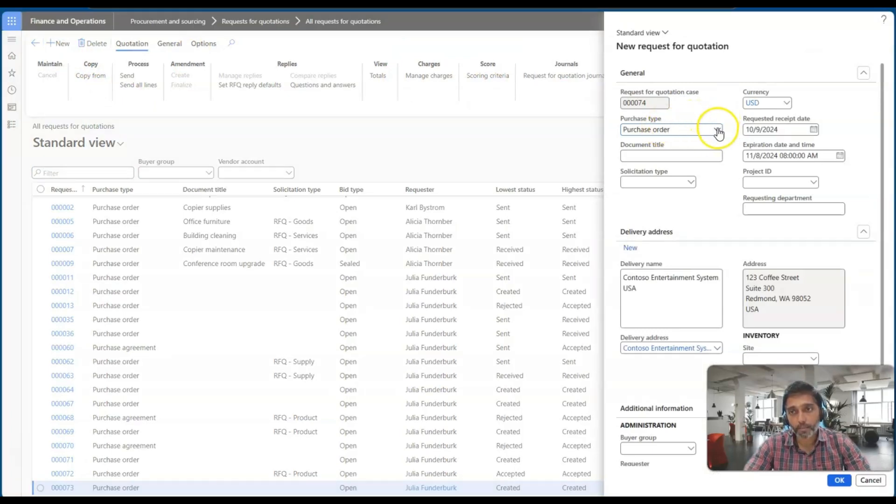
click(717, 130)
click(677, 155)
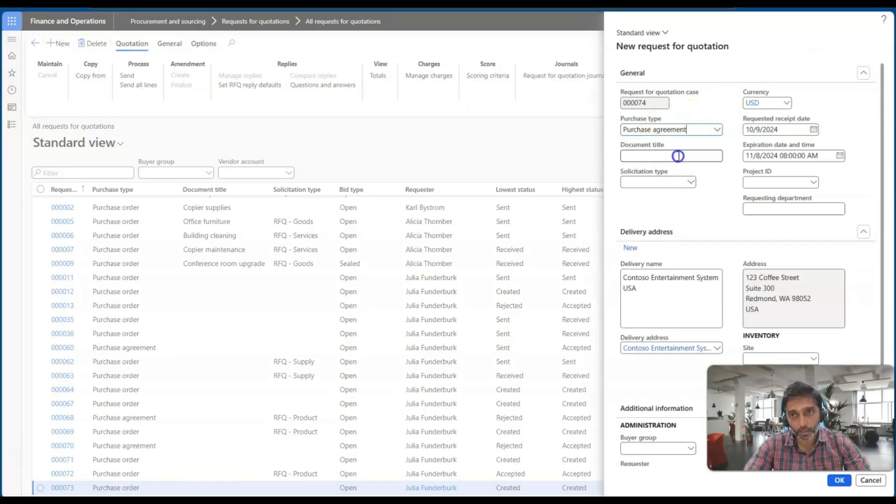
Step: Set the new request's delivery site to 1 and its warehouse to 12
scroll(727, 181, down, 2)
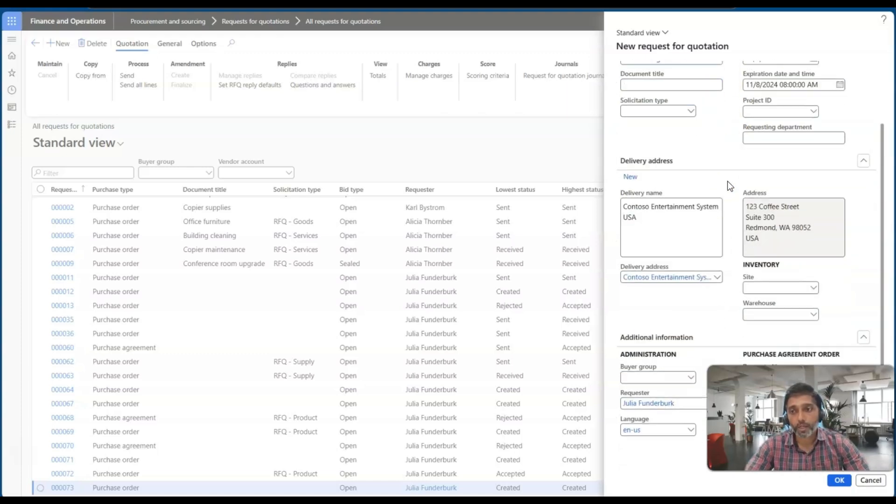
click(760, 287)
text(12)
key(Tab)
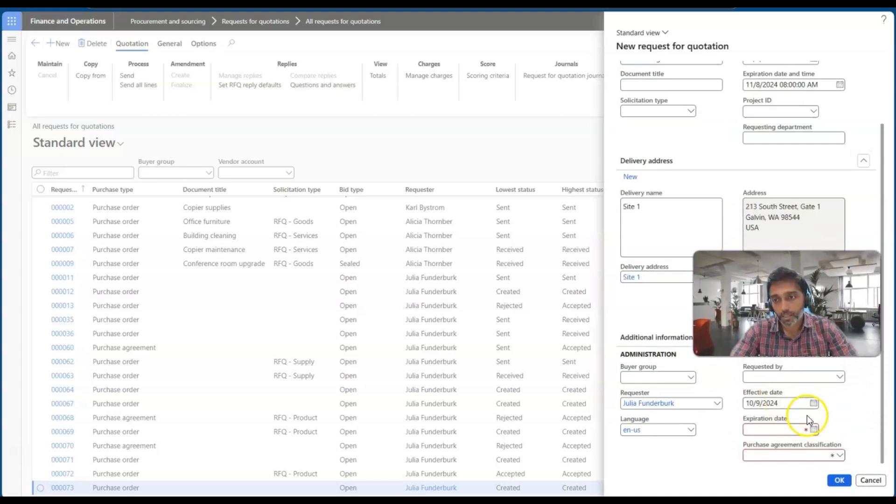
Step: Set the agreement's expiration date to 10/31/2024, classify it as a blanket purchase agreement, and create the request
click(812, 428)
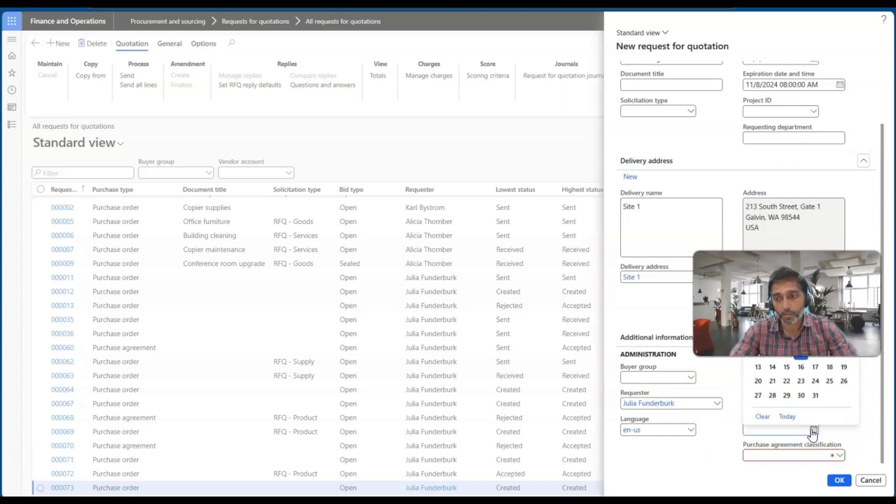
click(815, 396)
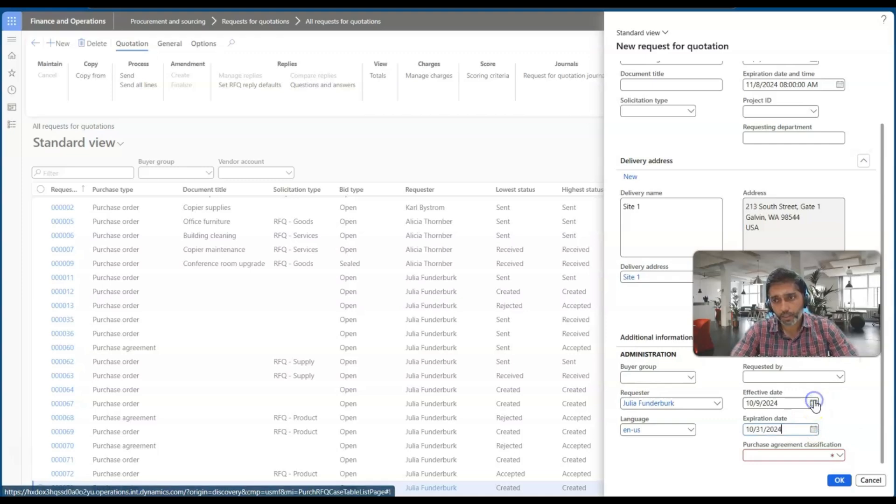
click(839, 456)
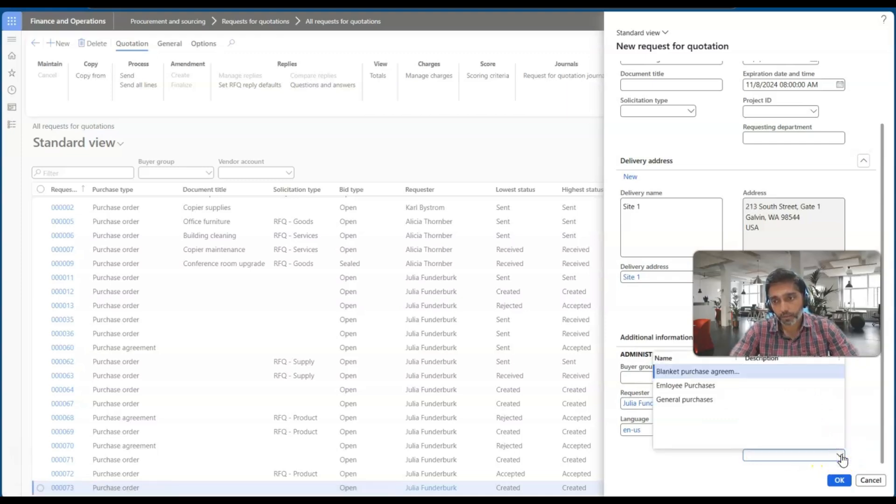
click(693, 372)
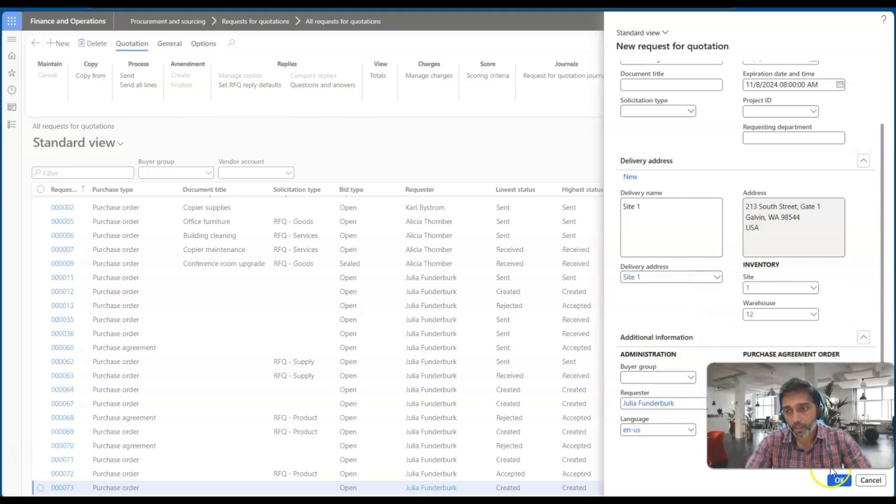
click(840, 481)
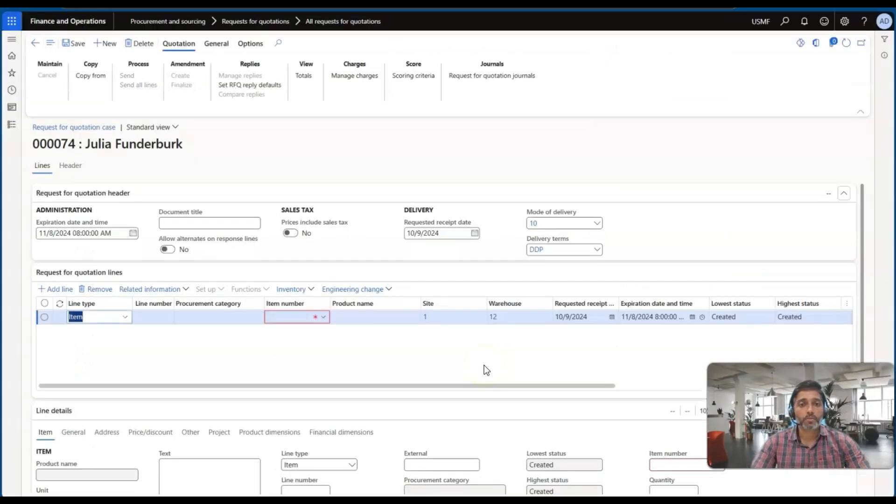
Step: Fill the request's first line with item 1000, quantity 3 and unit price 120
click(322, 320)
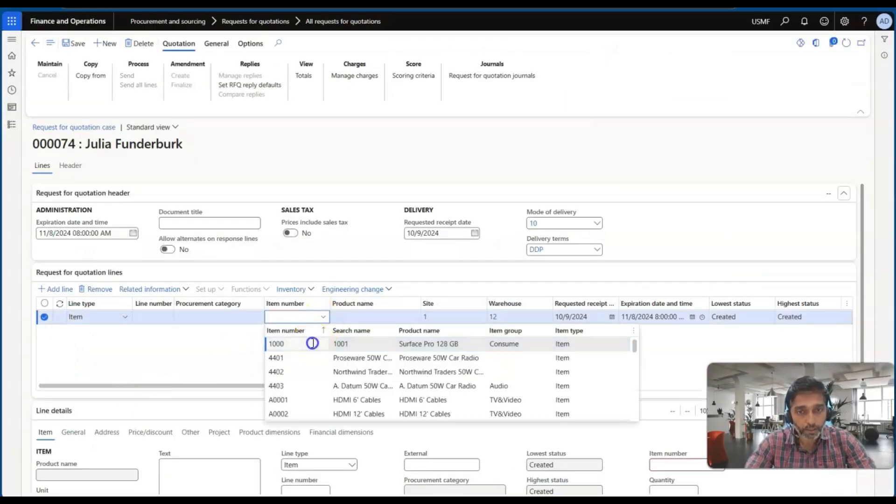
click(312, 342)
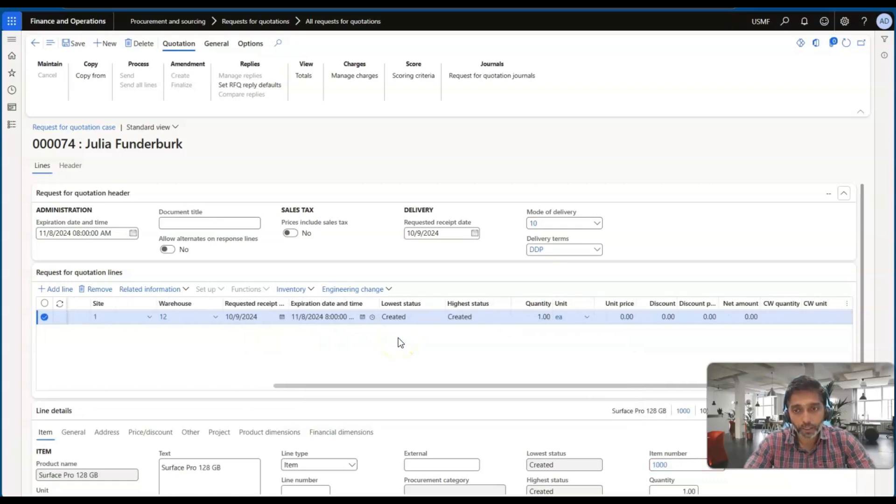
click(537, 321)
text(3)
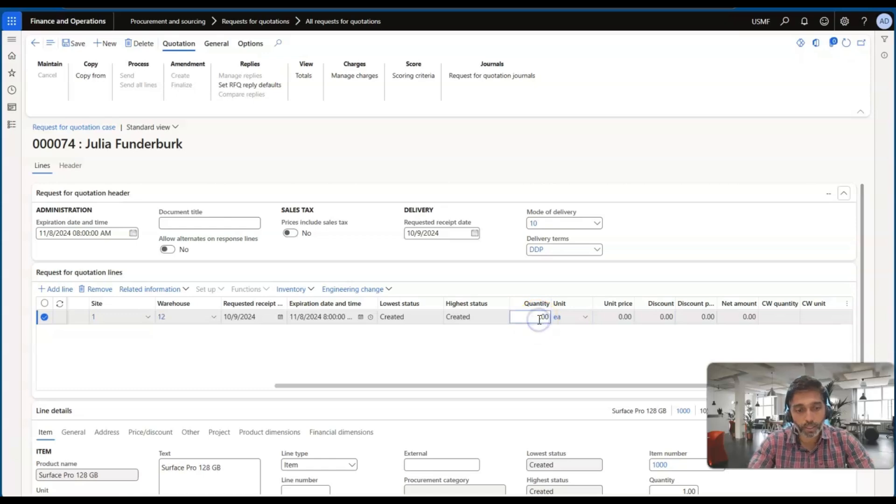
key(Tab)
key(Tab)
text(120)
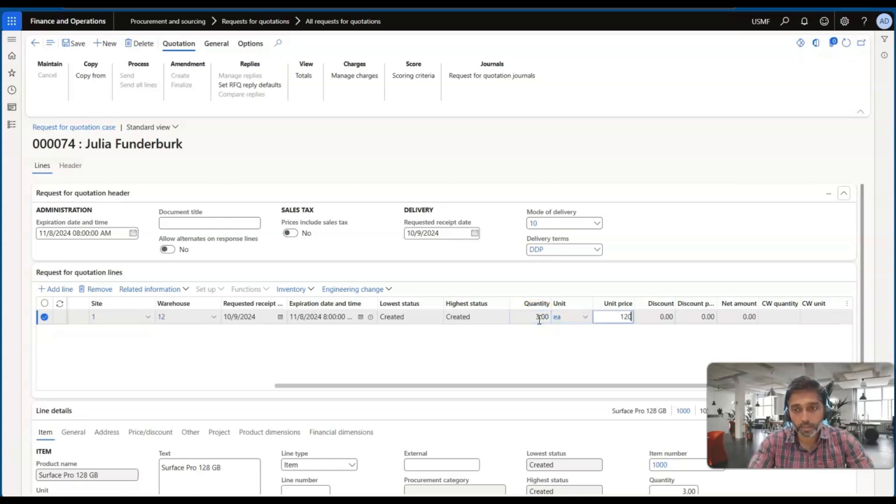
key(Tab)
Step: Remove the Surface Pro 128 GB line from the request for quotation
scroll(430, 357, down, 1)
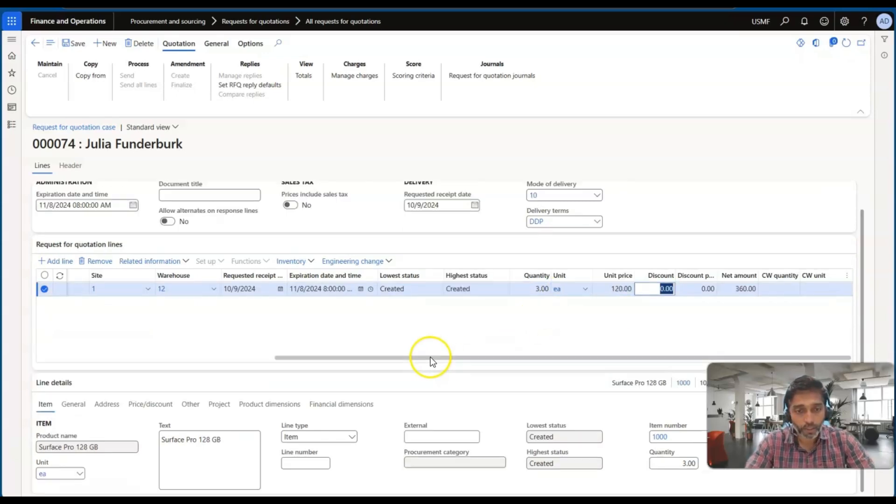
scroll(267, 345, up, 1)
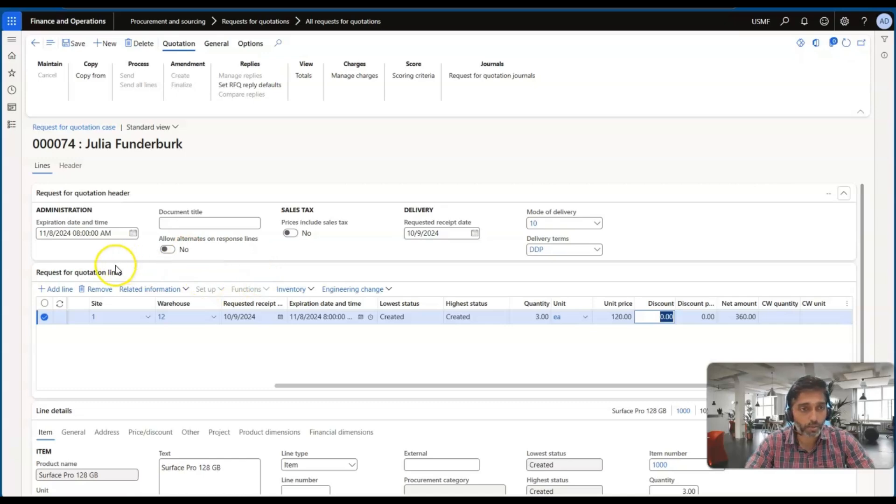
click(94, 292)
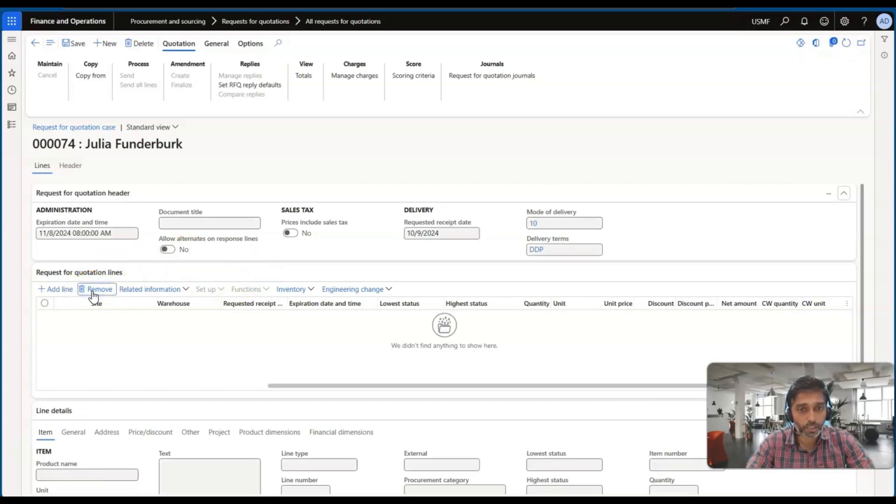
Step: Start another request for quotation with purchase type Purchase agreement and solicitation type RFQ - Test
click(108, 44)
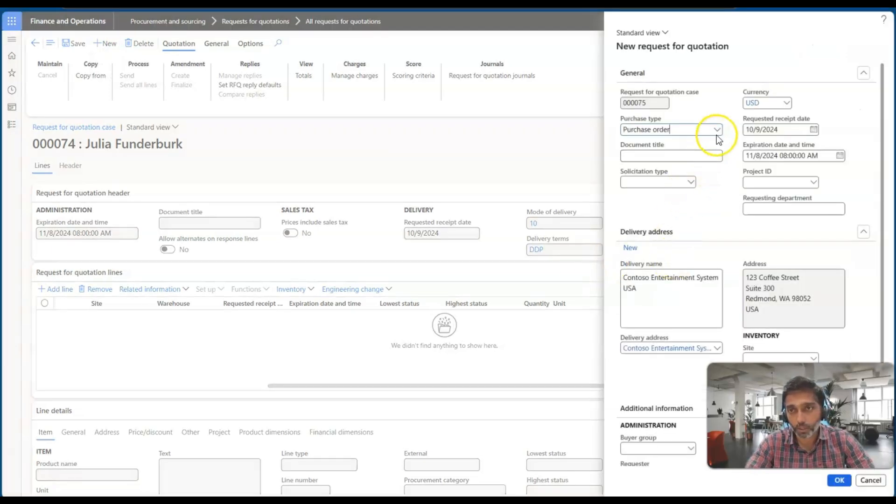
click(717, 132)
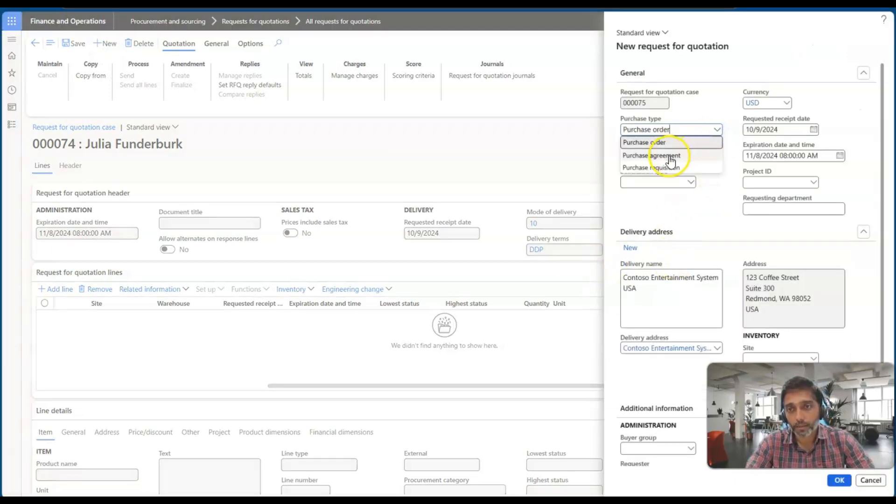
click(671, 157)
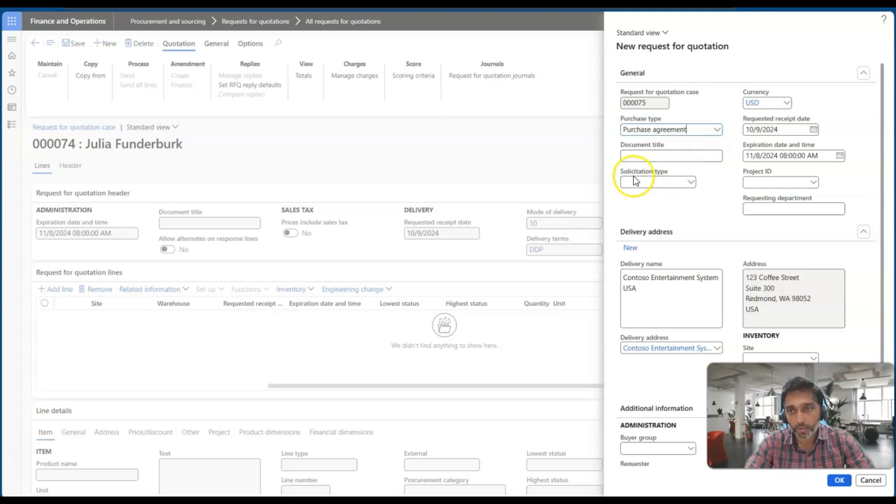
click(690, 183)
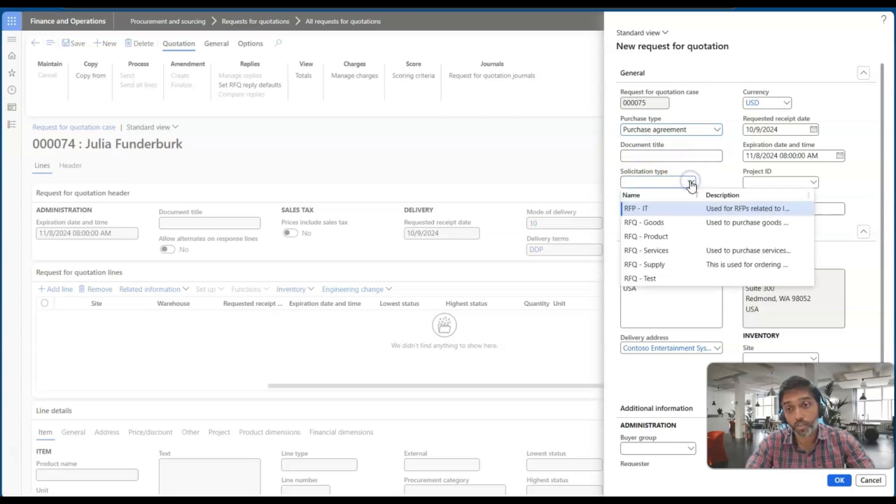
click(649, 280)
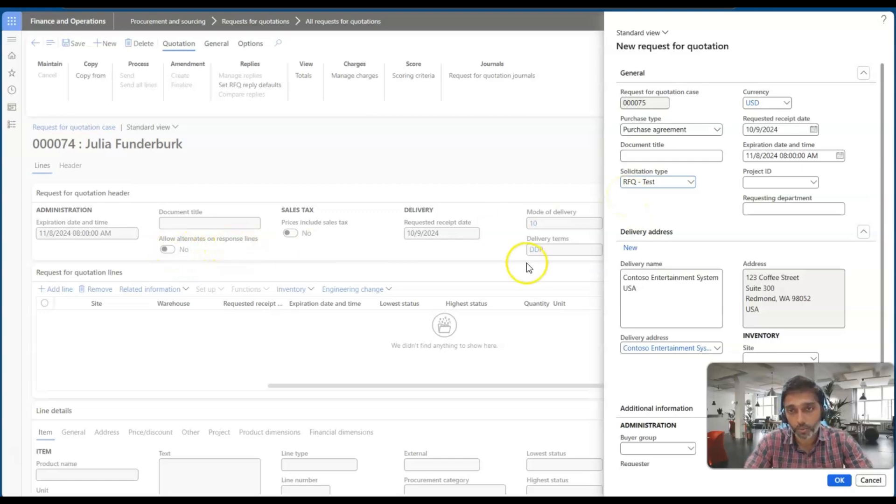
Step: Set the agreement's expiration date to 10/31/2024, choose the blanket purchase agreement classification, and create the second request for quotation
scroll(744, 269, down, 2)
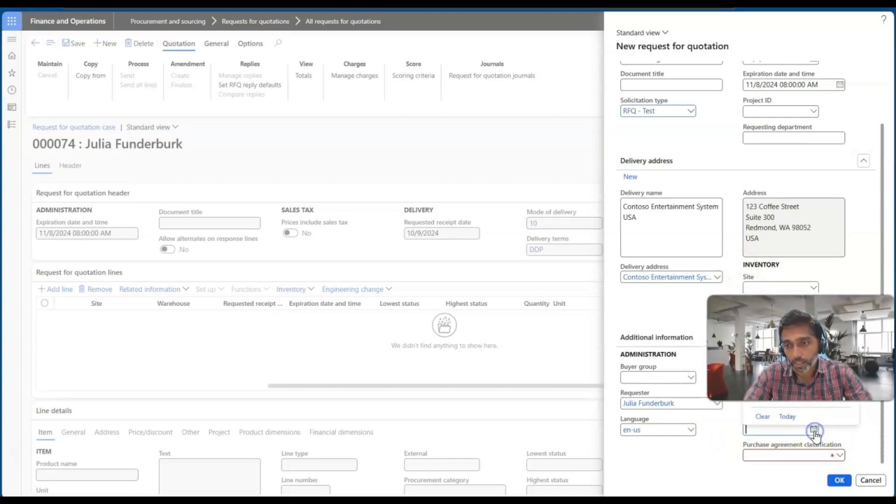
click(815, 402)
click(839, 456)
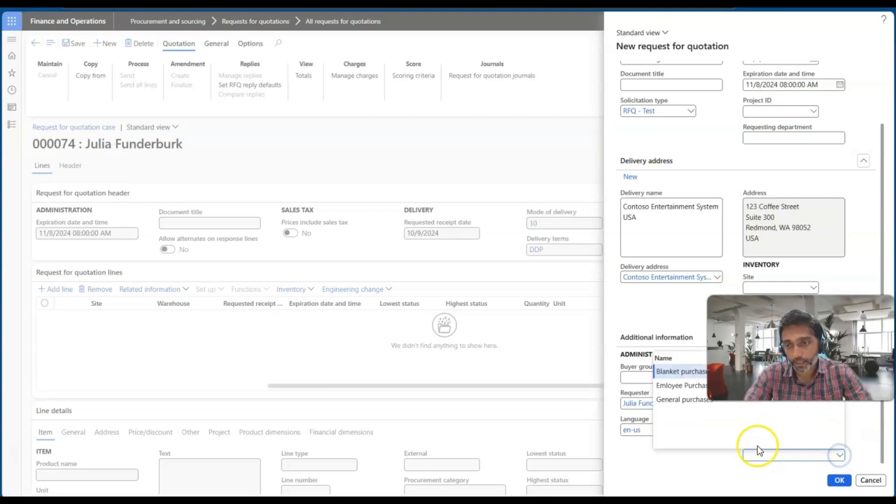
click(672, 373)
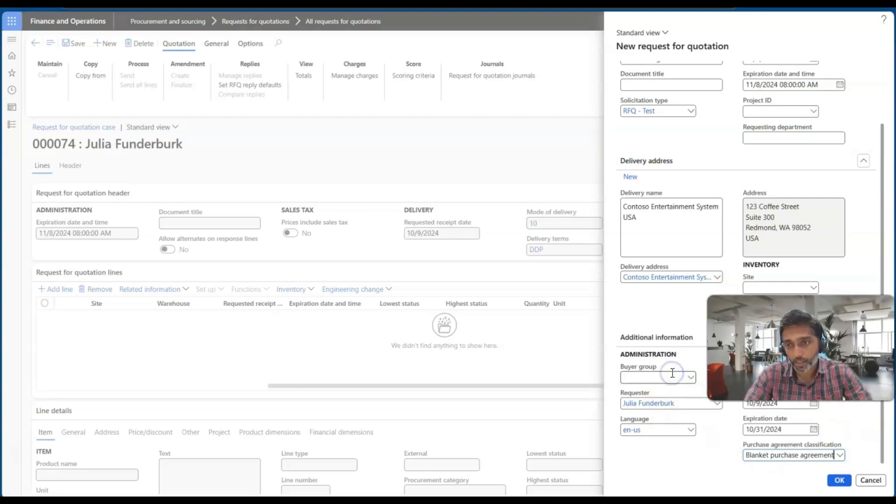
click(839, 481)
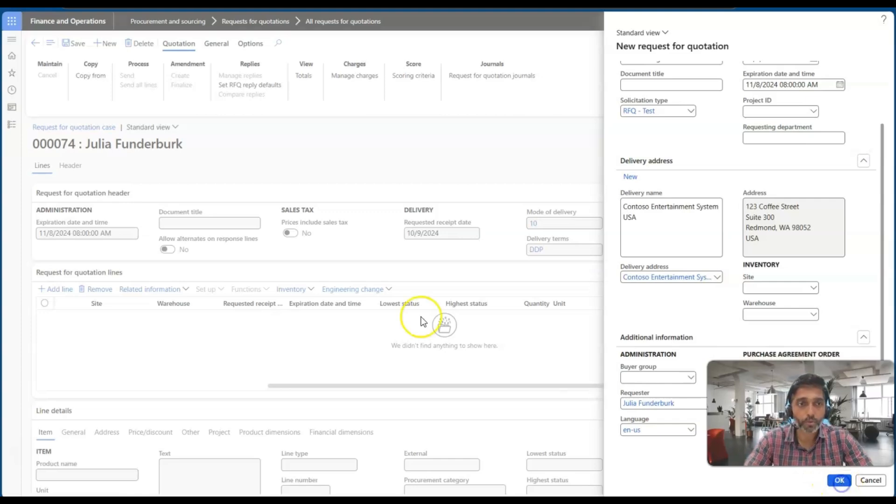
click(183, 255)
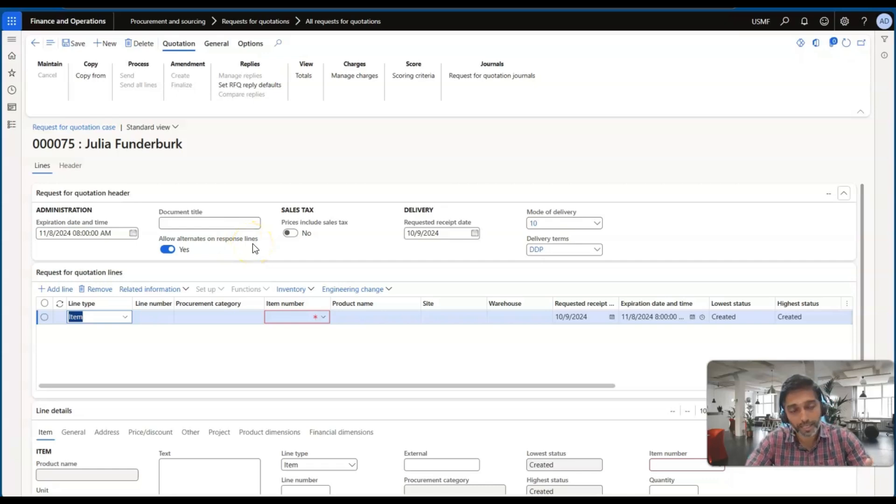
Step: Check the new request's header details, and fill its first line with item 1000 and warehouse 12
click(71, 165)
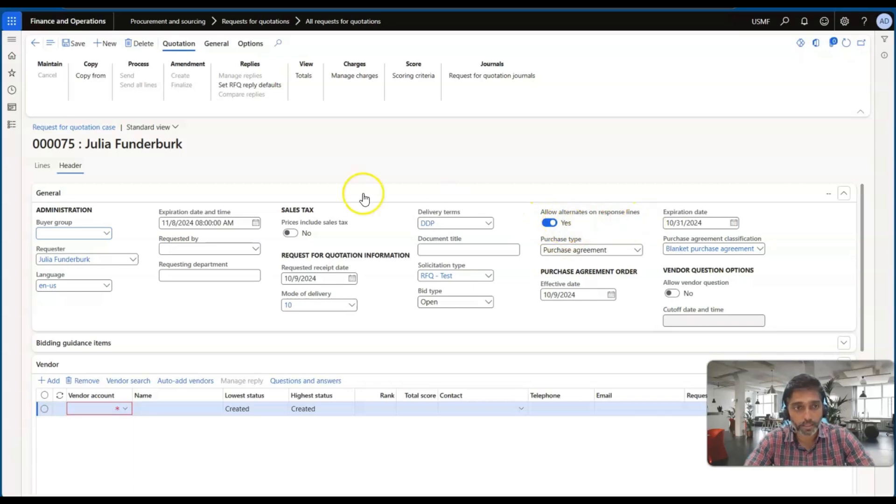
click(44, 168)
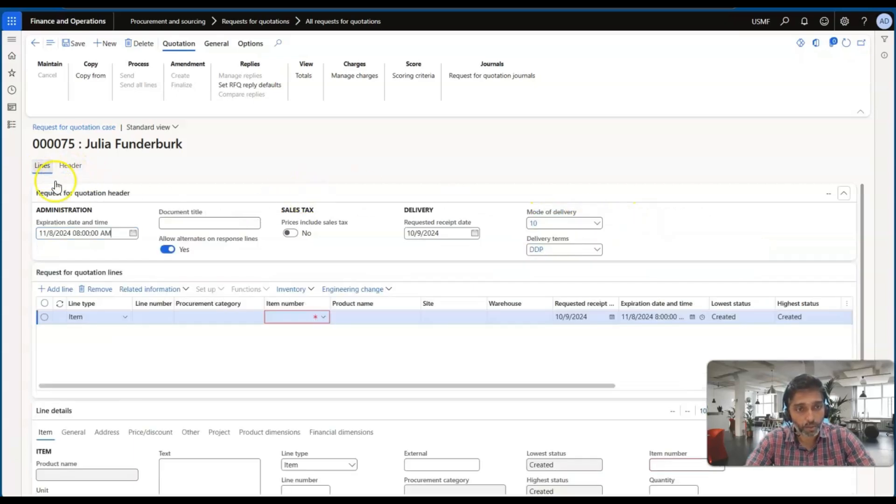
click(323, 316)
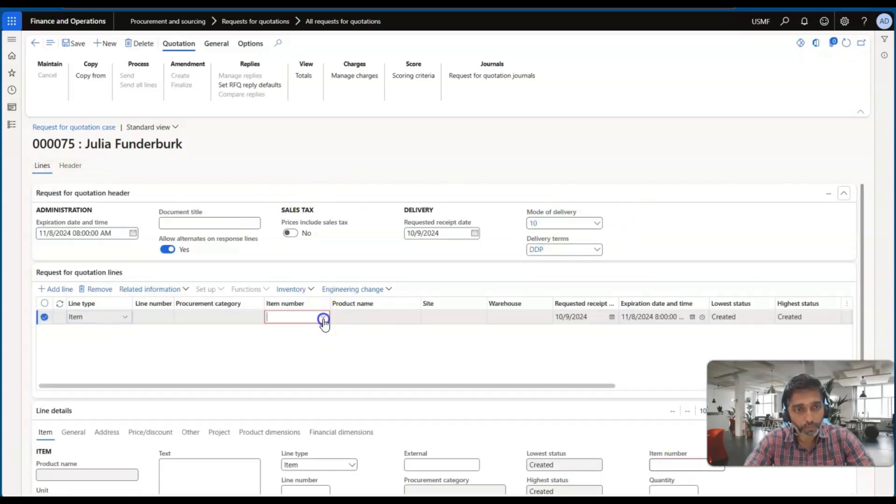
click(305, 344)
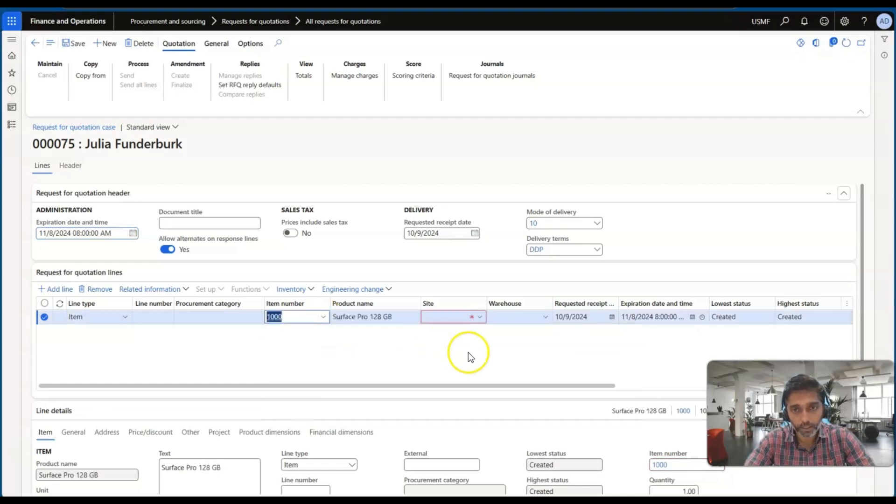
click(419, 317)
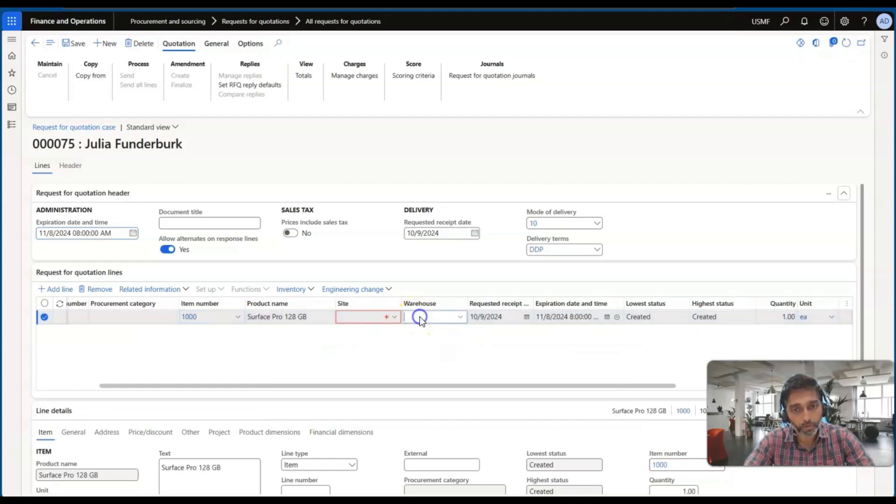
text(12)
key(Tab)
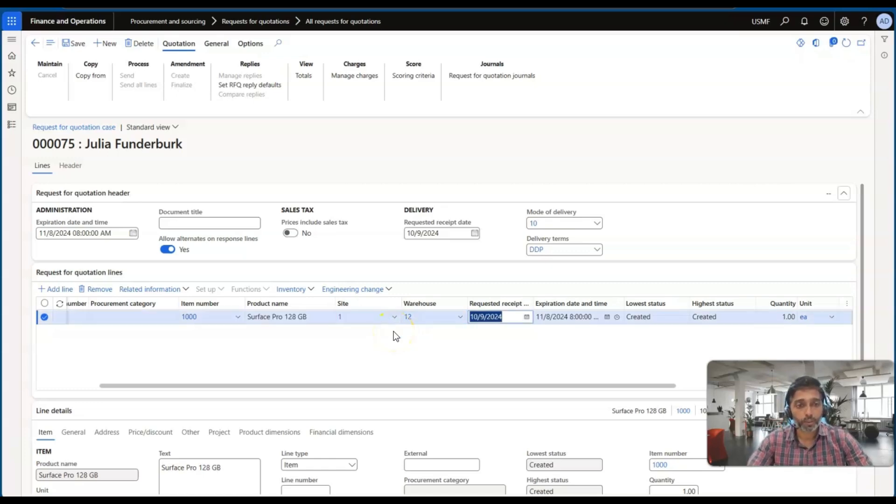
Step: Set the Surface Pro 128 GB line's quantity to 3 and unit price to 120, and save the request
scroll(478, 343, right, 5)
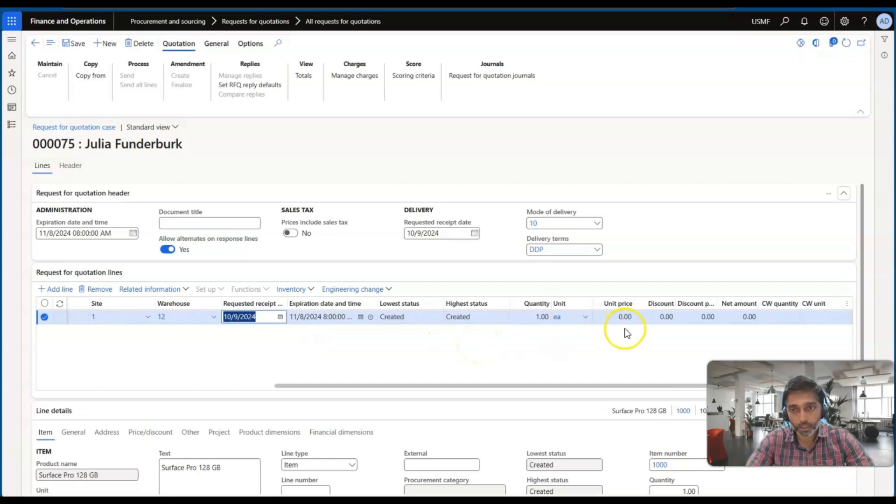
click(541, 318)
text(3)
key(Tab)
key(Tab)
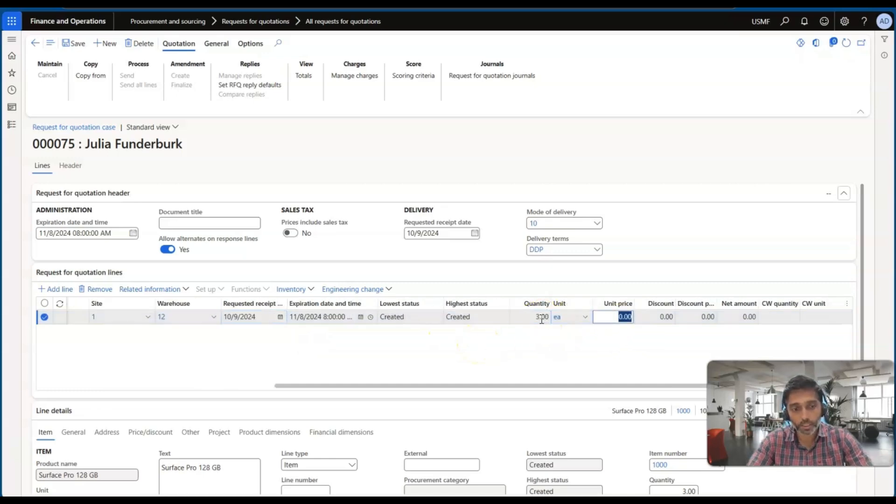
text(120)
key(Tab)
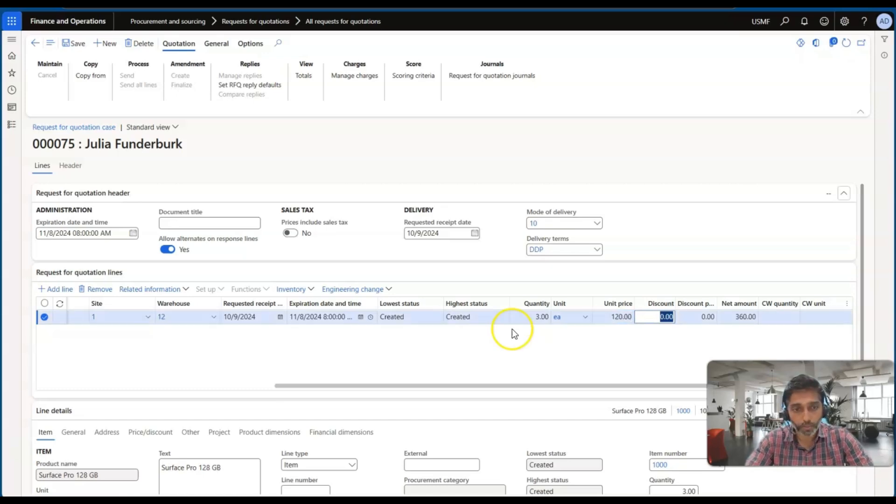
click(73, 43)
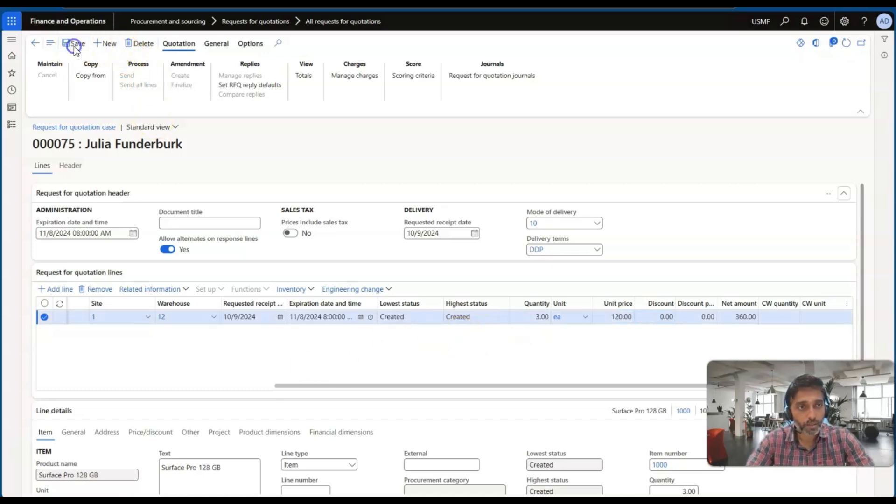
Step: Add Acme Office Supplies as the first vendor in the request's header
click(65, 166)
scroll(136, 316, down, 2)
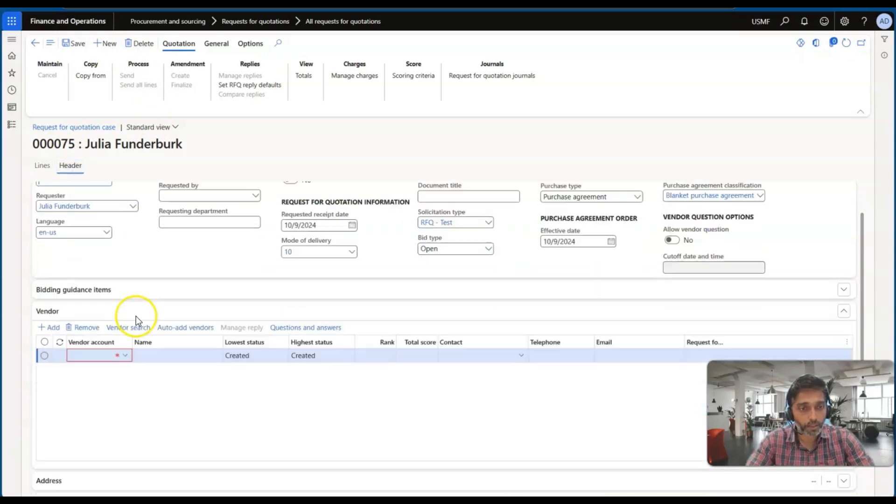
click(128, 317)
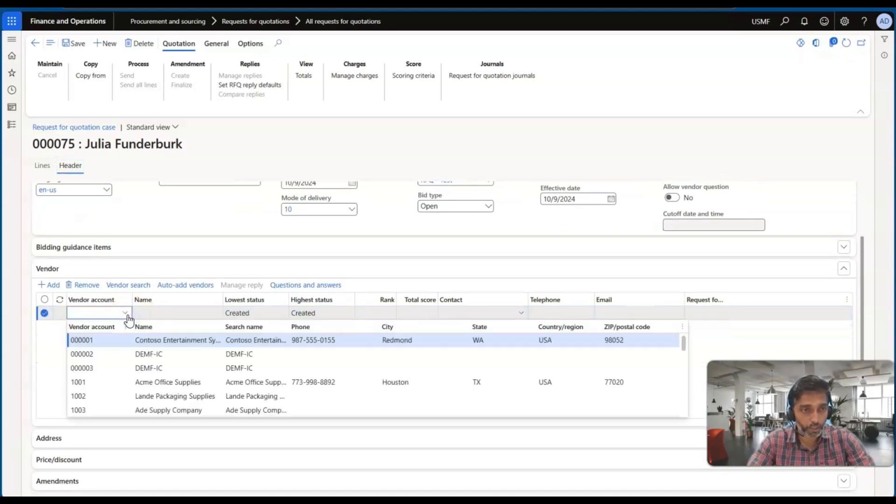
click(99, 381)
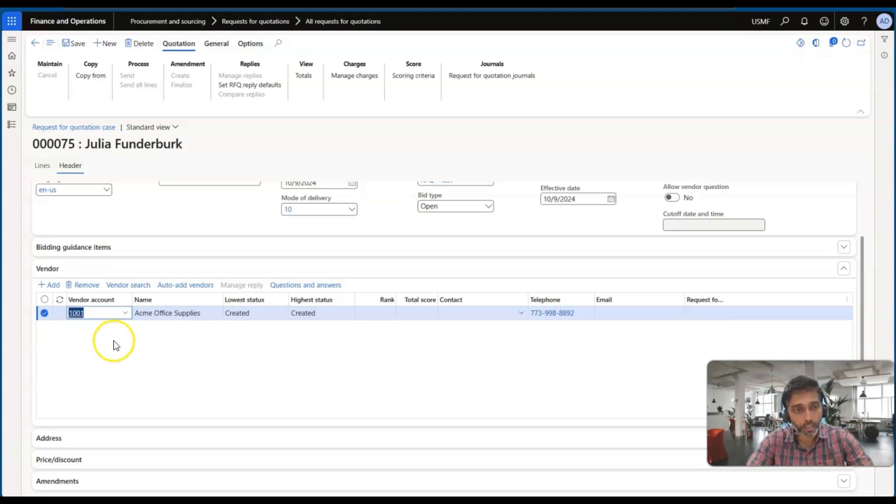
drag(87, 299, 59, 290)
click(125, 355)
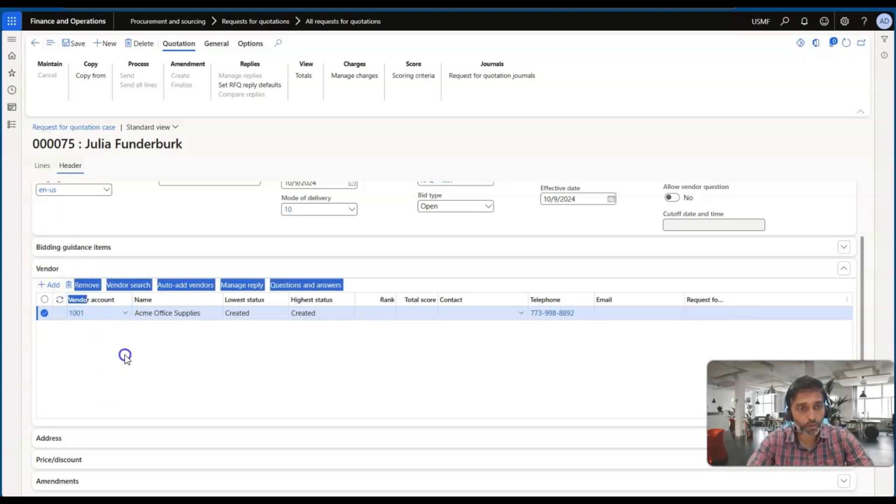
click(90, 368)
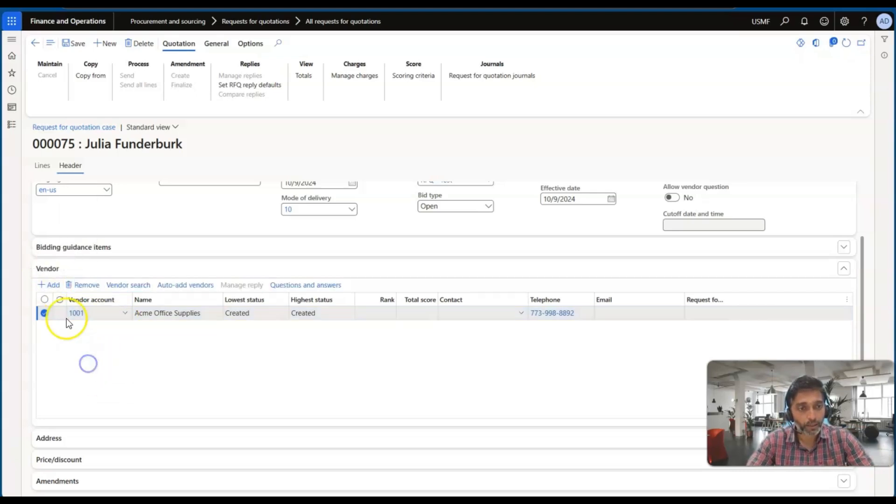
Step: Add Ade Supply Company as a second vendor and send the saved request for quotation to both vendors
click(53, 286)
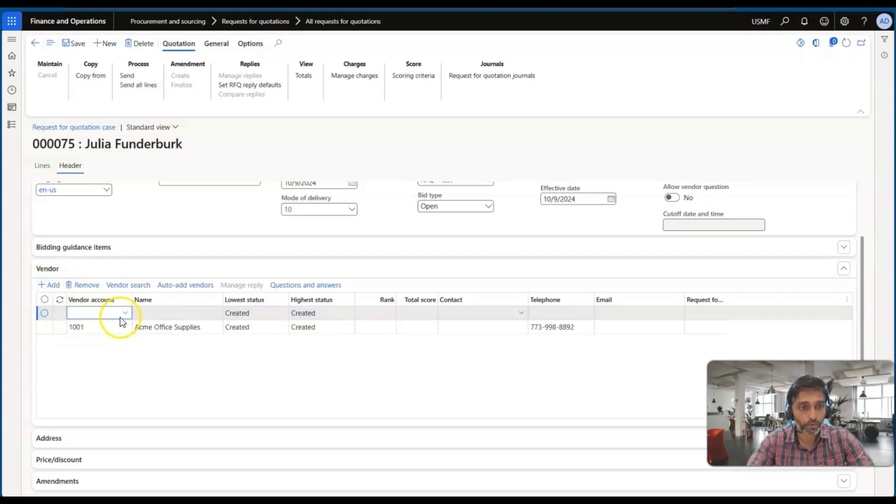
click(127, 313)
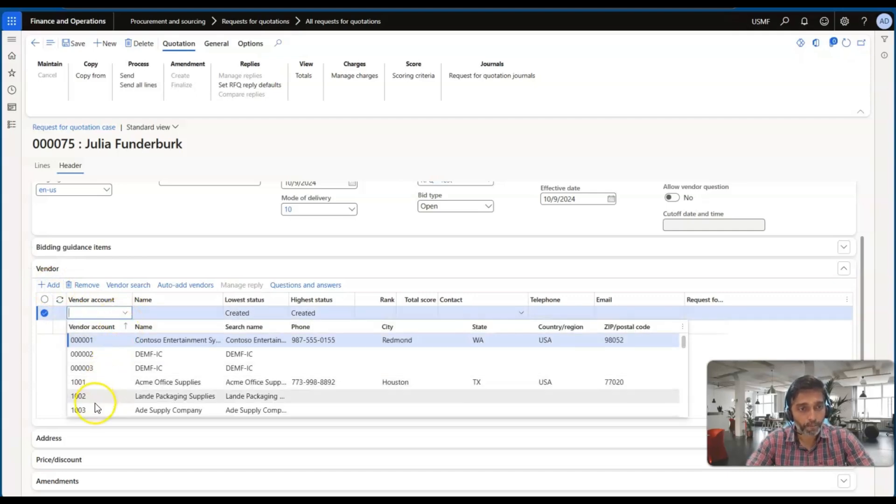
click(91, 410)
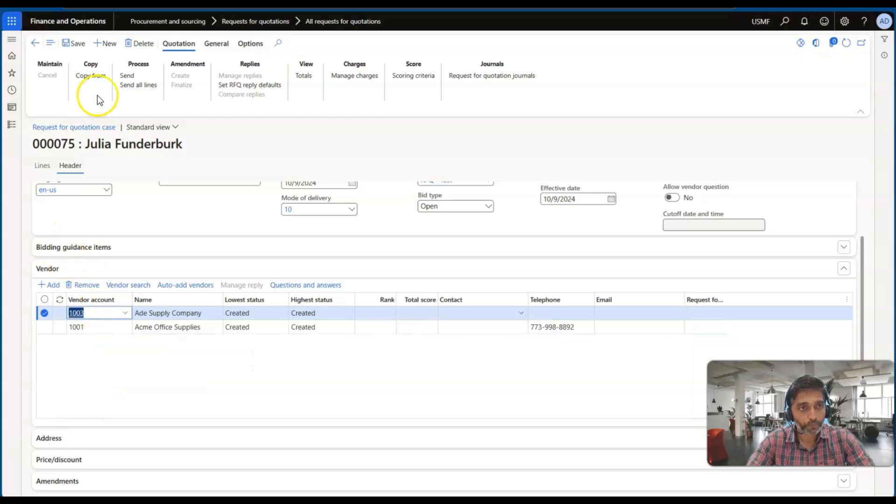
click(75, 44)
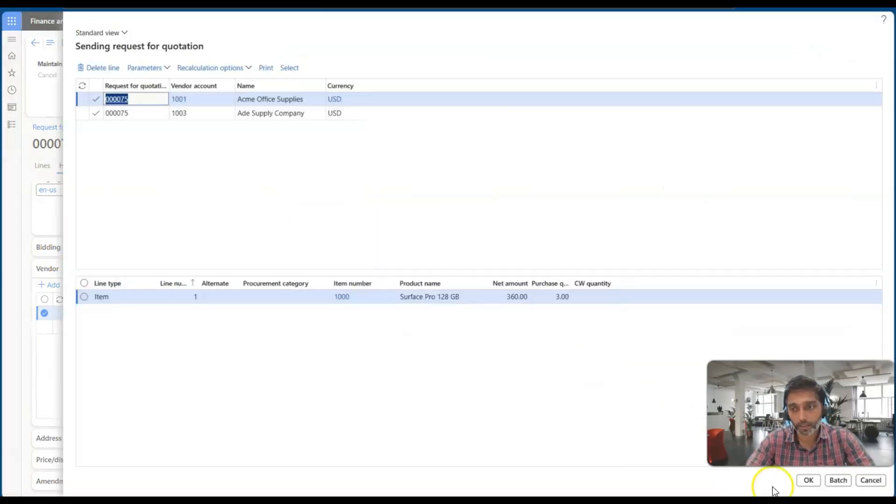
click(807, 480)
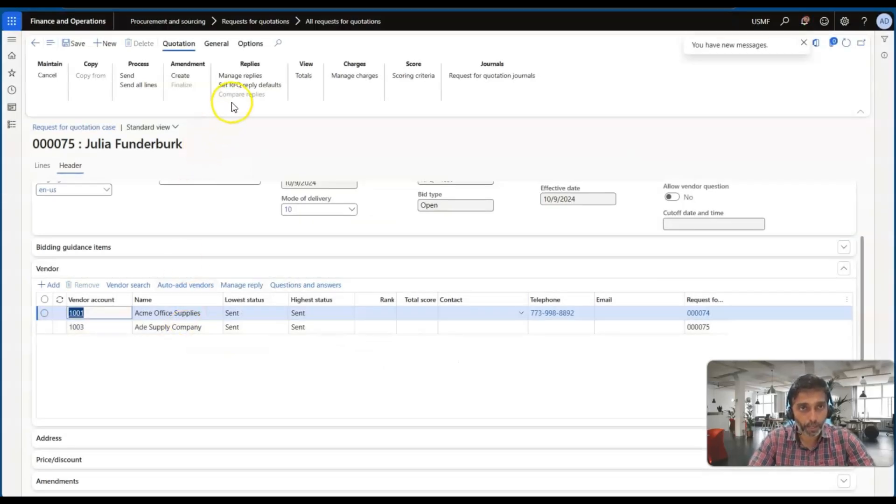
Step: Open the Acme Office Supplies reply from the request's managed replies and start editing its bid
click(232, 77)
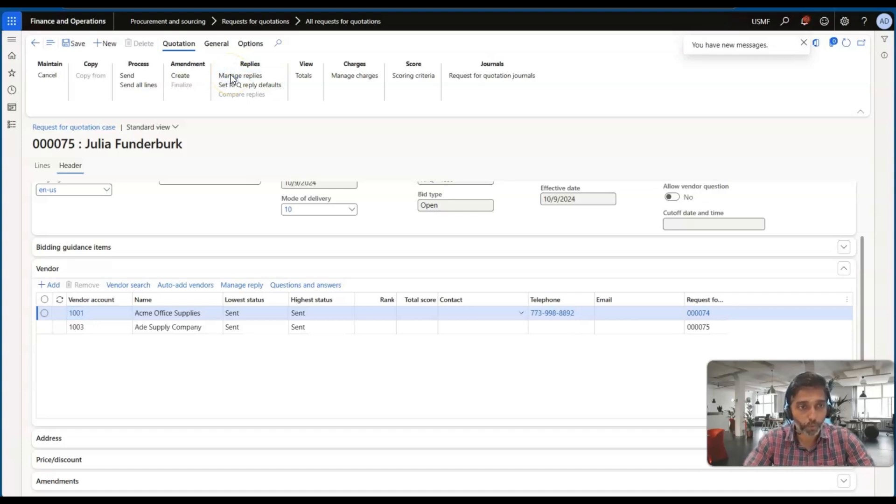
click(95, 216)
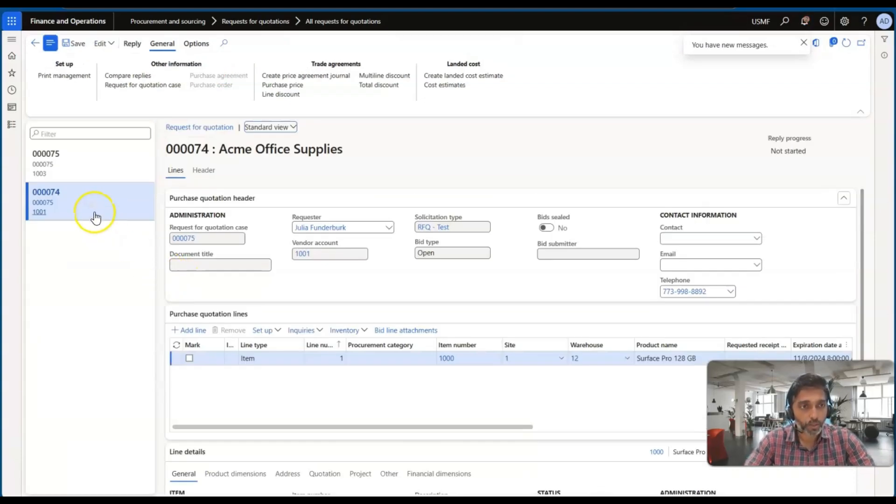
click(93, 214)
click(109, 44)
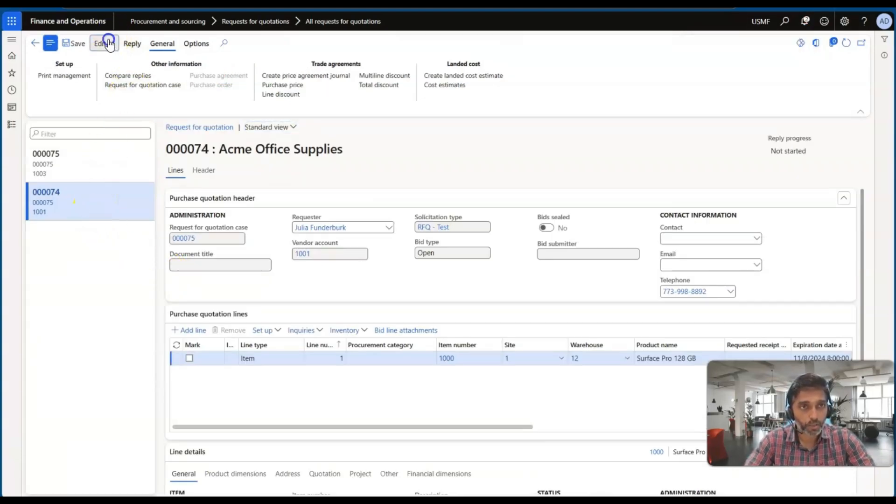
click(107, 76)
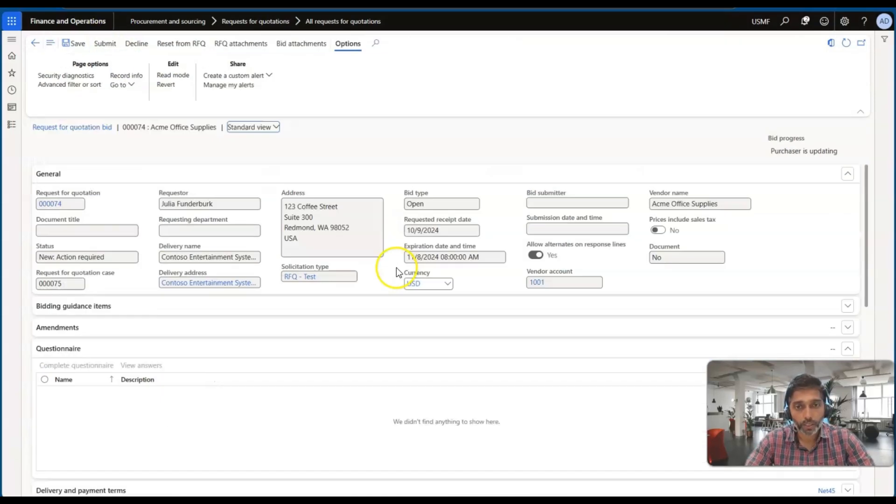
Step: Set the reply unit price to 115 and the discount amount per unit to 2 on the Surface Pro 128 GB bid line
scroll(331, 319, down, 5)
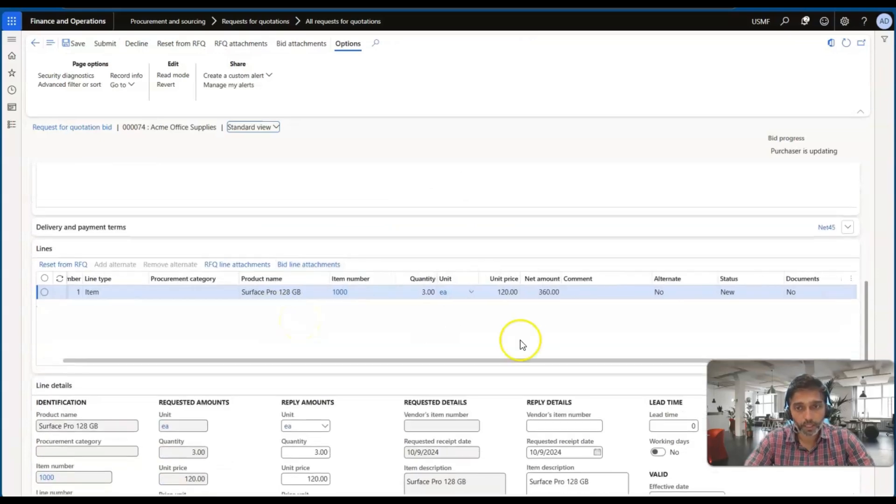
click(500, 292)
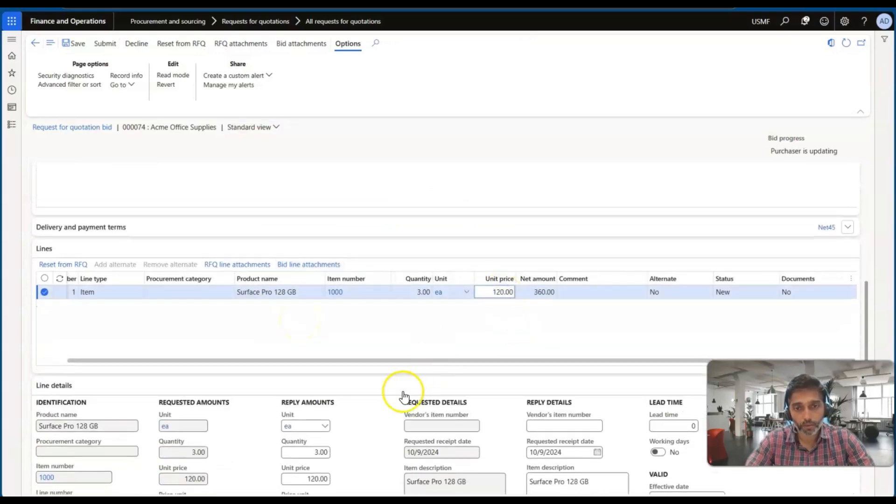
scroll(402, 394, down, 2)
click(318, 393)
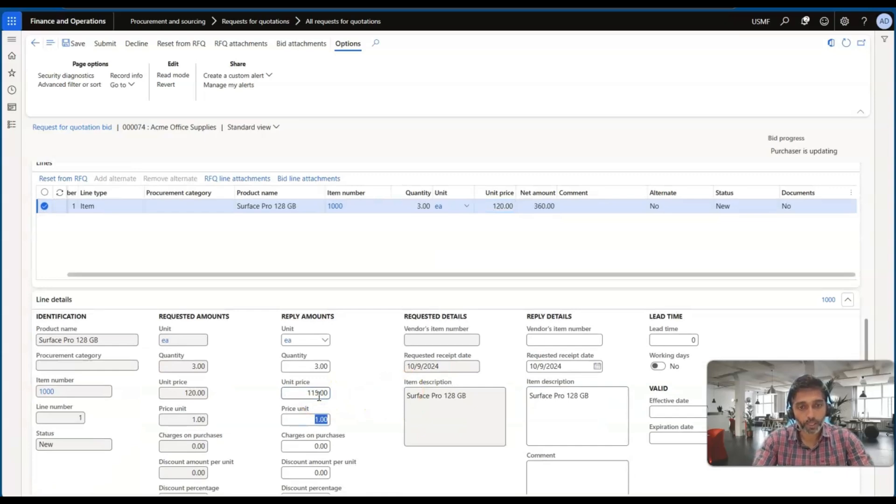
scroll(336, 410, down, 1)
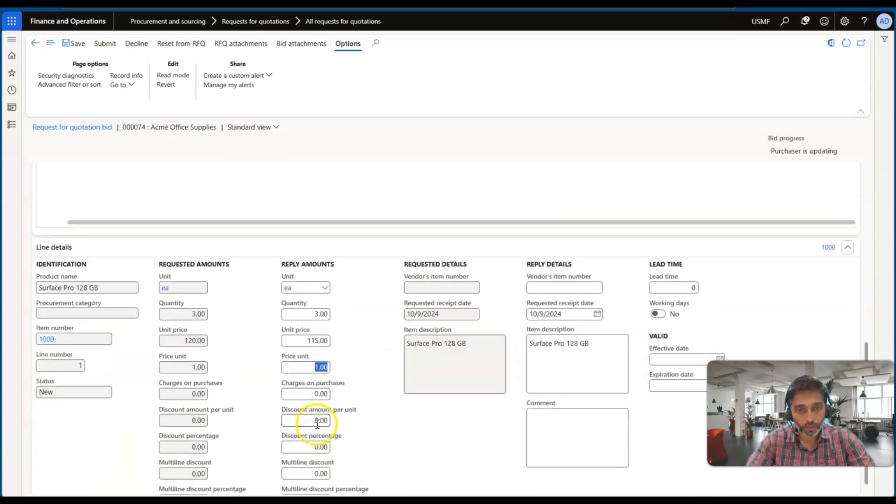
click(317, 422)
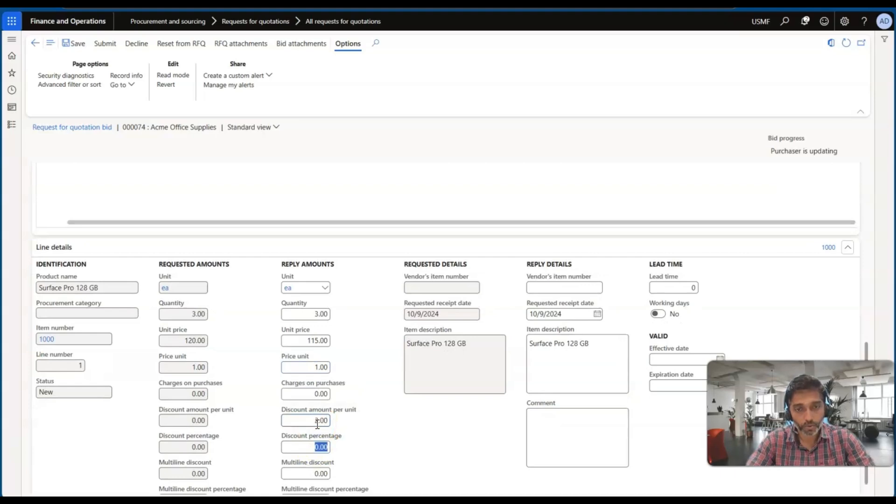
scroll(373, 395, up, 4)
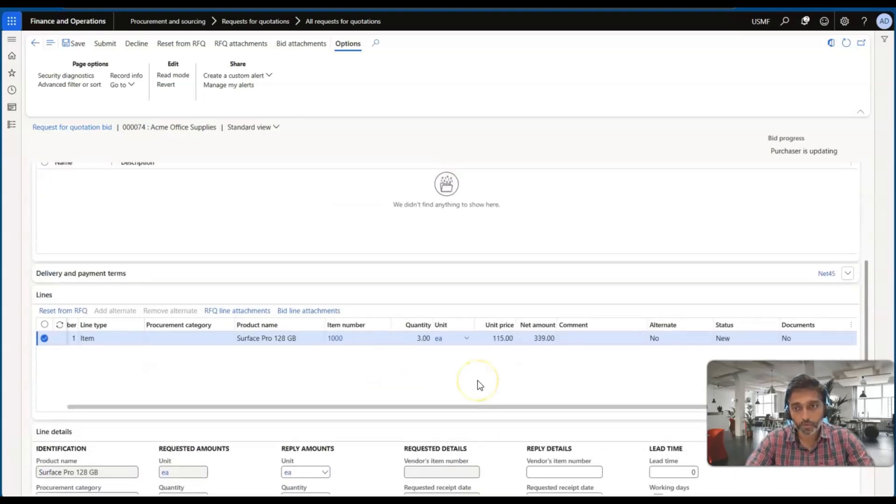
Step: Examine the allow-alternates setting and the Surface Pro 128 GB line of the Acme Office Supplies bid
scroll(477, 380, up, 2)
scroll(391, 362, up, 2)
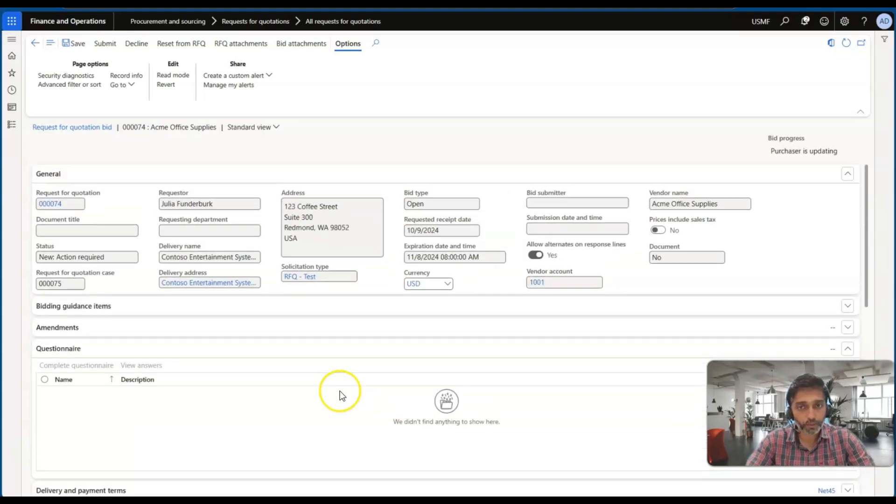
scroll(191, 248, down, 4)
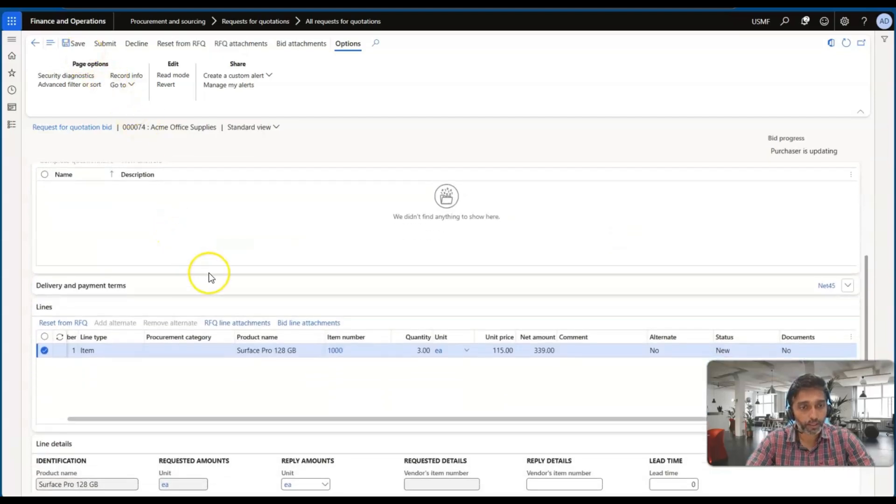
scroll(208, 273, up, 4)
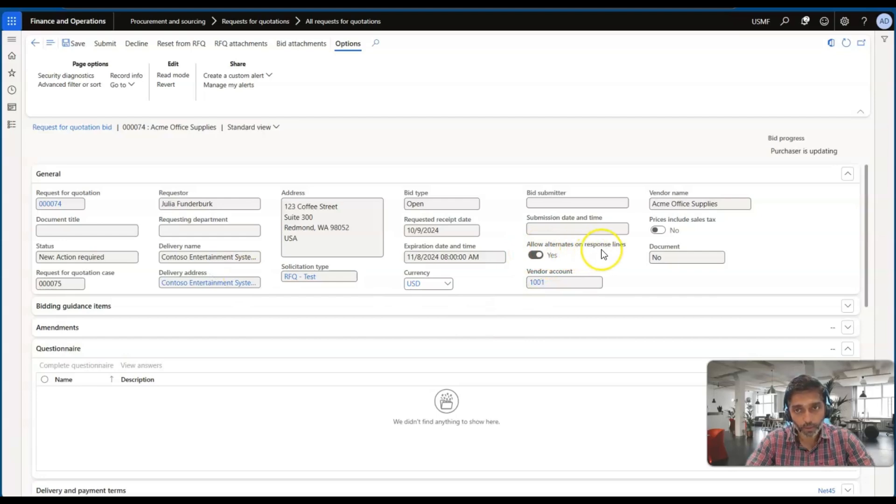
scroll(344, 314, down, 5)
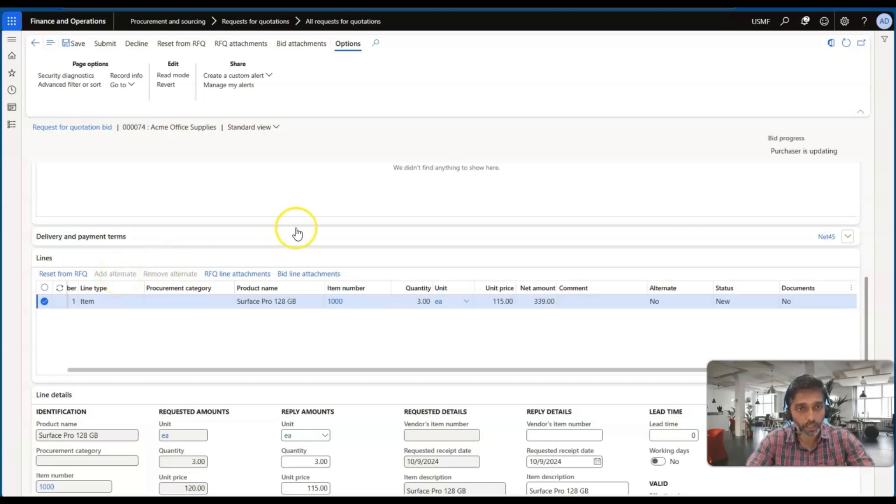
scroll(297, 233, up, 1)
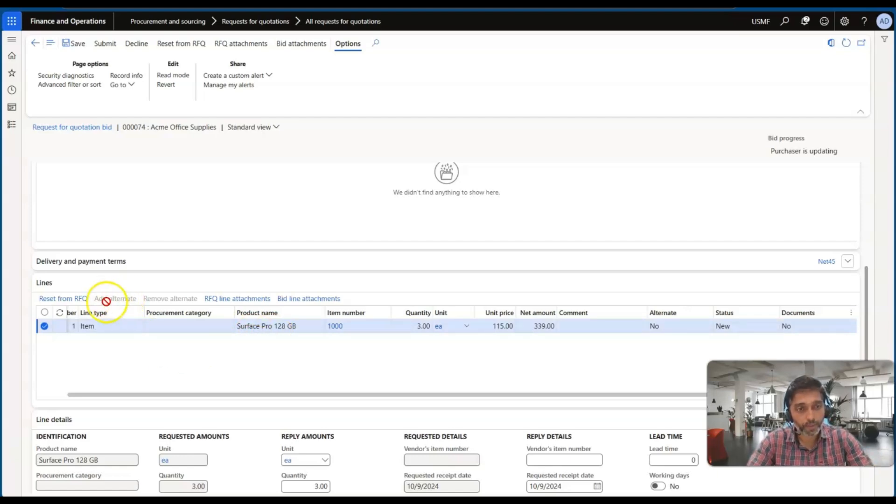
scroll(300, 259, up, 5)
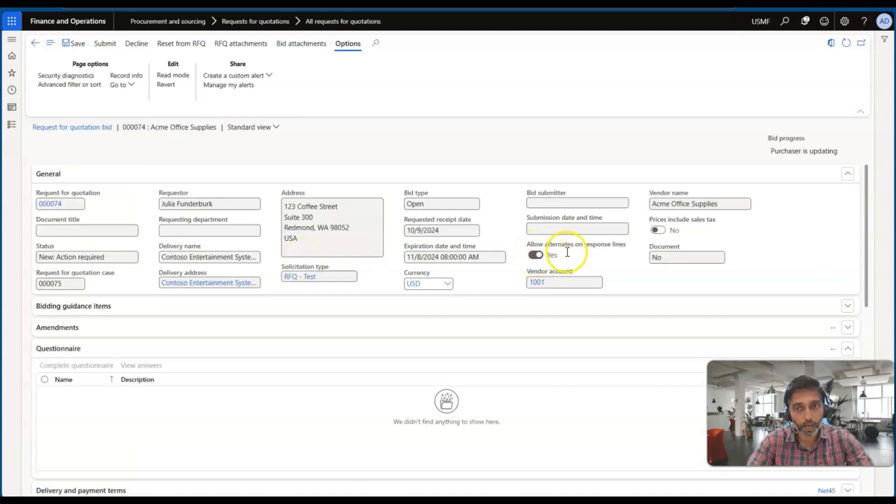
Step: Submit the Acme Office Supplies bid and start editing the bid in the Ade Supply Company reply
click(101, 44)
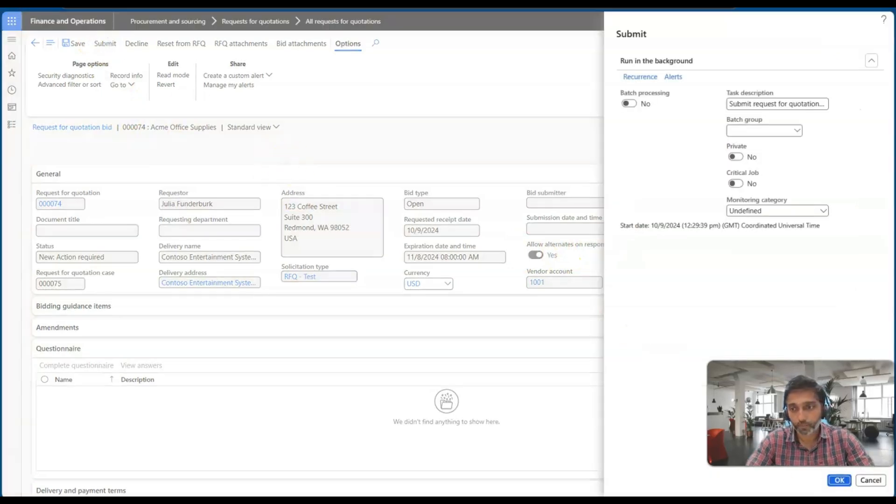
click(839, 481)
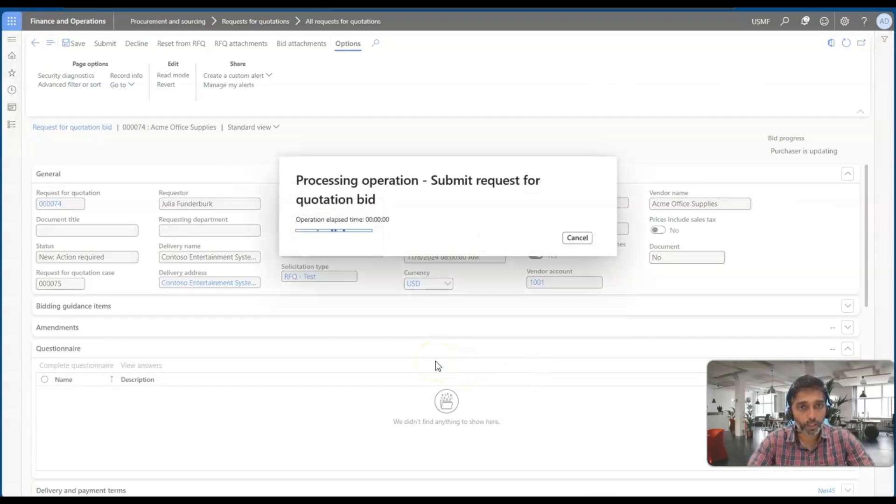
click(91, 171)
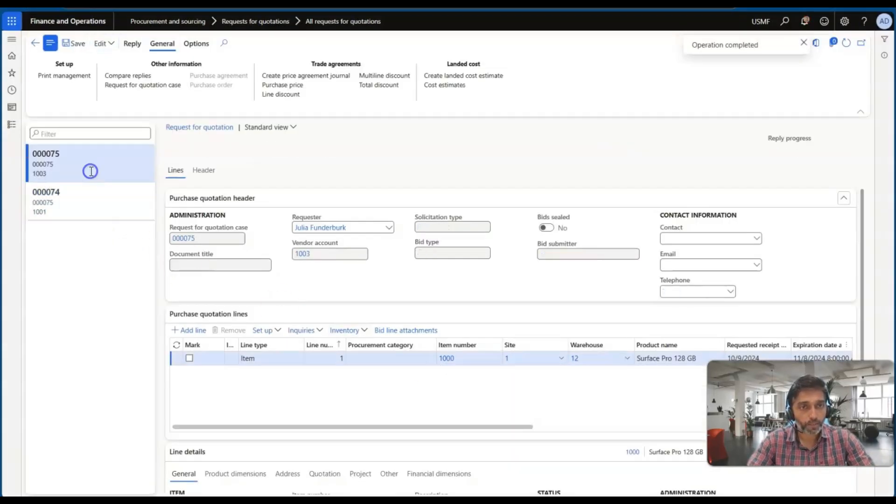
click(105, 43)
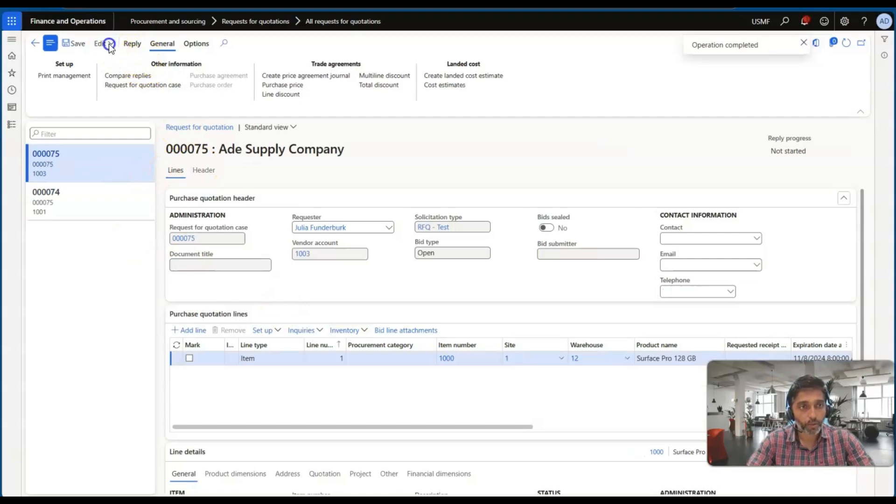
click(112, 73)
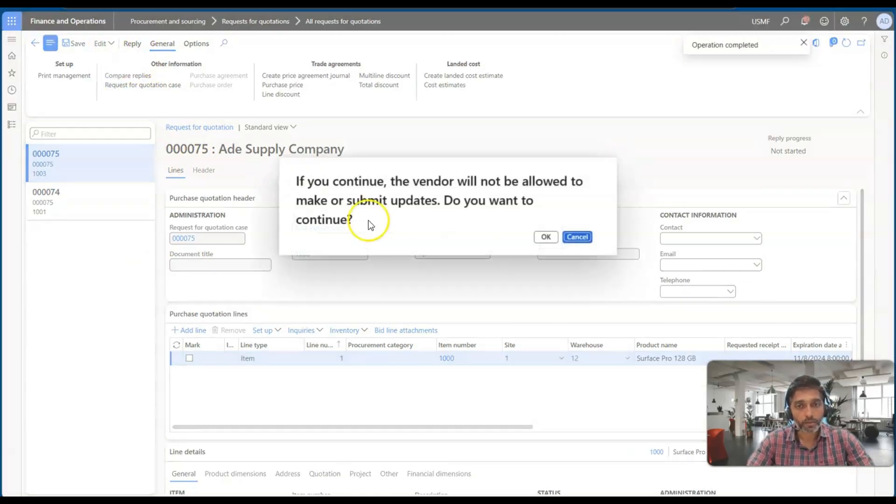
click(543, 237)
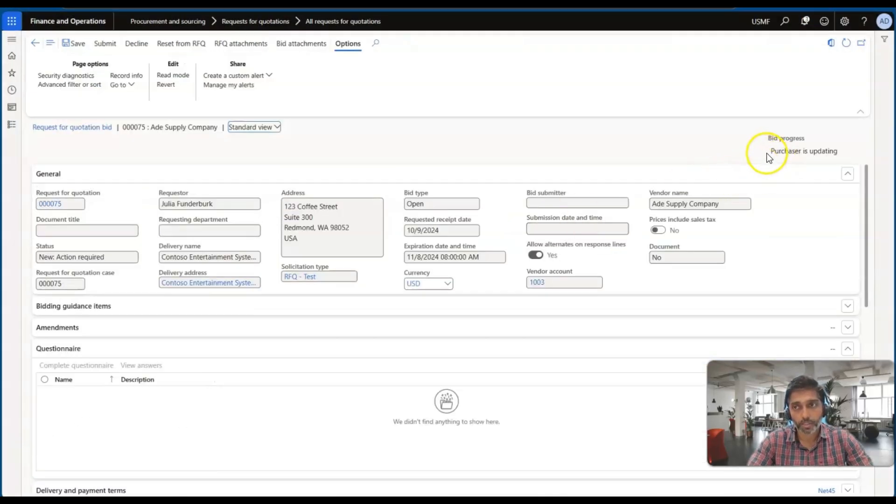
Step: Set the unit price to 125 and the lead time to 20 on Ade Supply Company's Surface Pro 128 GB line
scroll(233, 315, down, 6)
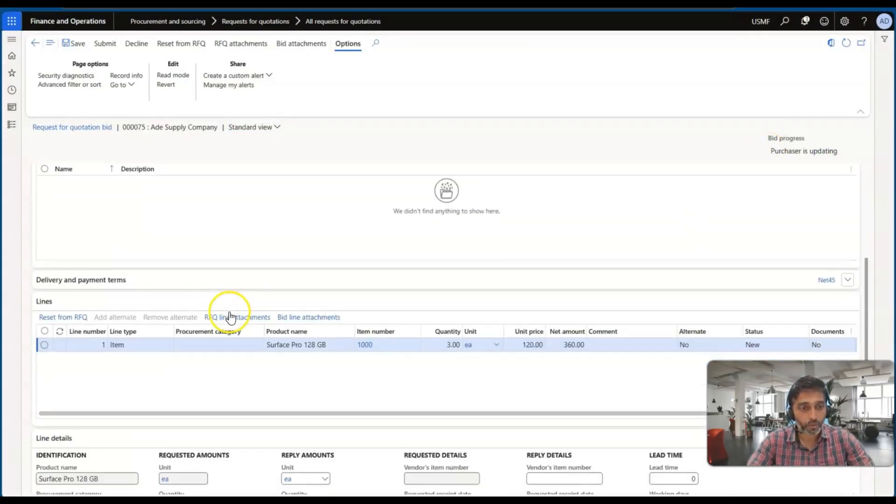
click(529, 279)
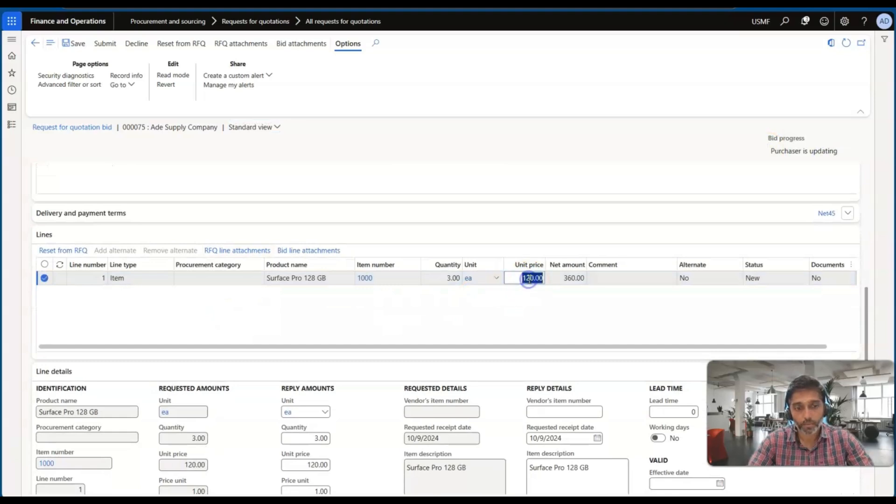
text(125)
key(Tab)
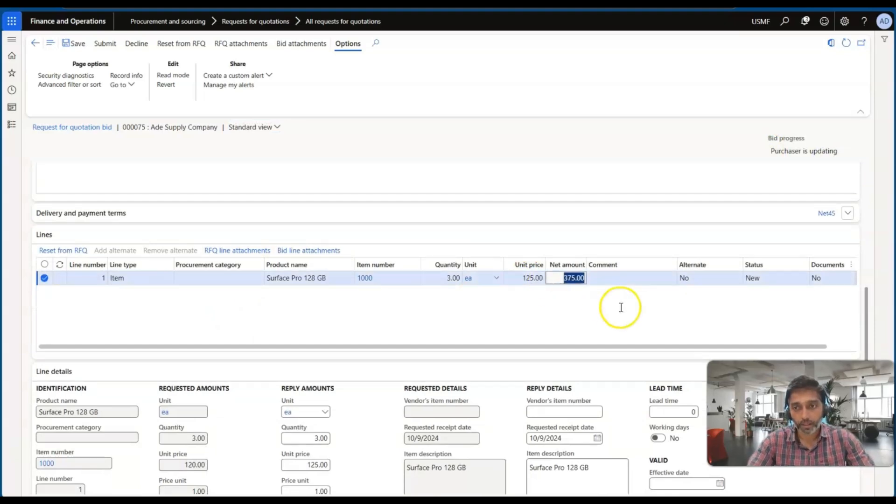
scroll(620, 306, down, 2)
click(691, 325)
text(20)
key(Tab)
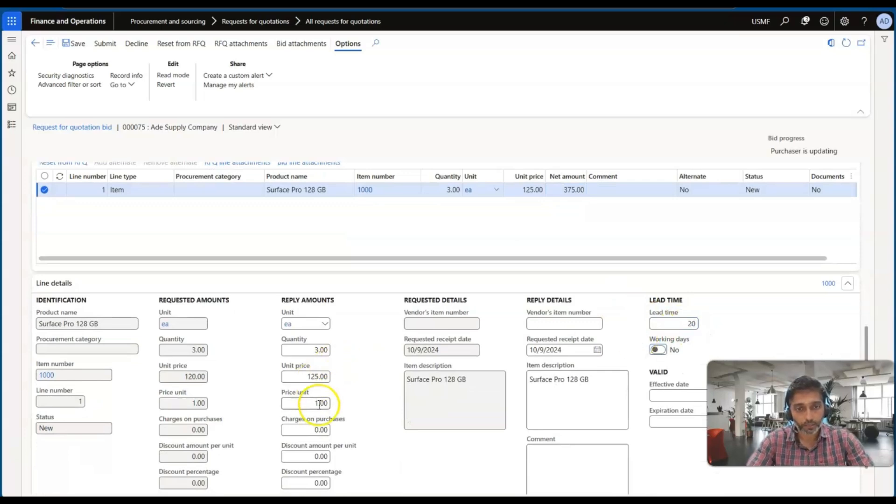
Step: Submit the Ade Supply Company bid without batch processing
scroll(355, 392, up, 4)
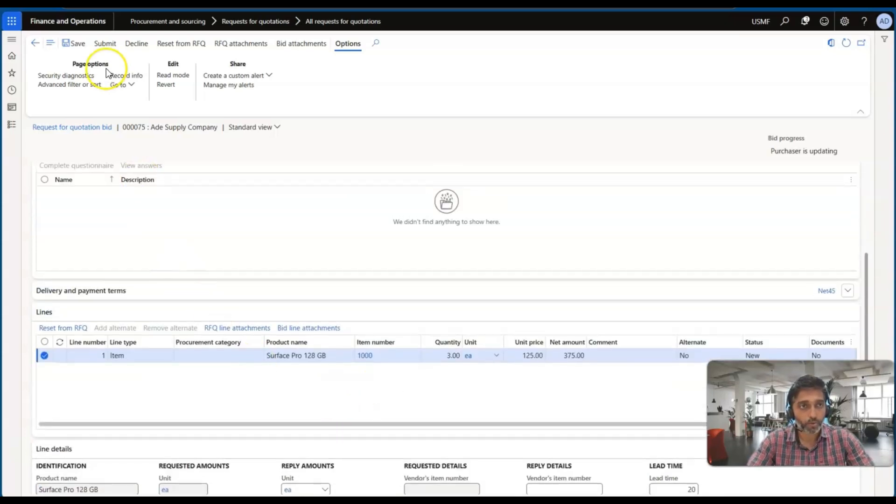
click(104, 43)
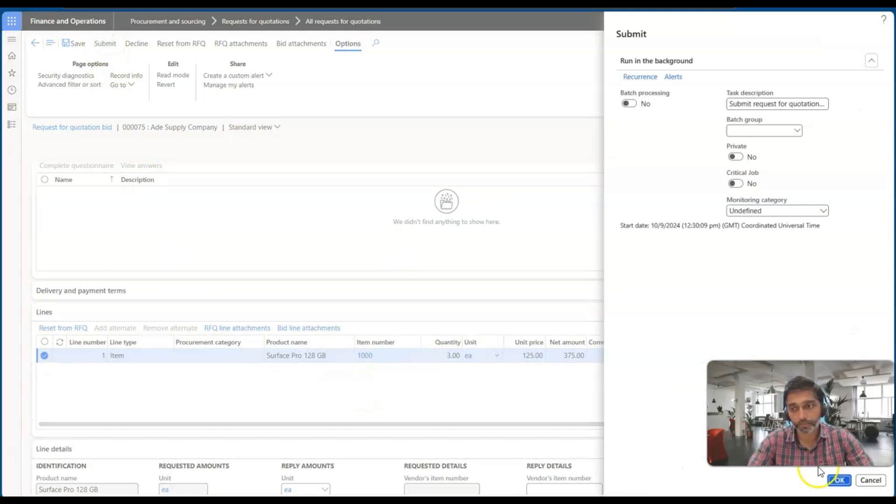
click(837, 480)
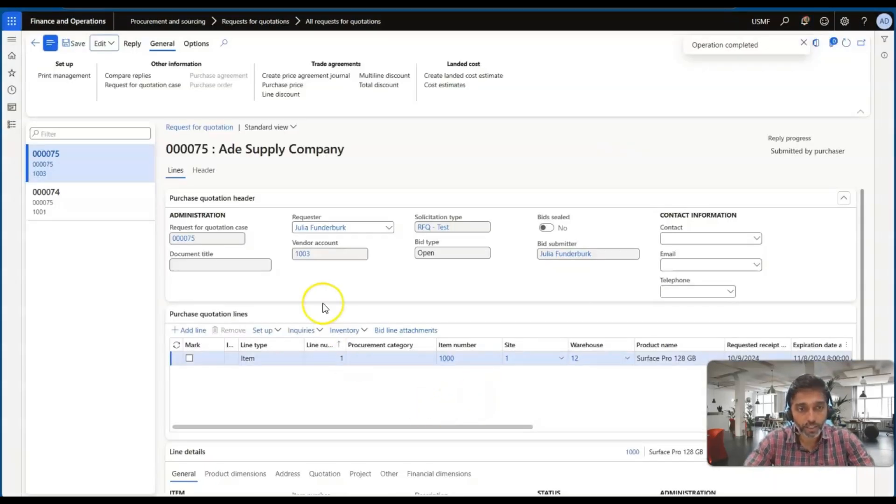
scroll(306, 301, down, 2)
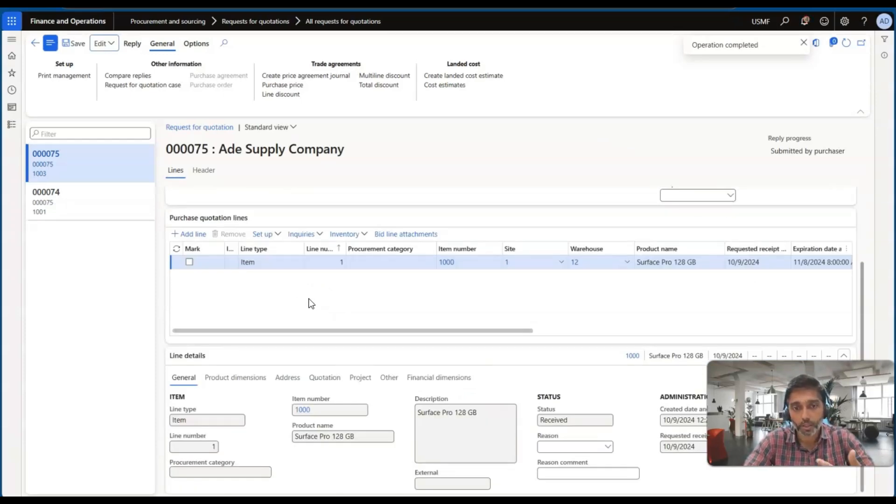
scroll(323, 300, up, 2)
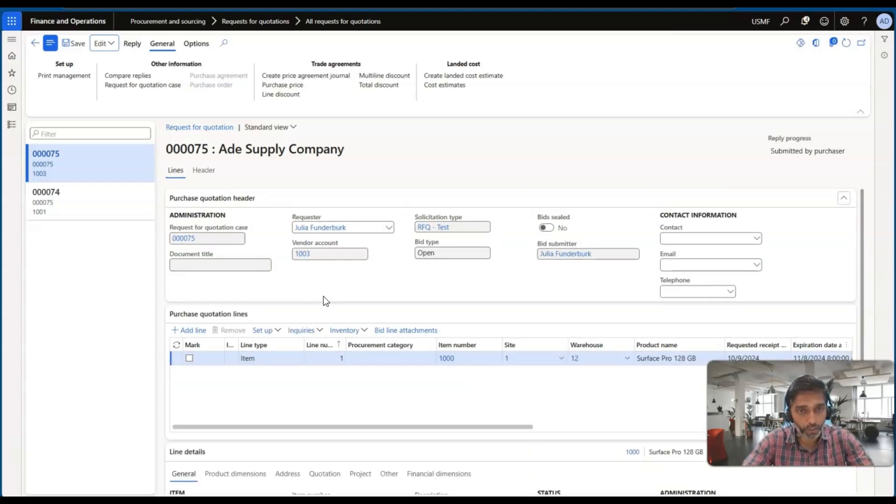
key(alt+Tab)
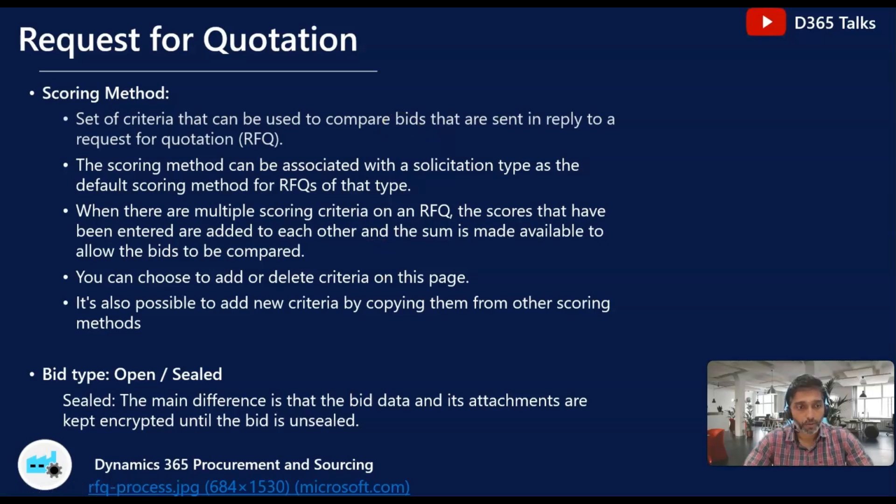
key(alt+Tab)
key(Tab)
key(Tab)
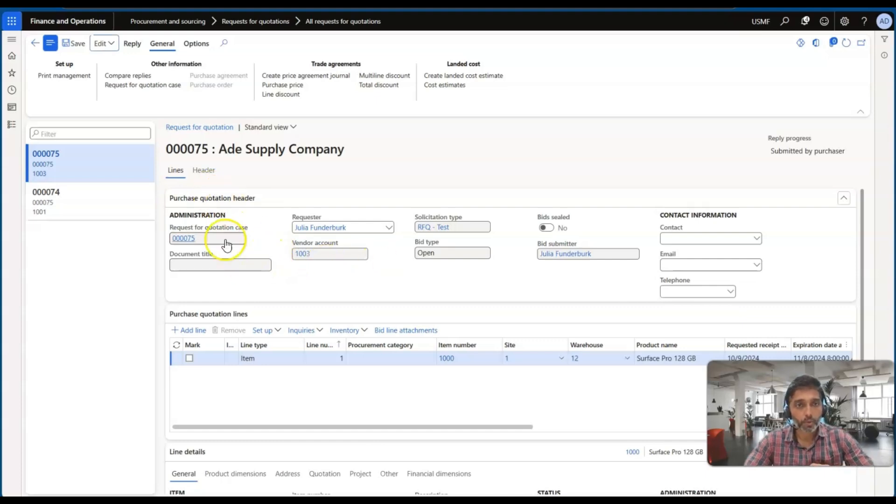
Step: Open the header view of the Acme Office Supplies reply and collapse its purchase quotation header section
scroll(262, 259, down, 1)
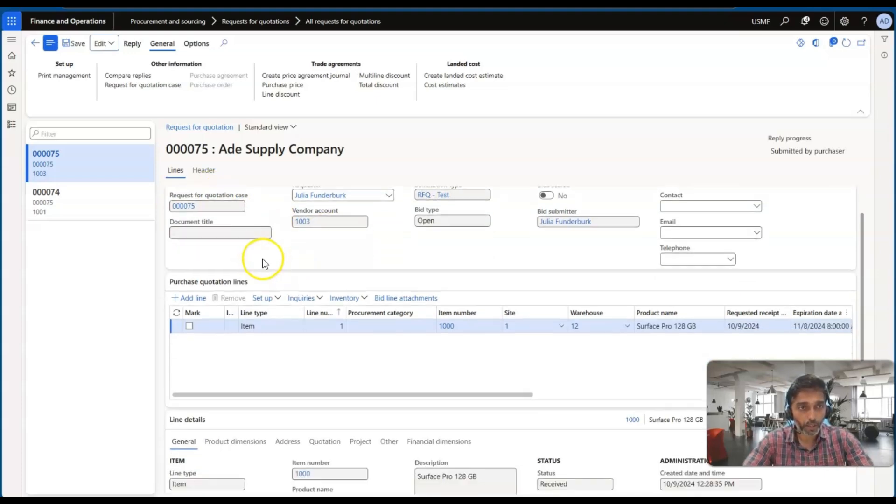
click(77, 207)
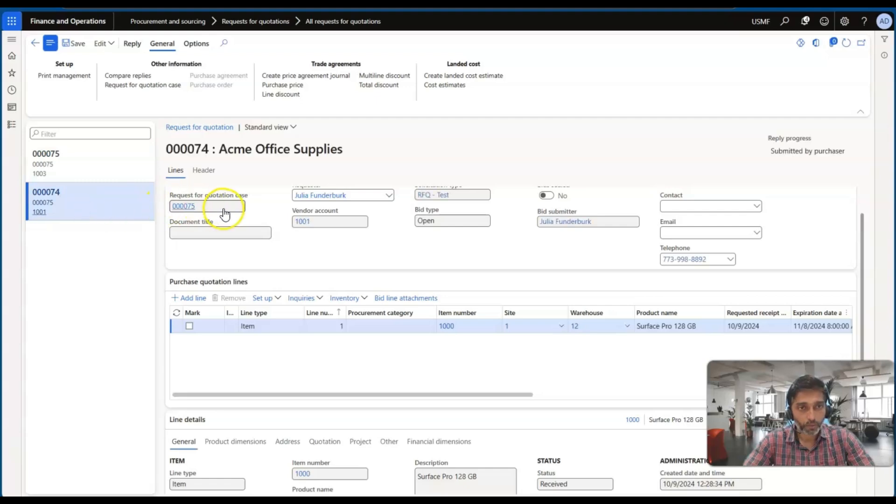
click(204, 171)
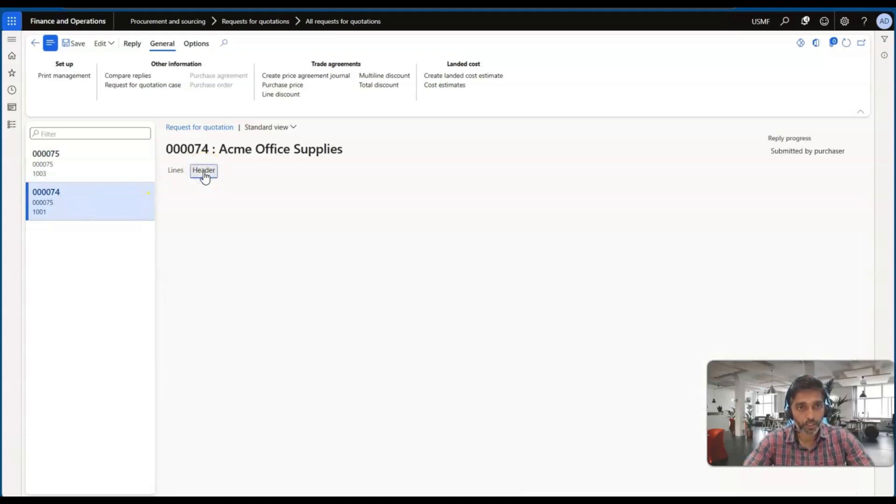
click(224, 198)
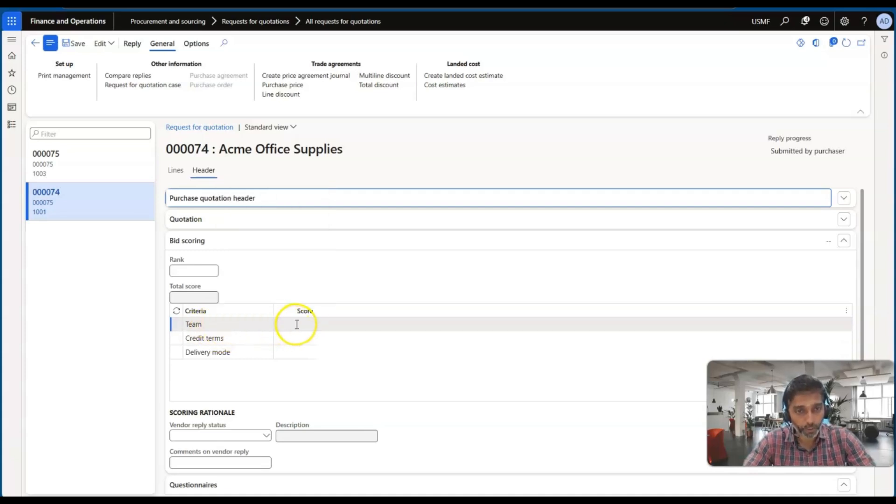
Step: Score the Acme Office Supplies bid 9 for Team, 10 for Credit terms and 8 for Delivery mode
mouse_move(210, 329)
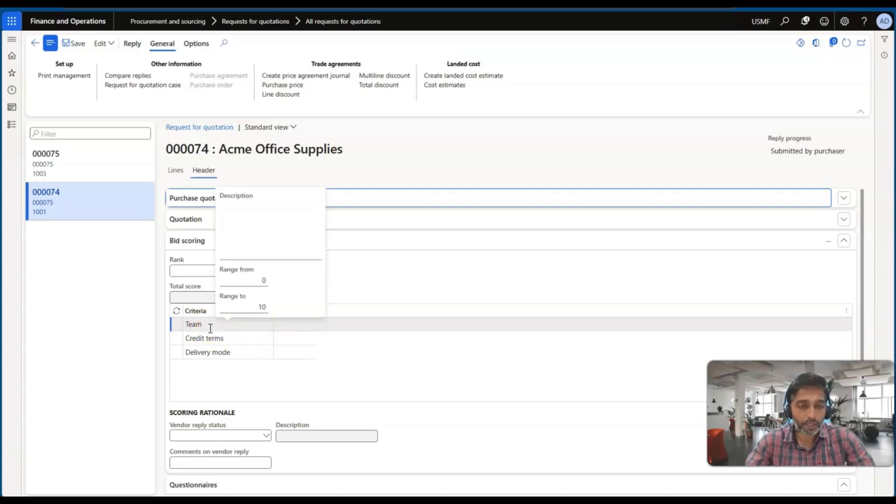
click(300, 330)
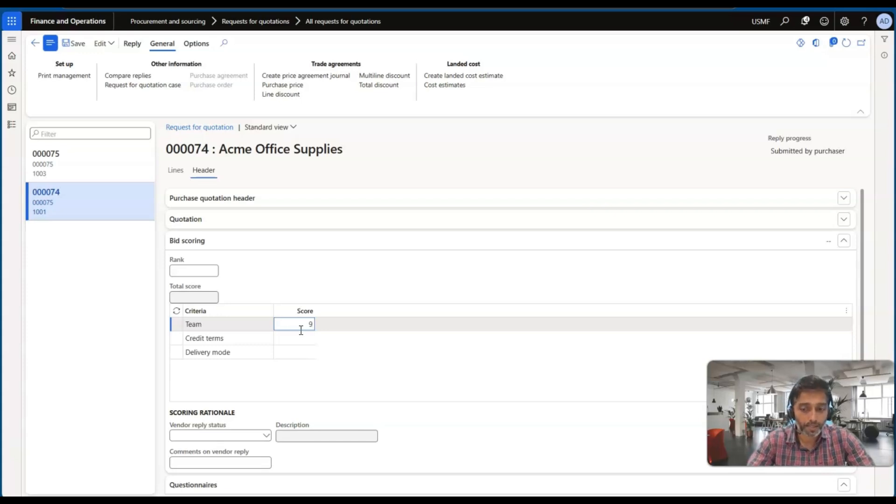
key(Down)
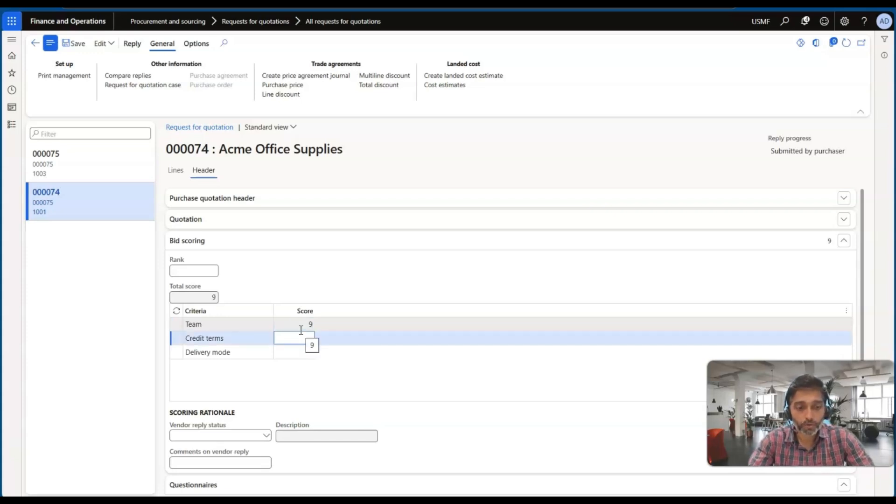
text(11)
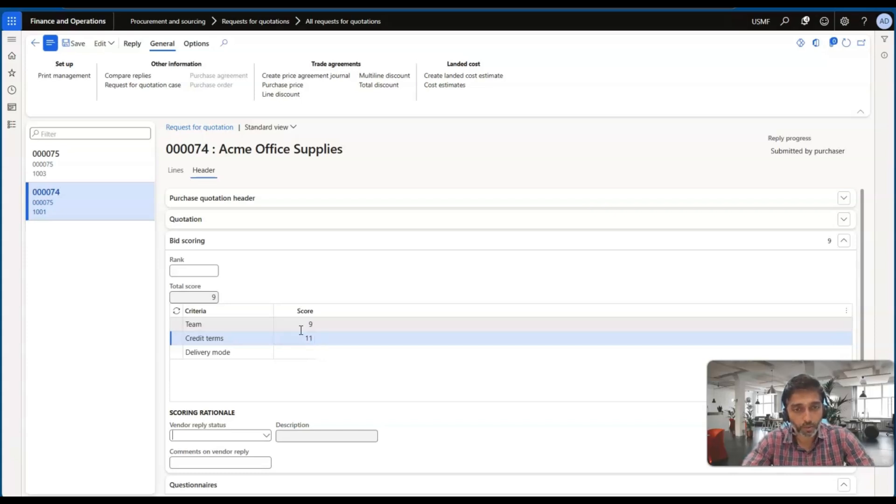
click(314, 355)
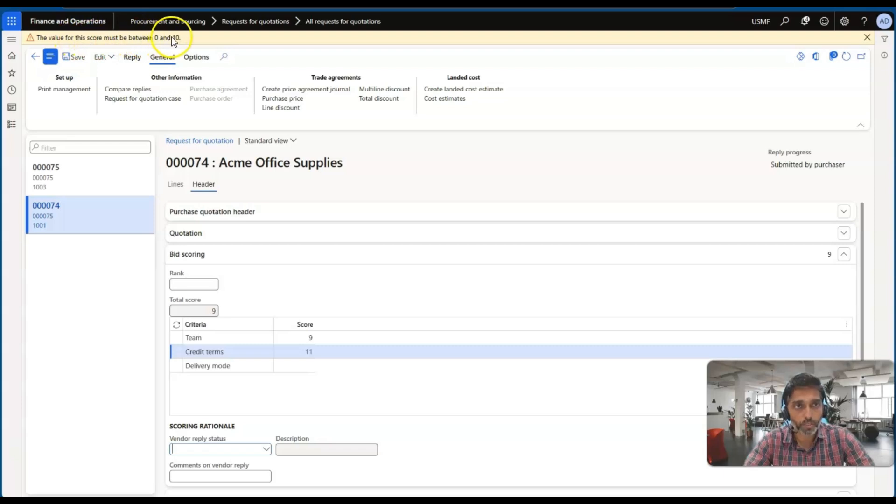
click(309, 354)
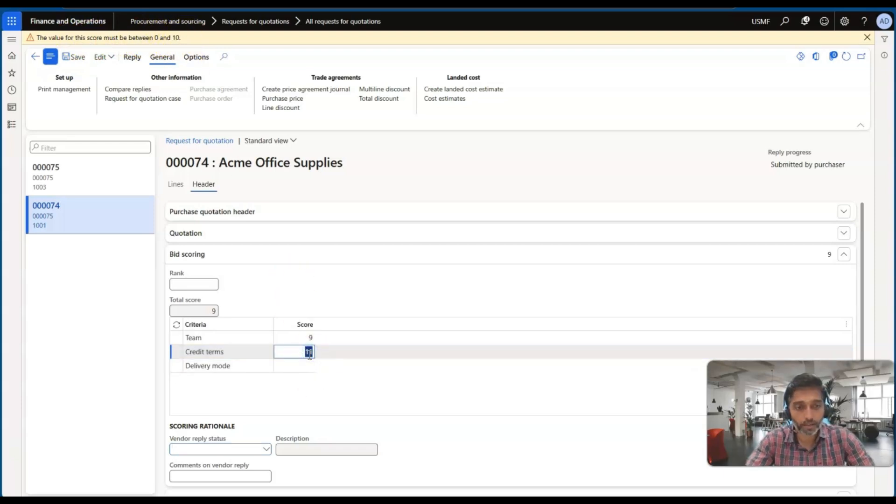
key(Down)
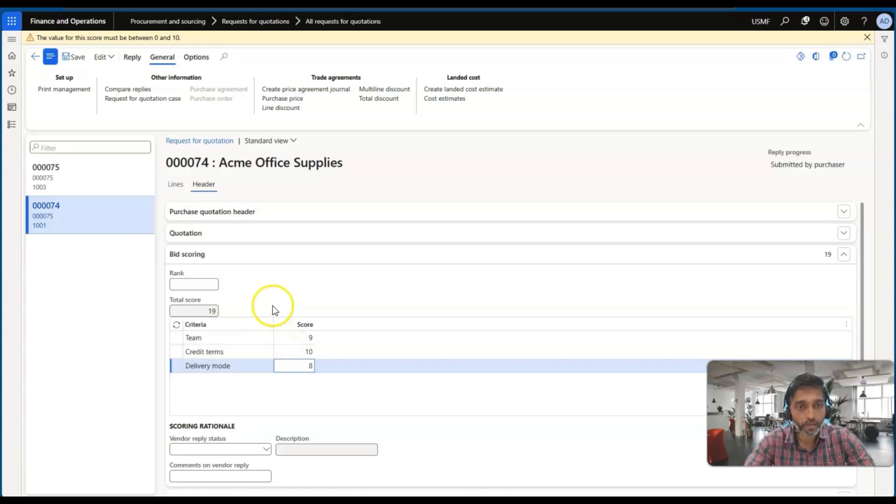
click(291, 299)
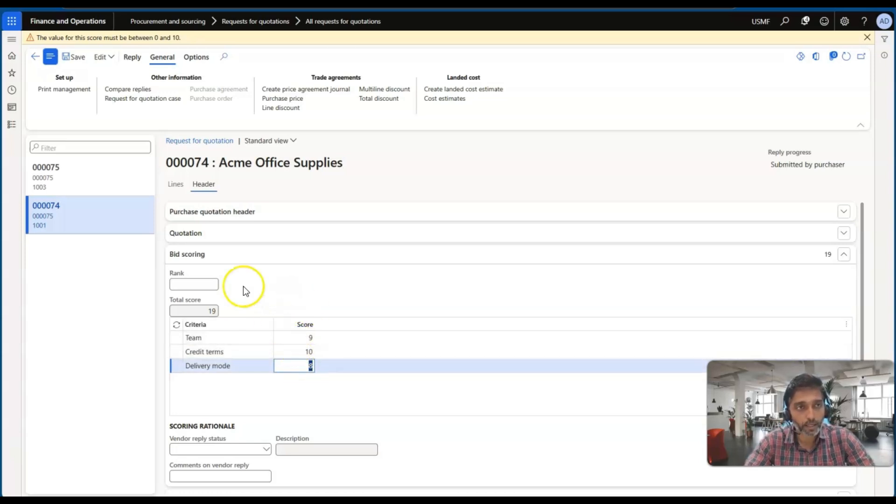
Step: Save the Acme Office Supplies scores and score the Ade Supply Company bid 3 for Team, 8 for Credit terms and 3 for Delivery mode
click(72, 57)
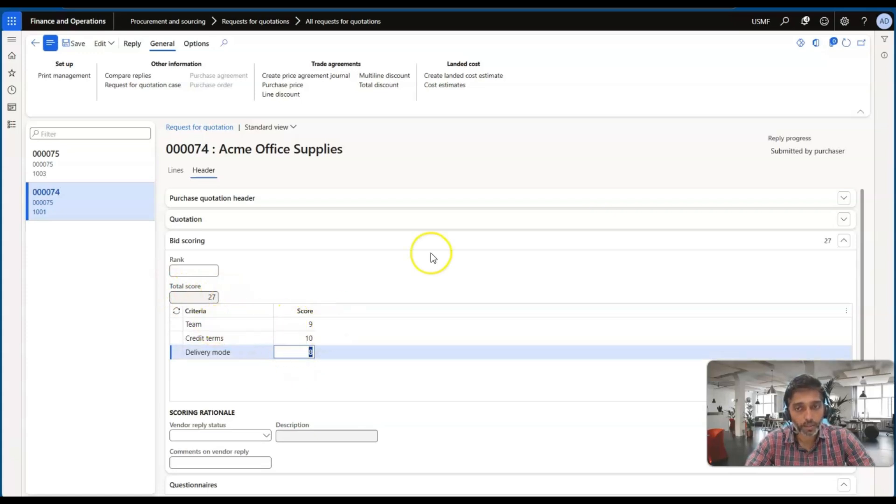
click(63, 171)
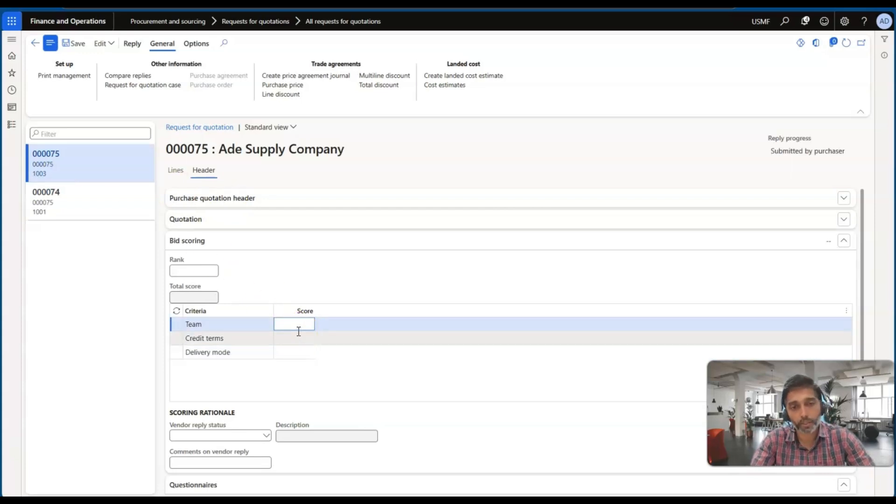
text(3)
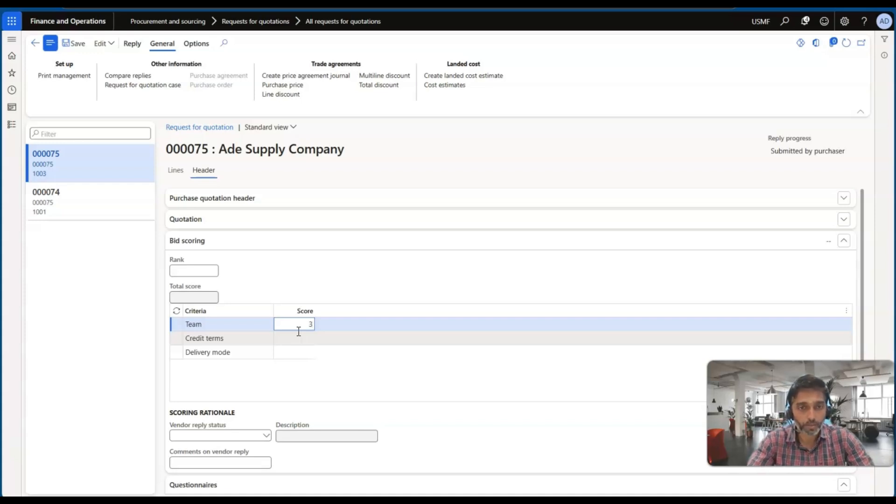
click(299, 338)
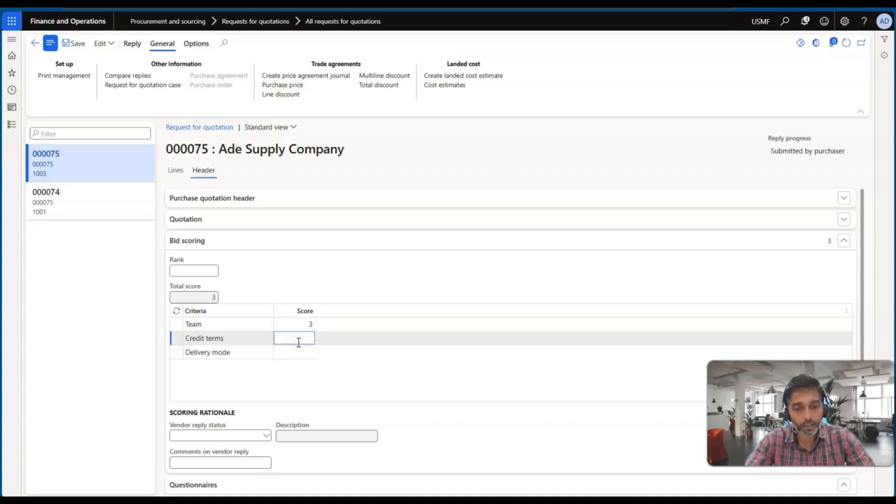
click(298, 352)
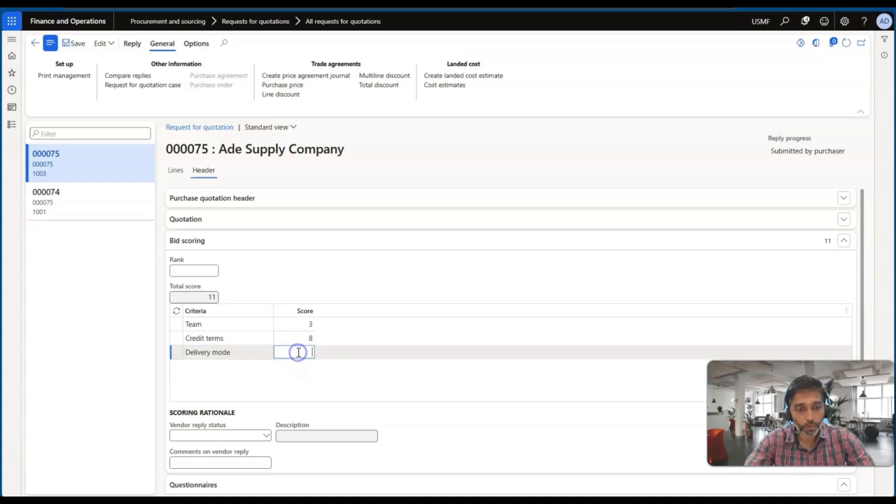
text(3)
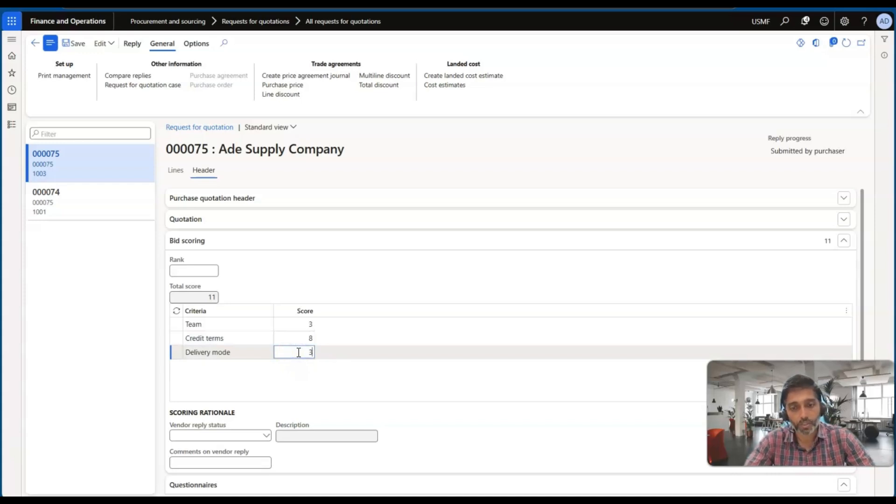
click(301, 339)
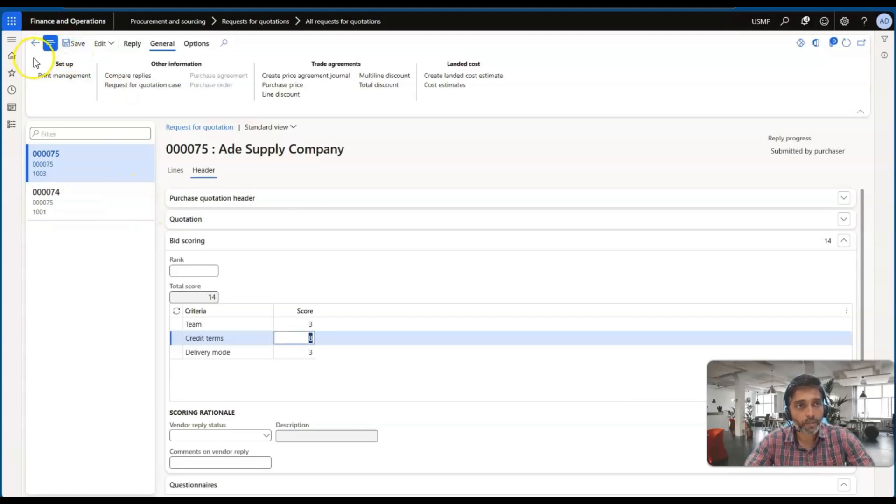
Step: Return to the request for quotation case and refresh it to check the vendors' statuses and total scores
click(34, 44)
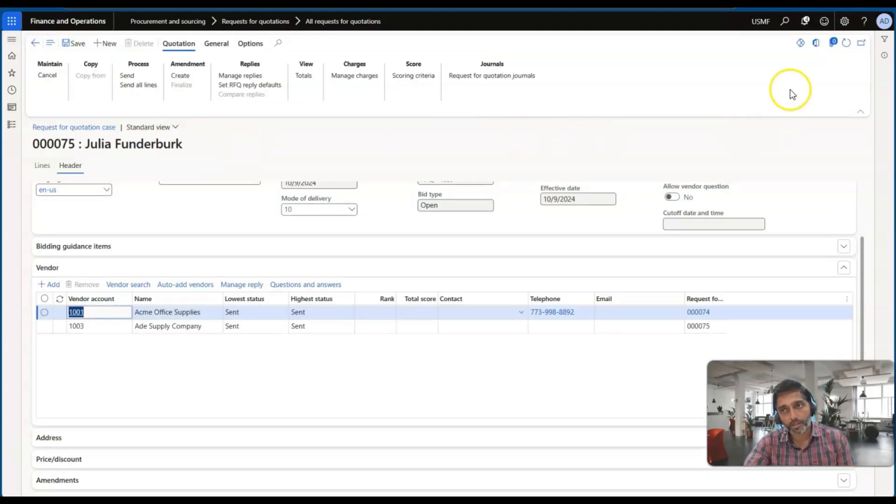
click(845, 43)
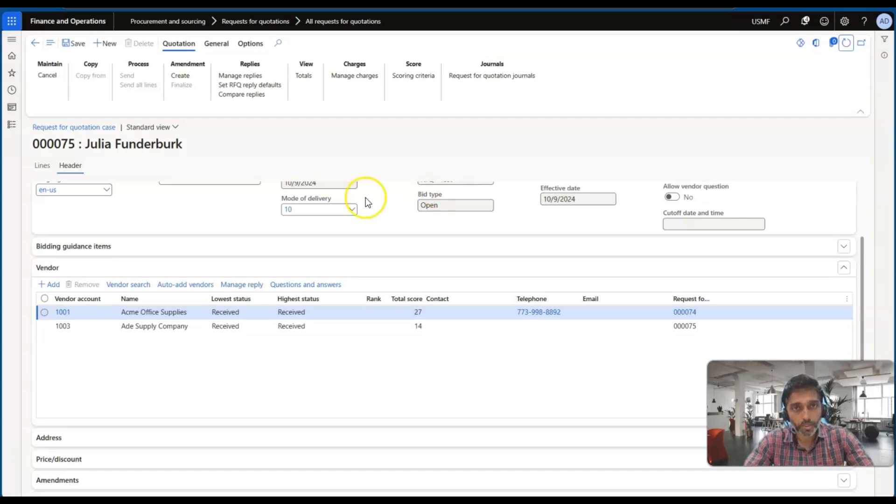
scroll(231, 259, up, 3)
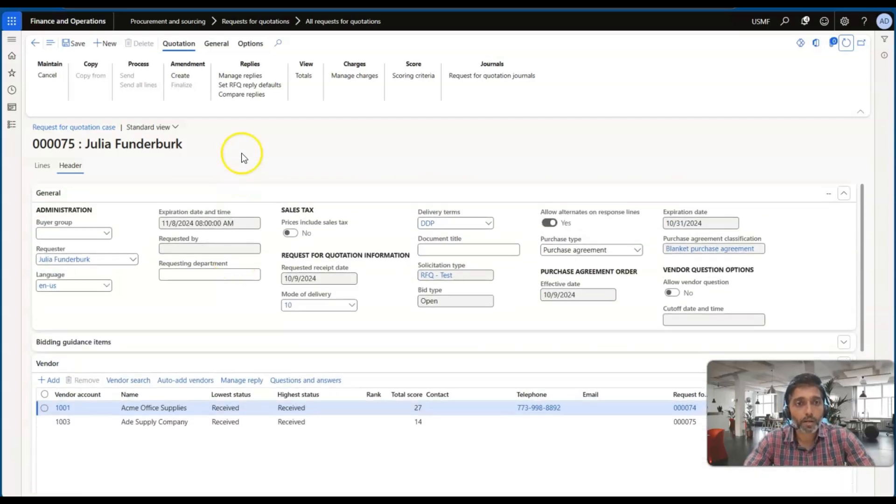
Step: Open the reply comparison for the case and examine both vendors' scores, amounts, unit prices, discounts and lead times
click(245, 96)
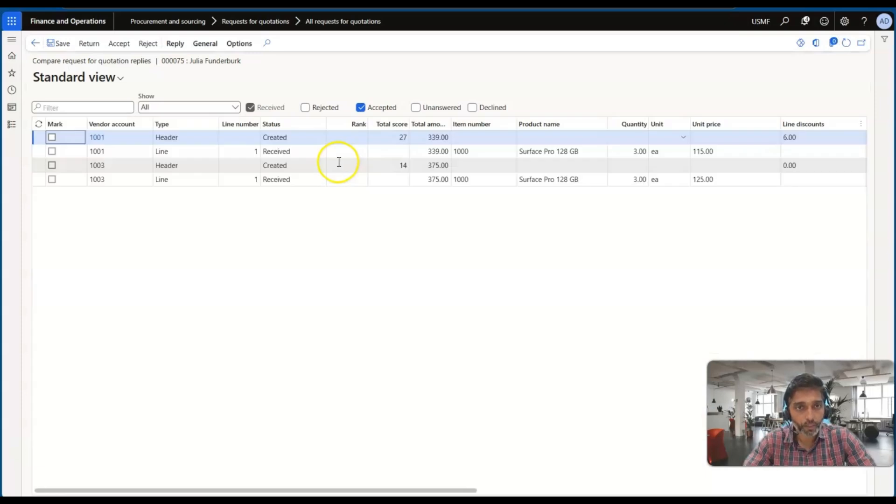
scroll(538, 200, right, 5)
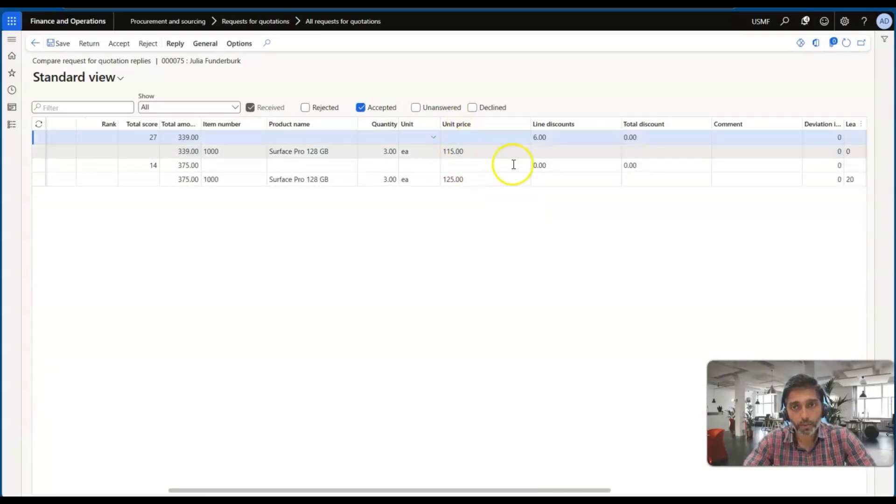
scroll(579, 157, right, 3)
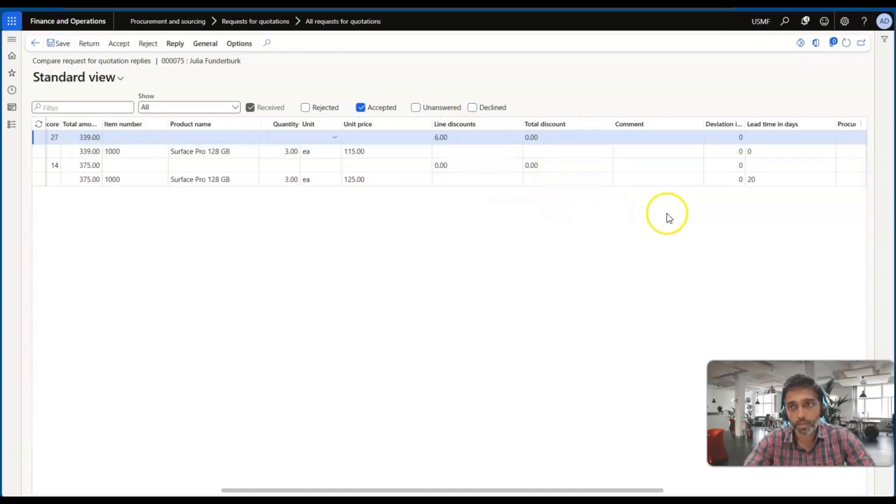
scroll(693, 200, left, 8)
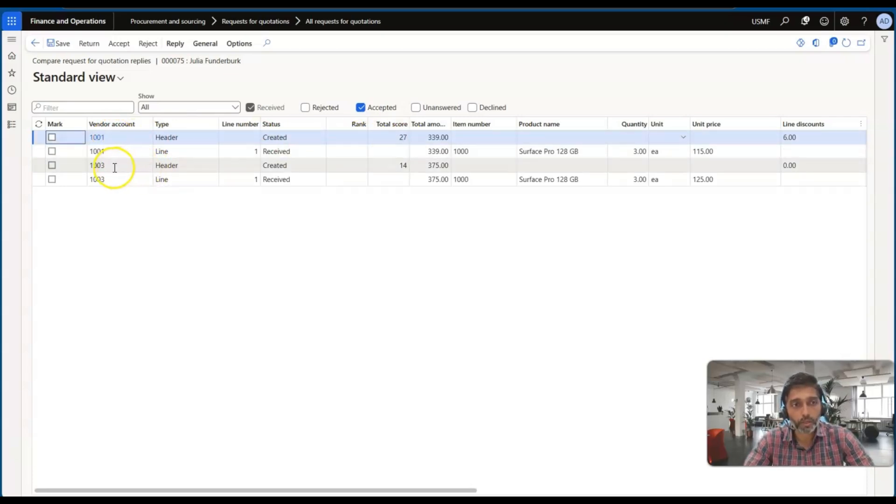
Step: Set the rank of the Acme Office Supplies reply header to 1 in the reply comparison
mouse_move(115, 165)
click(355, 137)
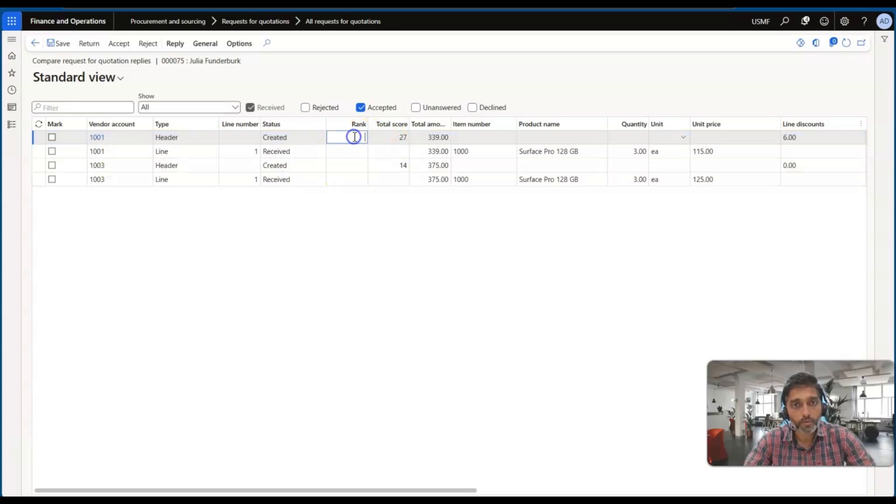
text(1)
key(Tab)
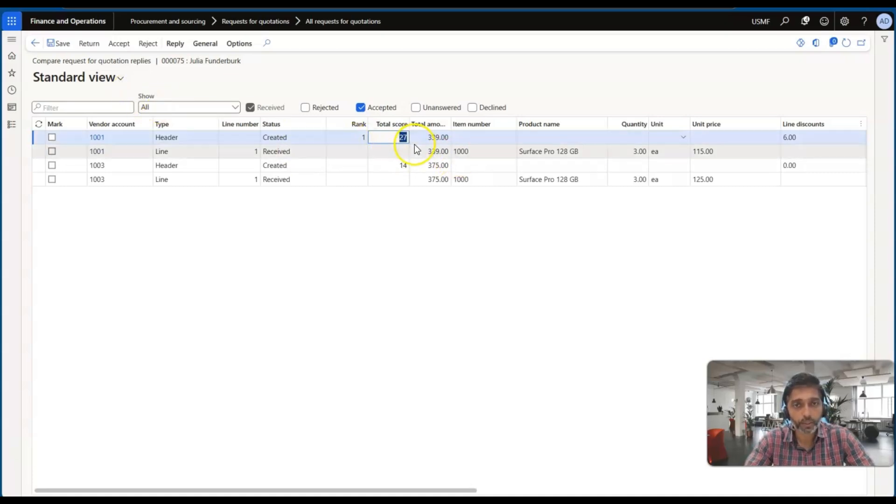
Step: Accept the Acme Office Supplies reply and confirm rejecting the remaining Ade Supply Company reply
click(120, 46)
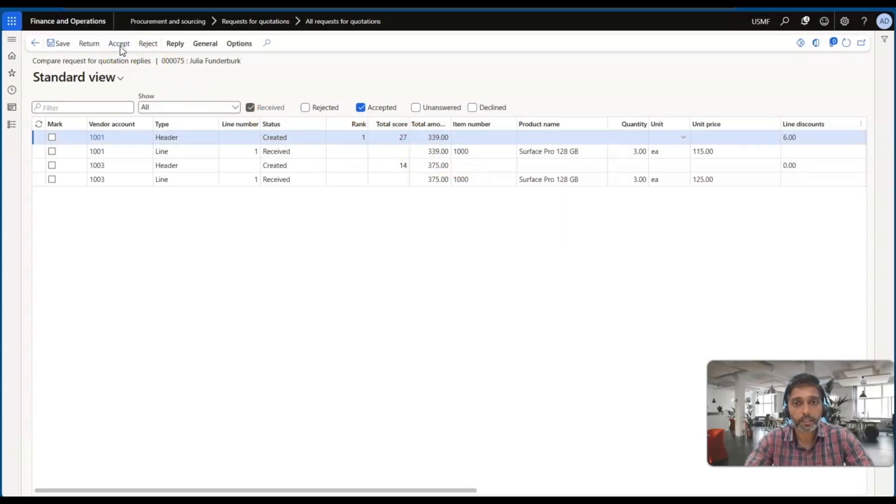
click(801, 481)
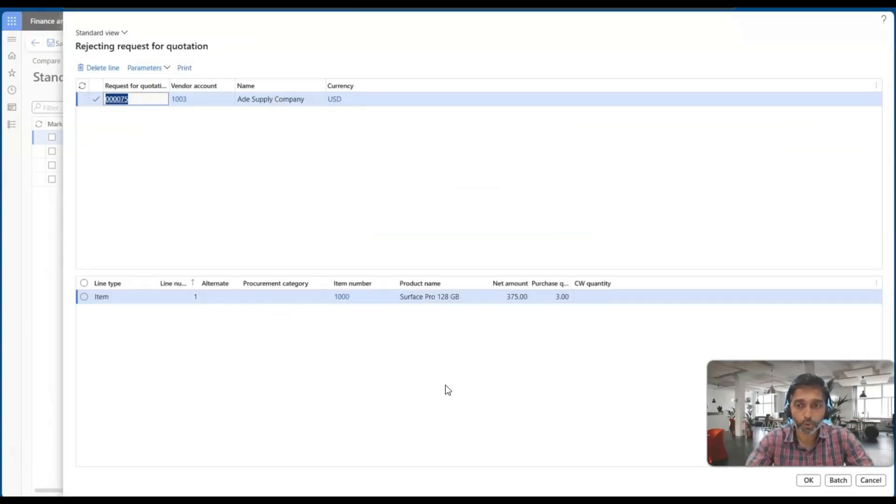
click(807, 481)
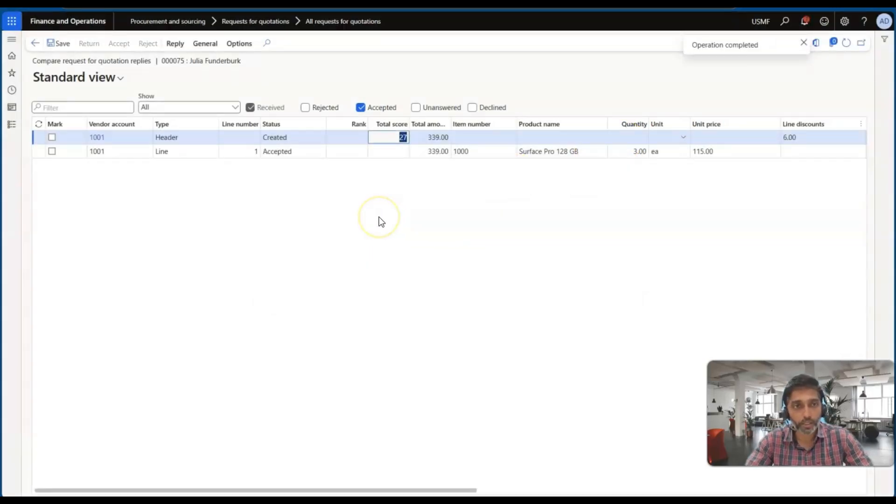
Step: Dismiss the completion notification and read the number of the created purchase agreement in the posting message
click(803, 44)
click(803, 21)
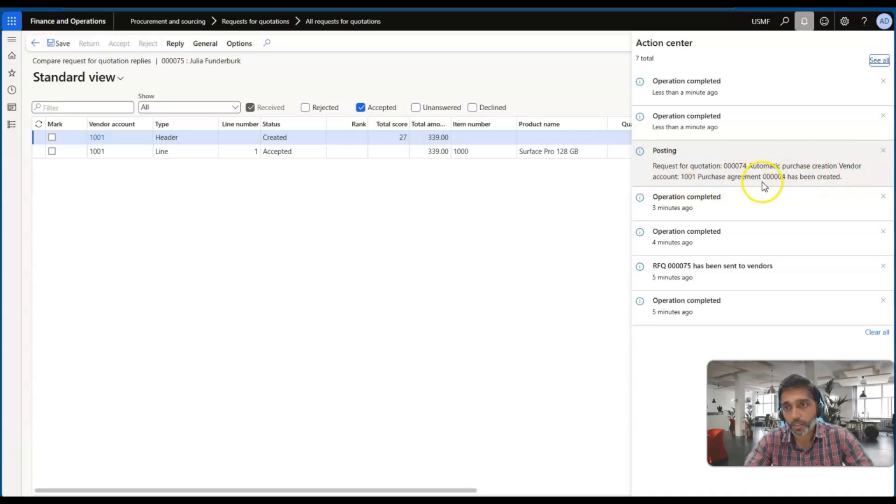
drag(763, 178, 784, 180)
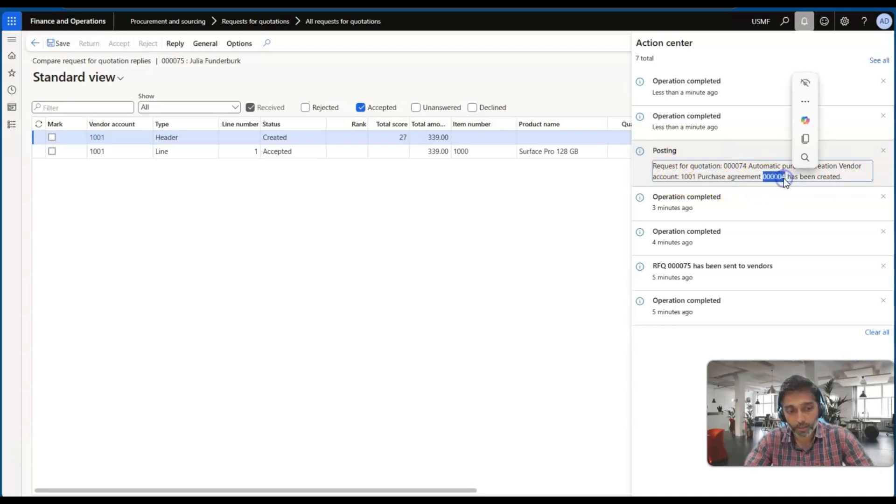
click(472, 221)
Step: Open the newly created Acme Office Supplies purchase agreement and review its header and Surface Pro 128 GB line
click(10, 128)
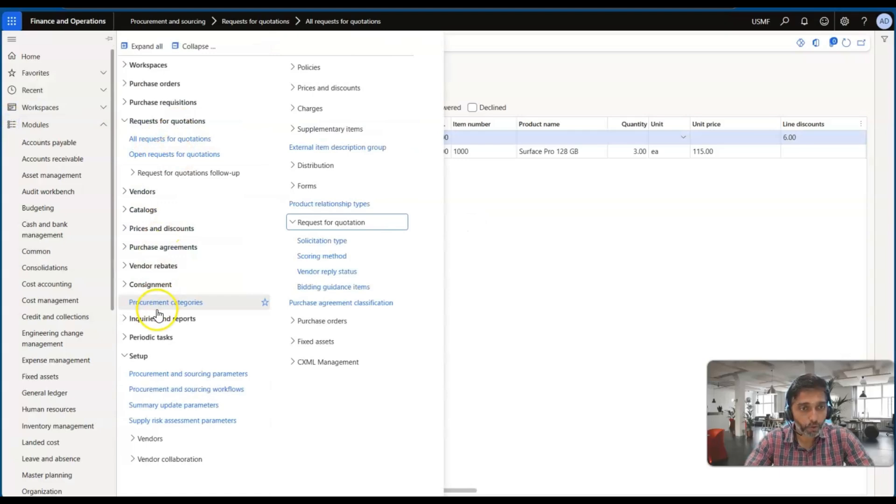
click(155, 248)
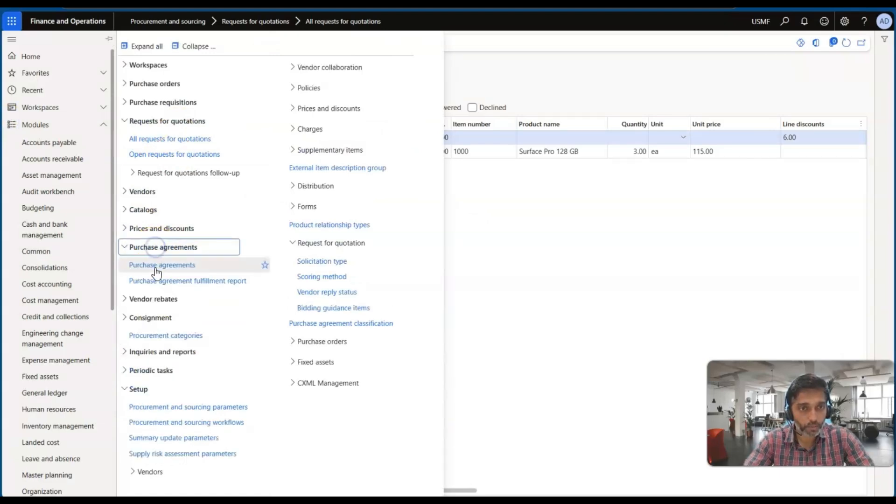
click(156, 265)
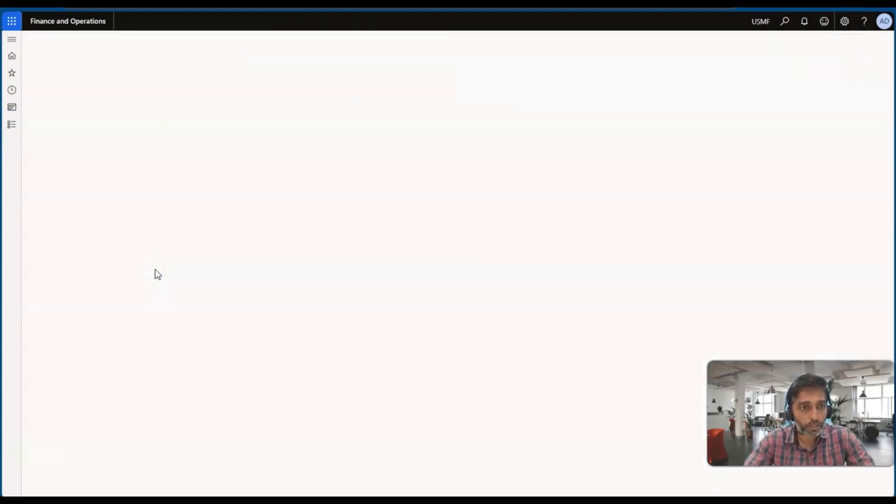
click(67, 237)
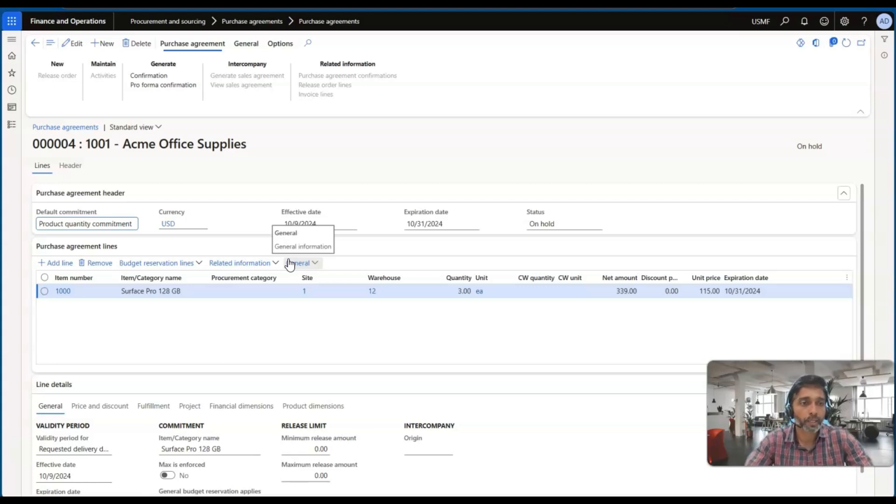
click(191, 230)
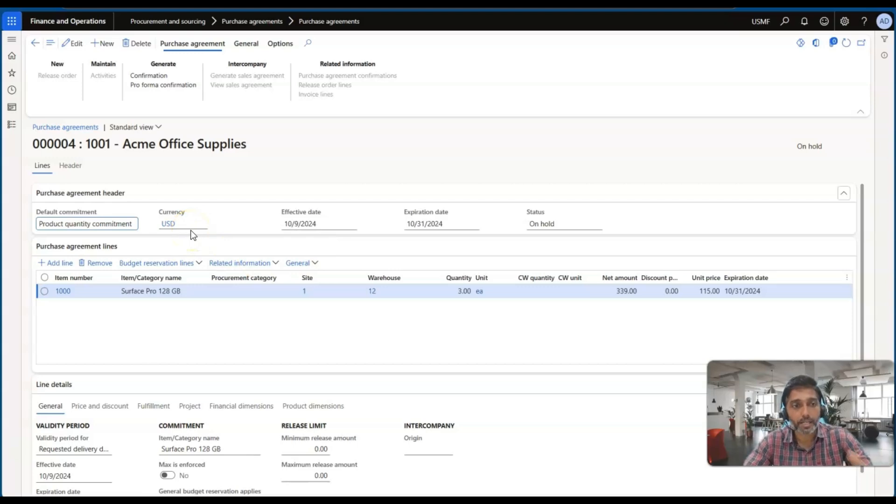
Step: Leave the purchase agreement and open the list of all requests for quotations
click(35, 44)
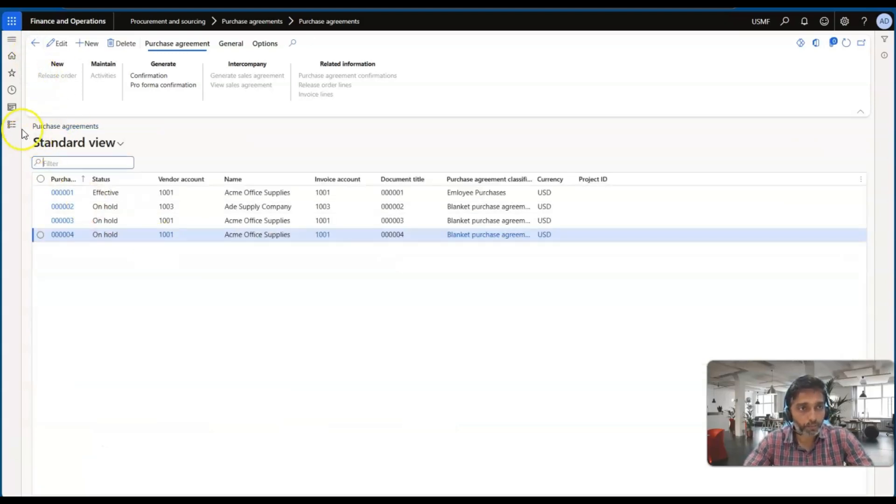
click(15, 127)
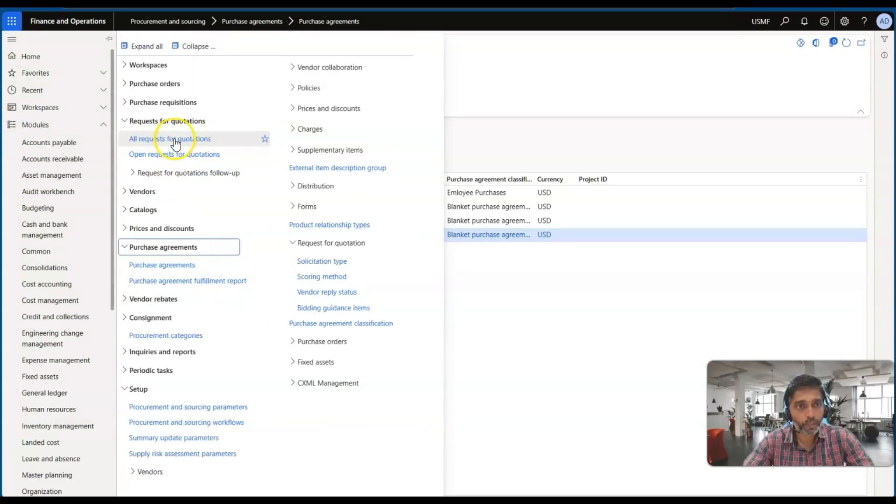
click(174, 138)
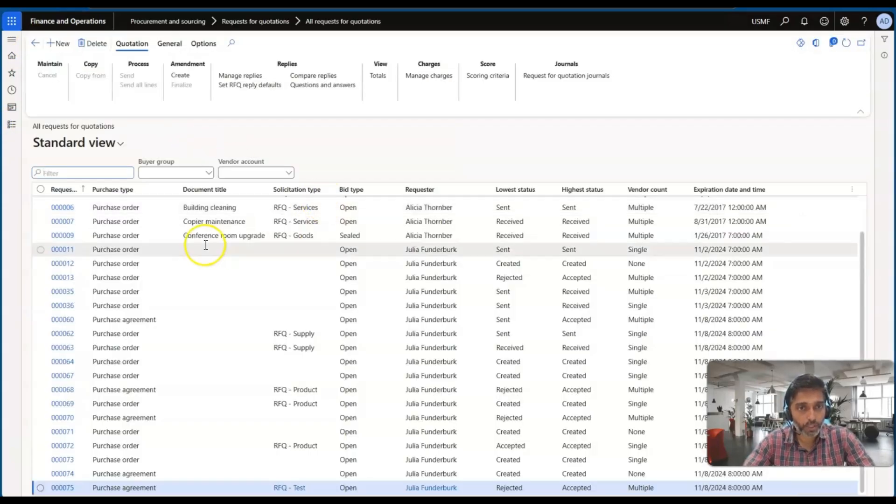
key(alt+Tab)
key(alt+Tab)
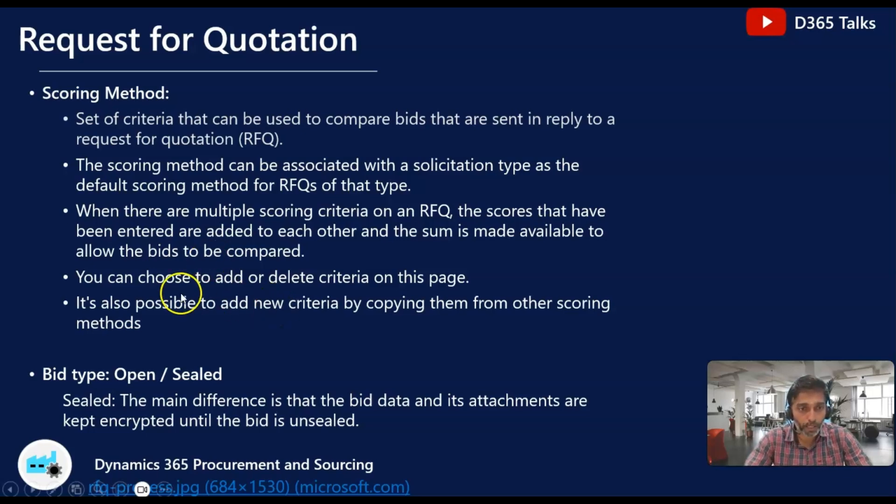
click(331, 328)
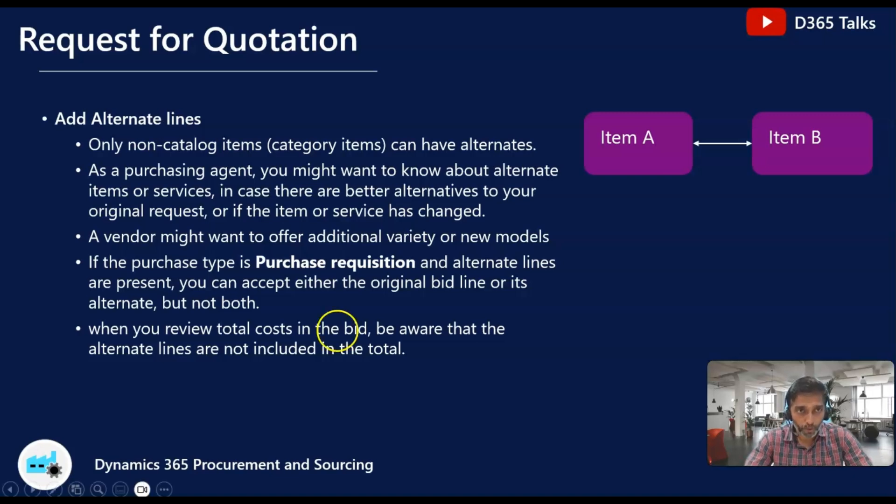
key(alt+Tab)
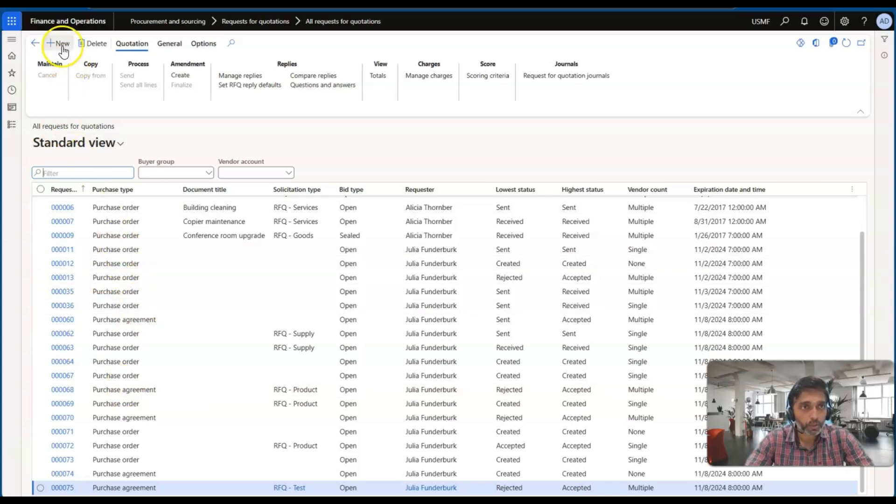
key(alt+Tab)
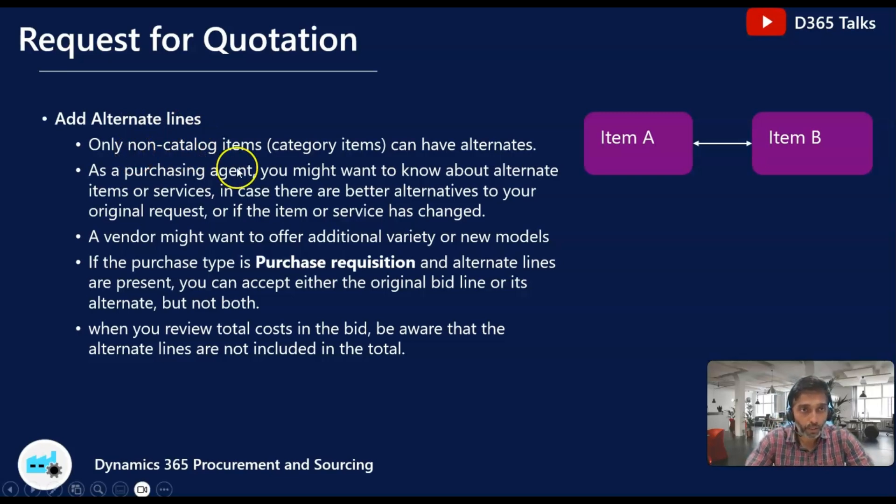
Step: Switch to Finance and Operations and start a new request for quotation with solicitation type RFQ - Test
key(alt+Tab)
click(57, 46)
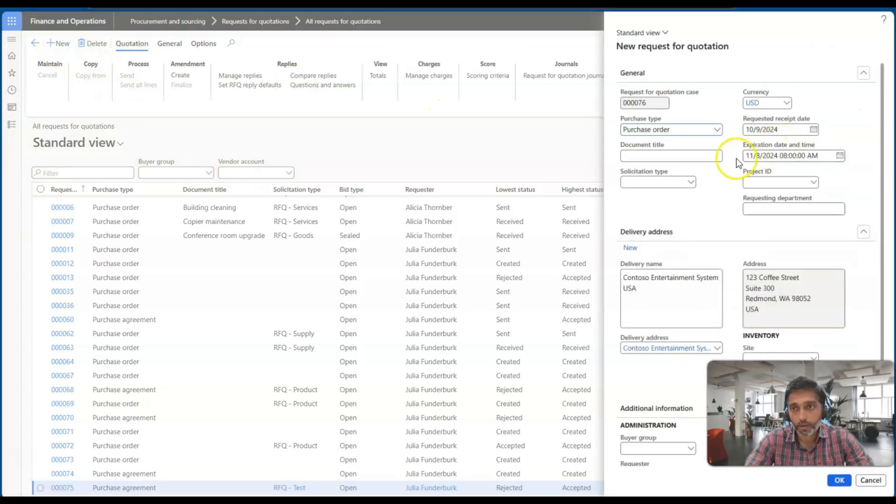
click(696, 157)
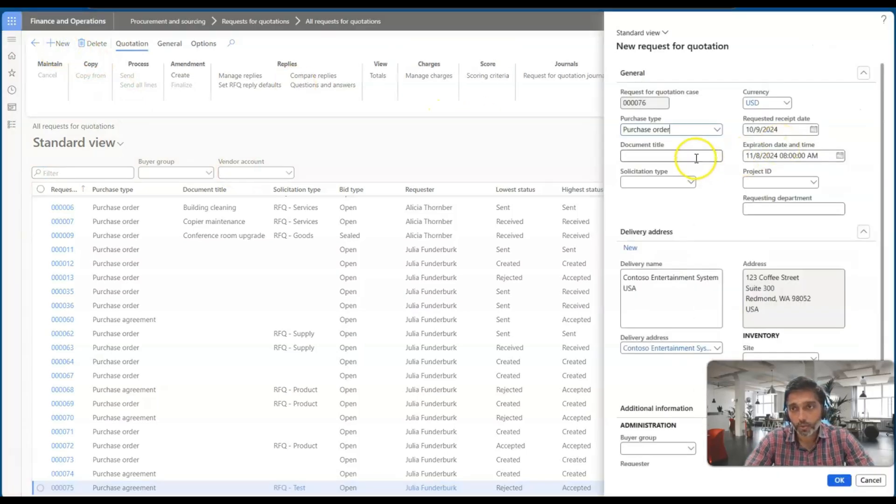
click(691, 183)
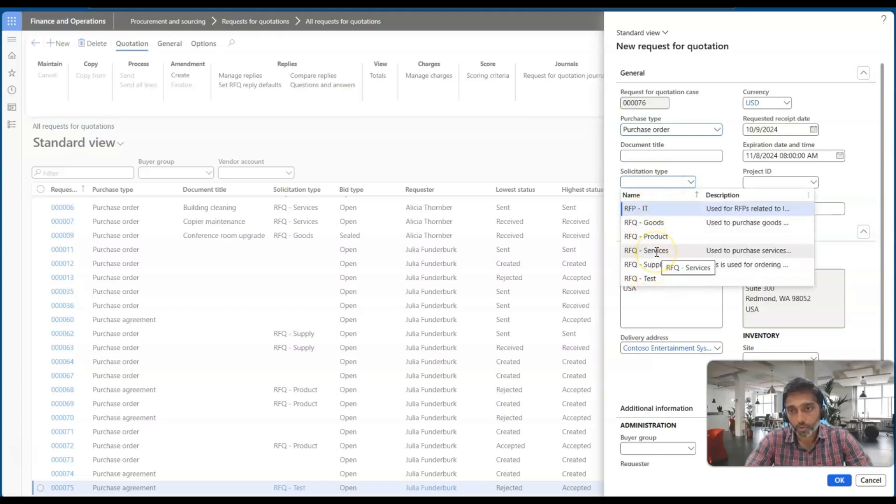
click(646, 279)
Step: Set the delivery warehouse to 12 and create the request for quotation
scroll(740, 263, down, 1)
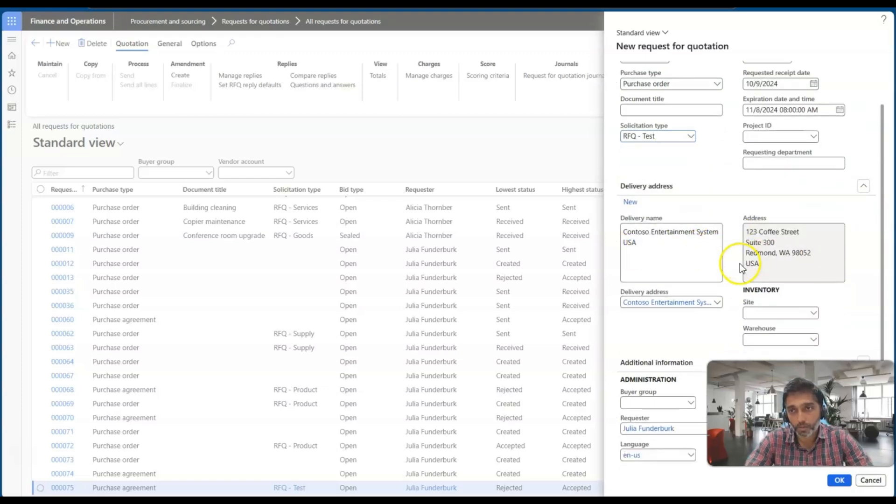
click(754, 337)
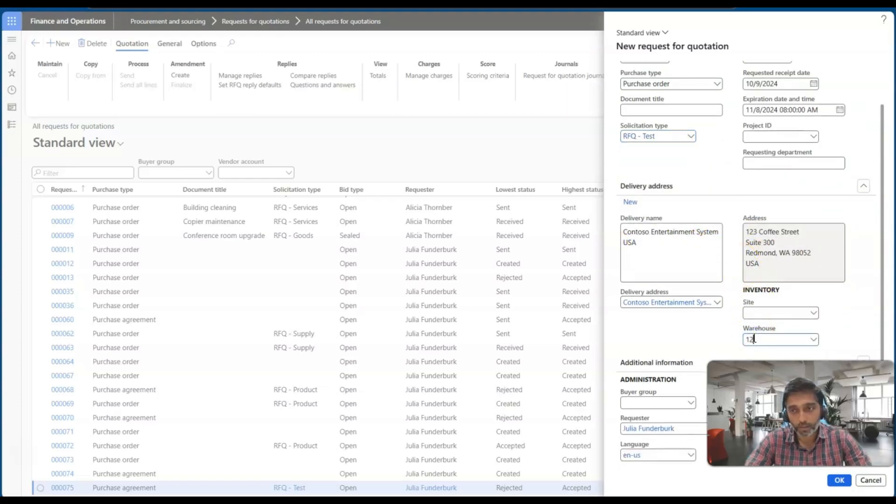
key(Tab)
click(843, 480)
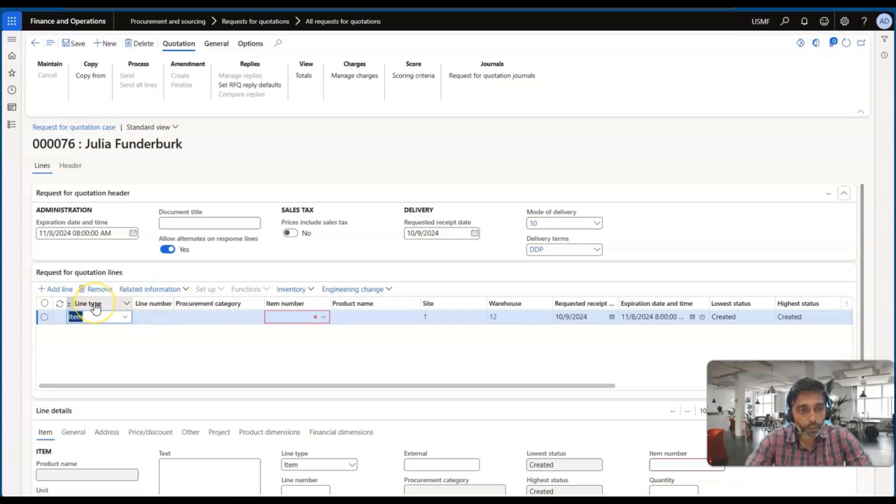
Step: Consult the alternate lines slide and set the line type of the first request for quotation line to Category
key(alt+Tab)
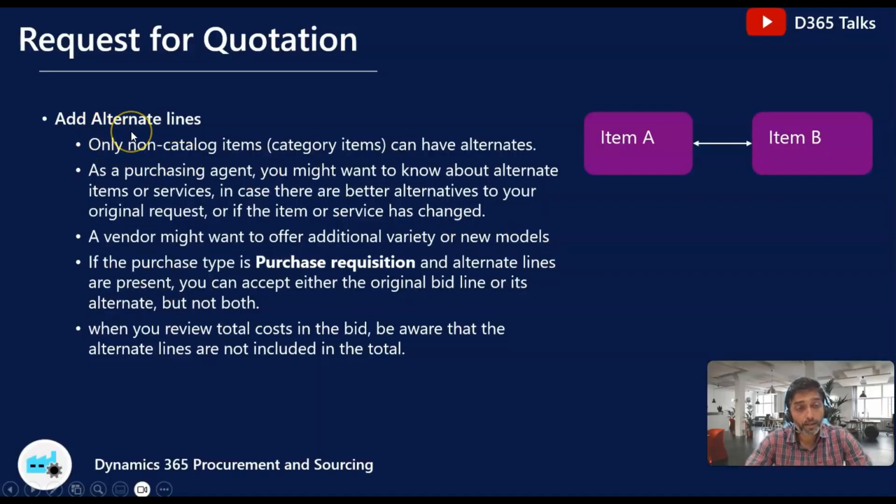
key(alt+Tab)
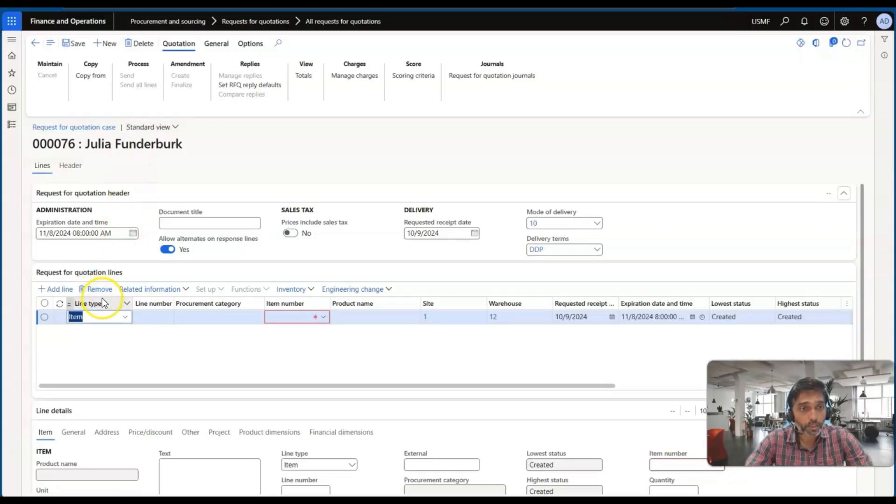
click(125, 318)
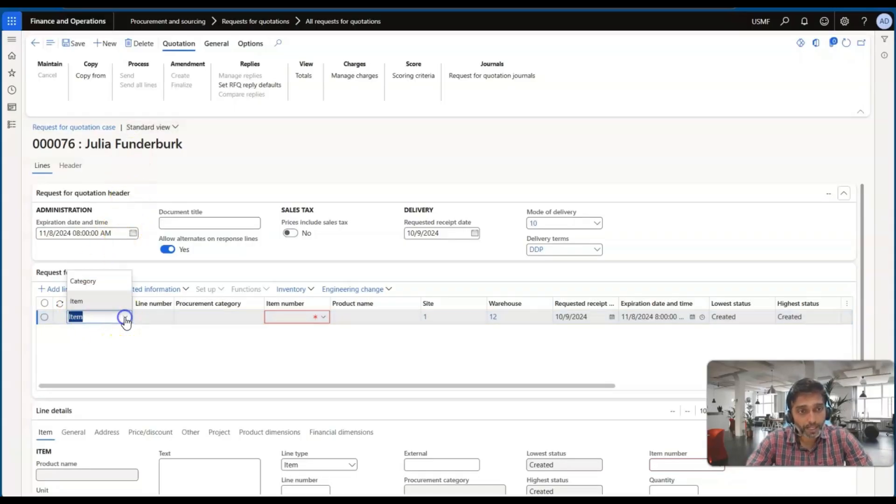
click(108, 282)
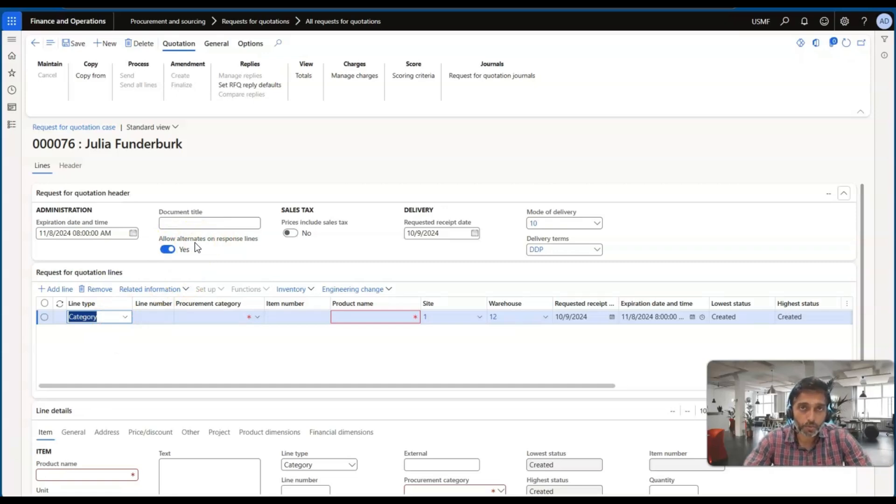
key(alt+Tab)
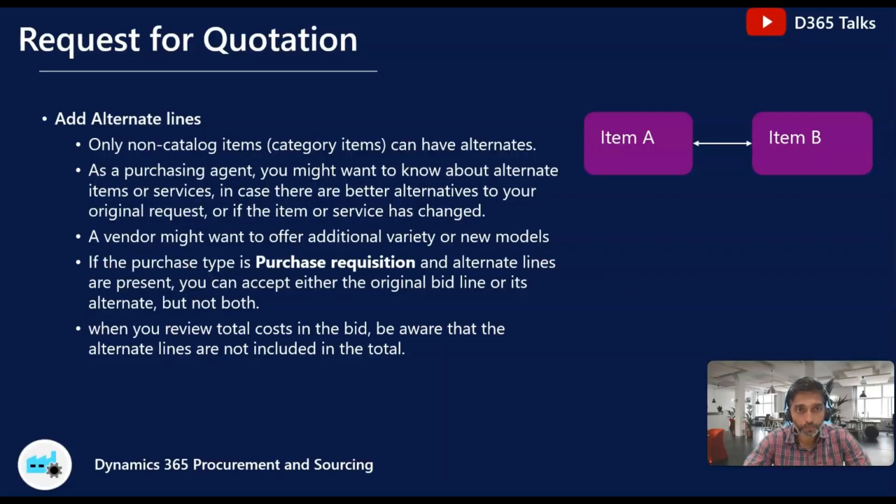
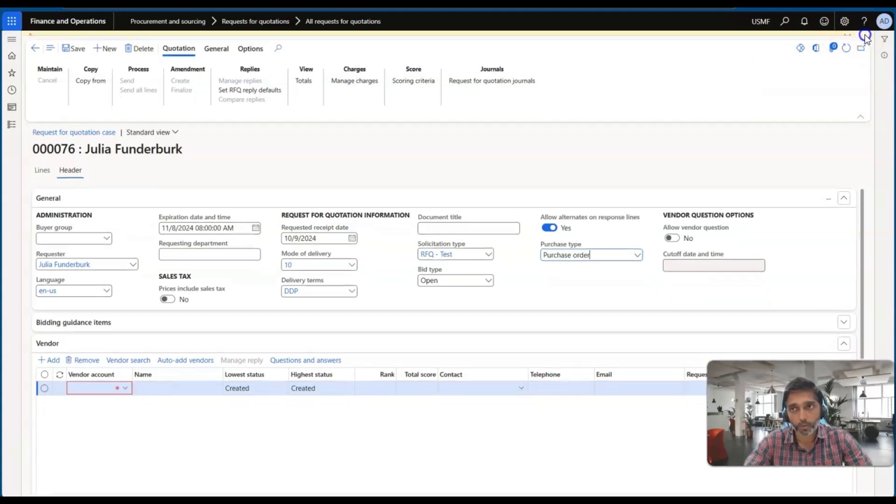
Step: Return to the request for quotation lines and set the first line's procurement category to Cleaning under Workplace Services
click(125, 384)
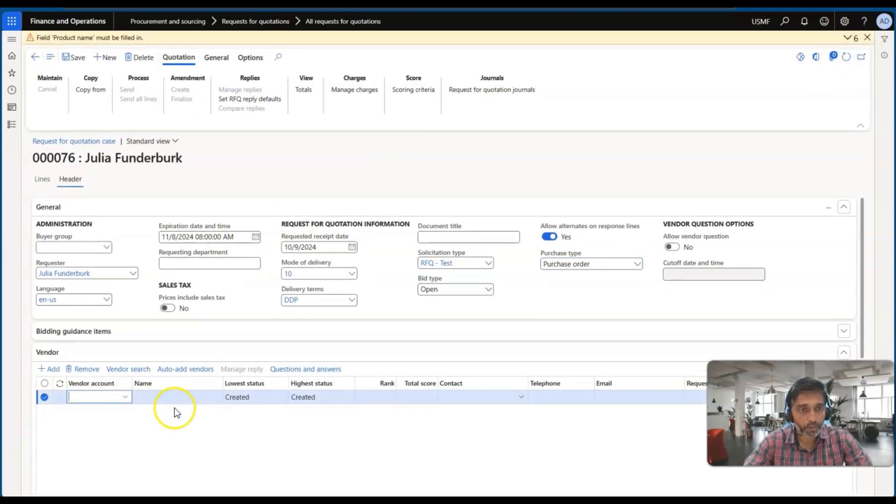
click(42, 180)
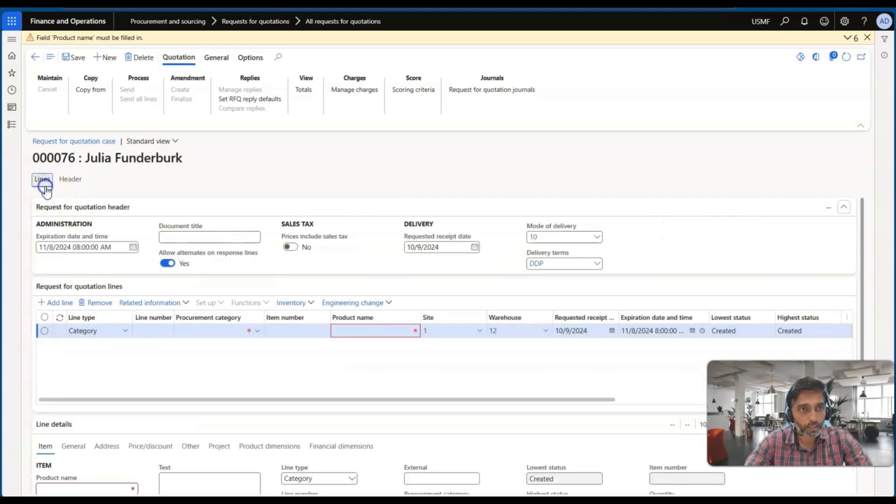
click(257, 332)
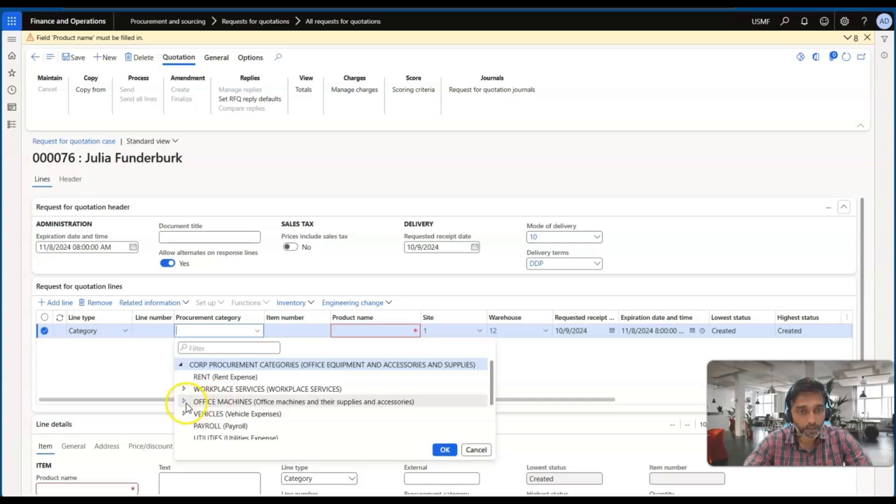
click(183, 391)
click(216, 404)
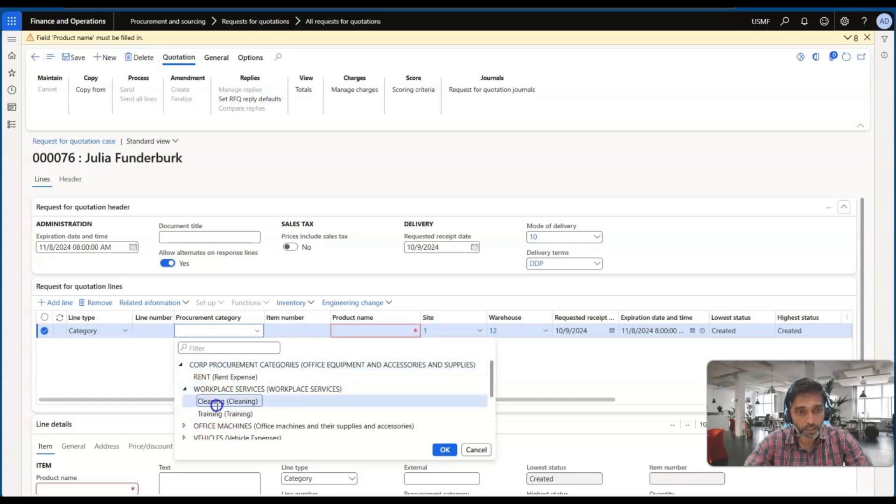
click(445, 450)
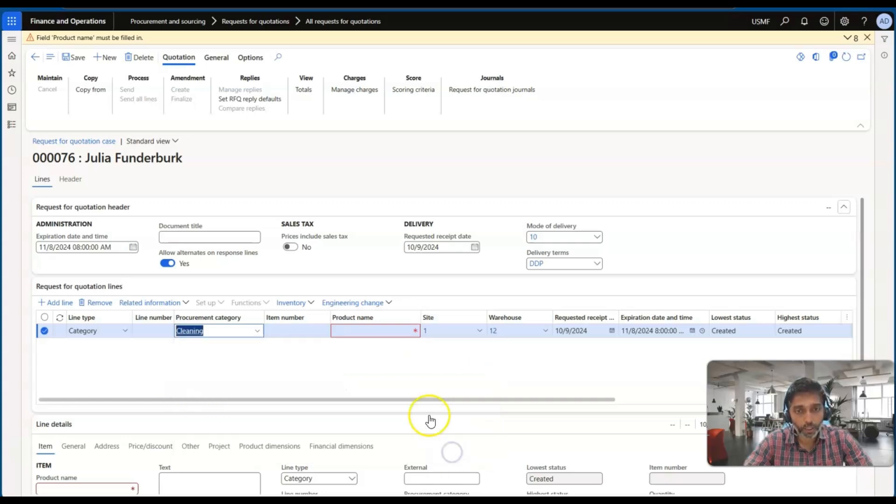
Step: Enter "Cleaning and maintenace" as the product name of the category line
click(362, 330)
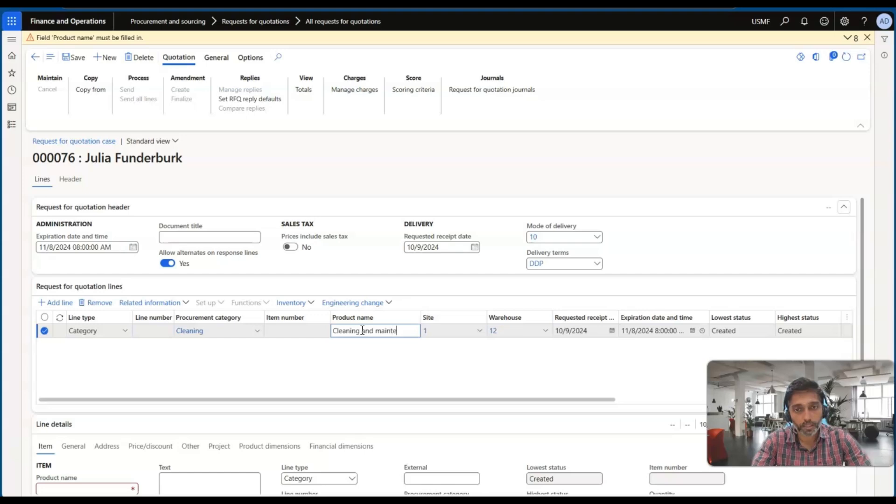
key(Tab)
key(Tab)
key(Tab)
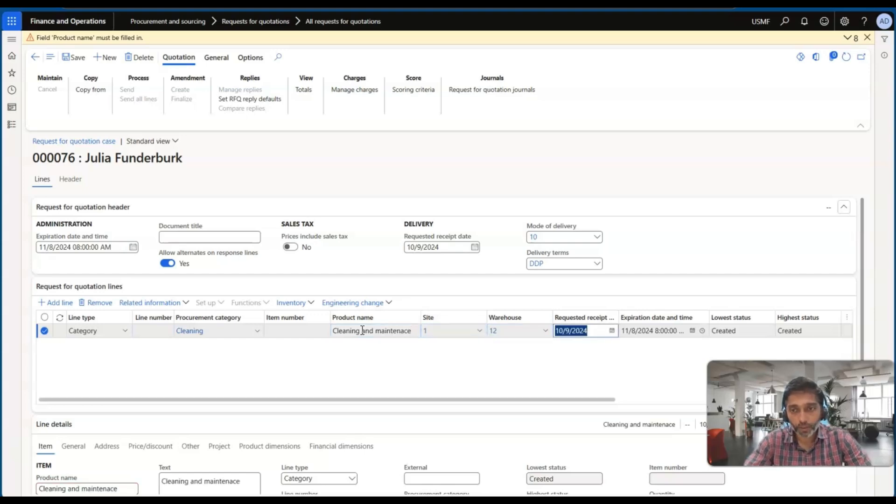
Step: Set the category line's quantity to 1 and unit price to 80, save the request for quotation and dismiss the messages
scroll(512, 351, right, 5)
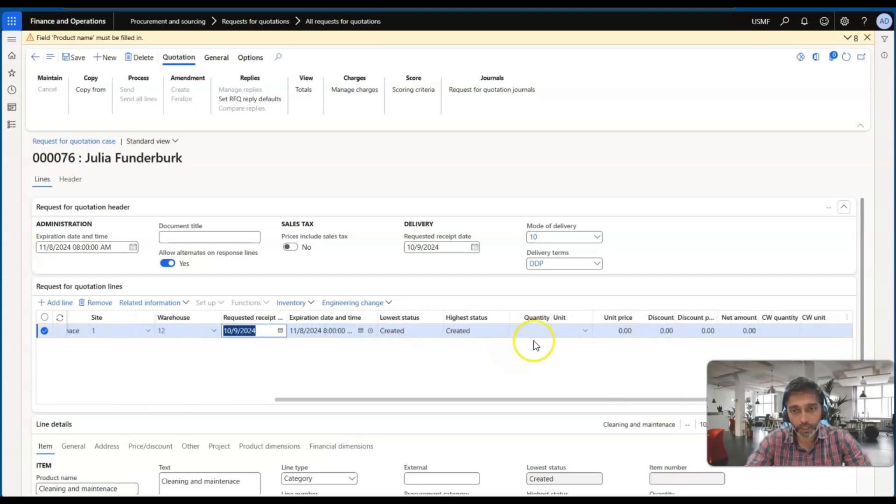
click(536, 331)
text(1)
key(Tab)
key(Tab)
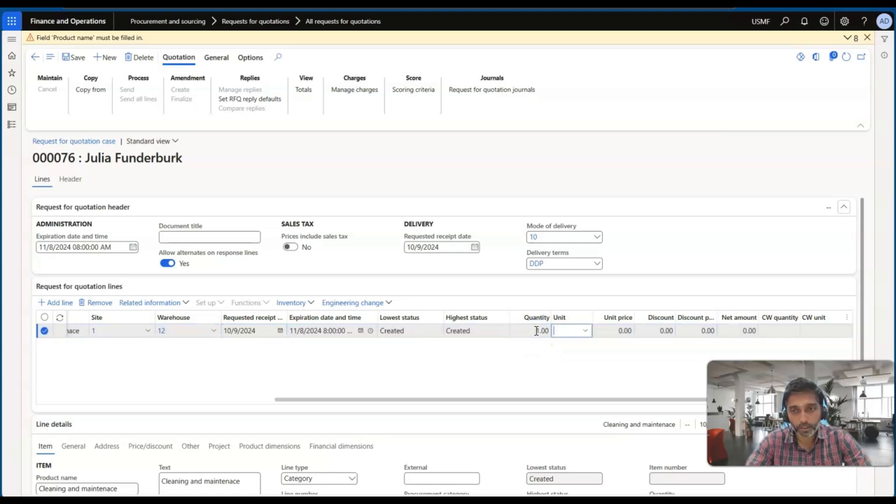
text(8)
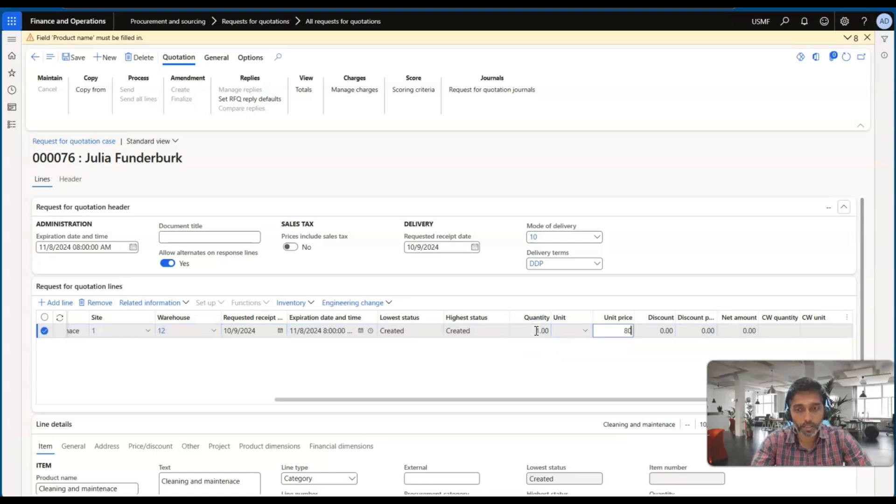
text(0)
key(Tab)
scroll(305, 397, down, 1)
scroll(311, 416, up, 1)
click(76, 58)
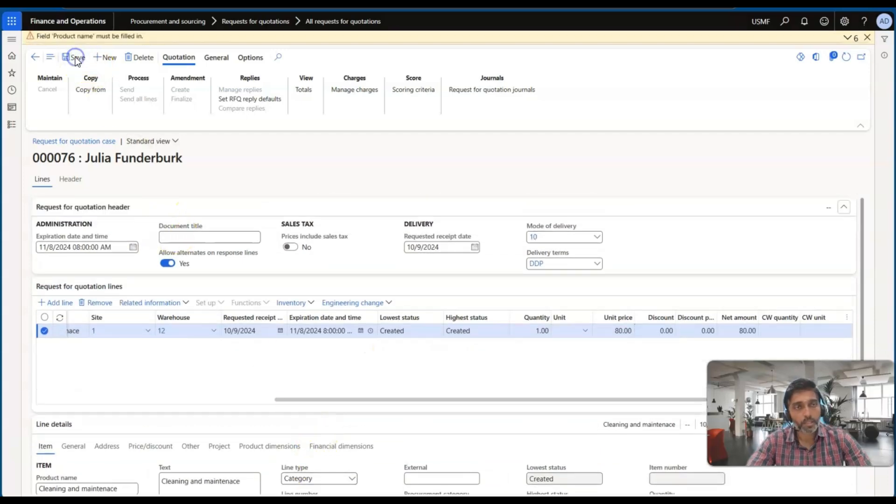
click(251, 357)
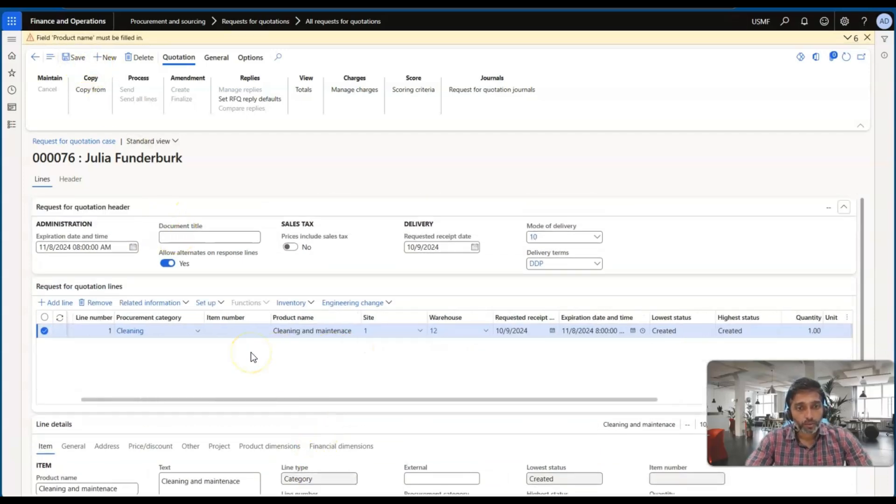
click(866, 37)
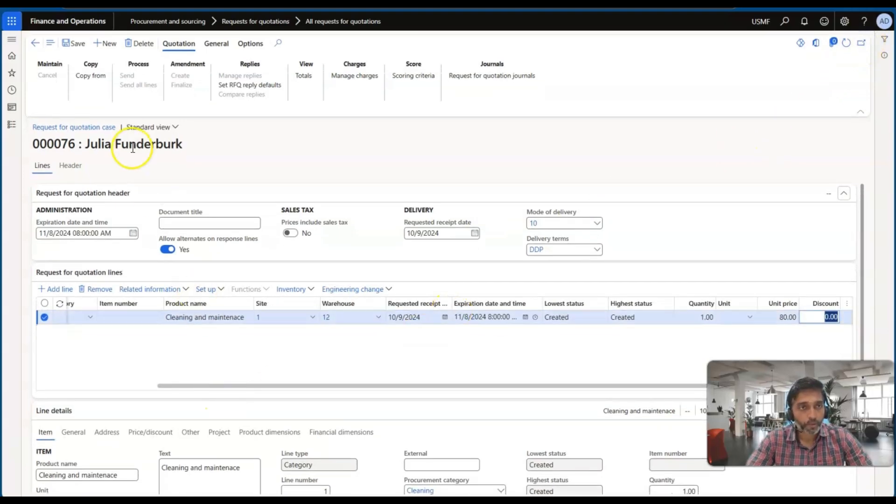
Step: Fill the empty vendor row in the request for quotation header with Acme Office Supplies
click(69, 166)
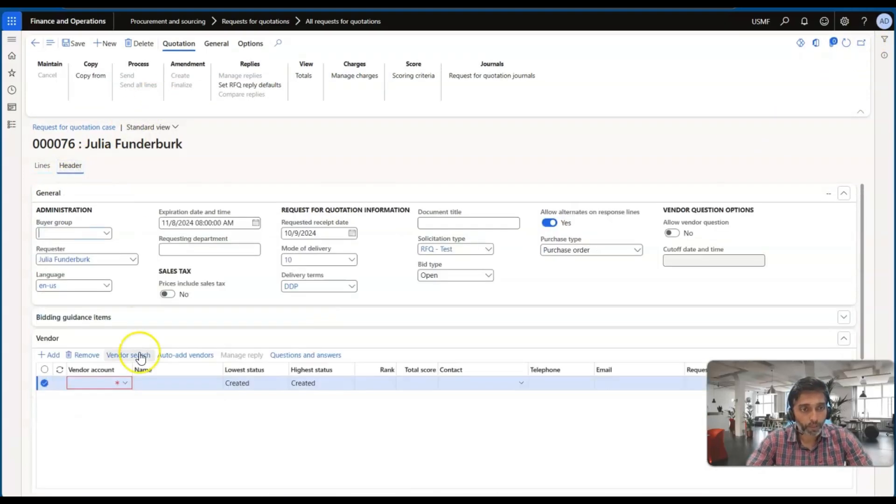
click(122, 384)
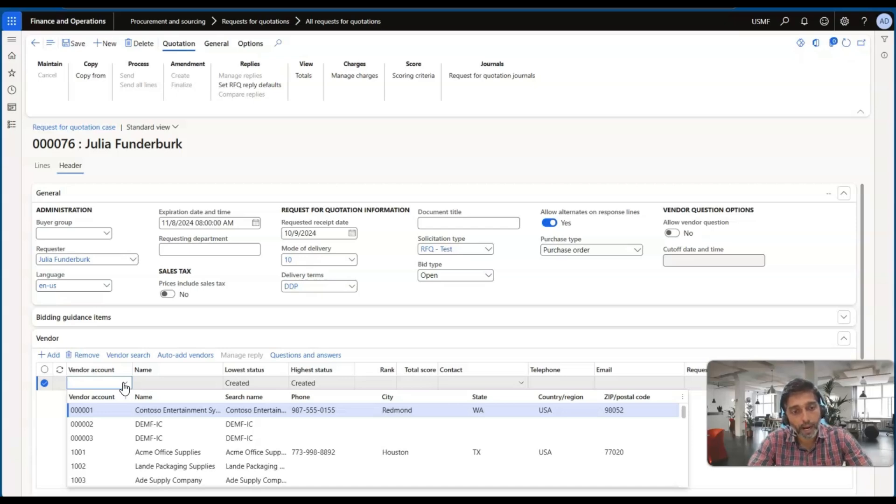
click(119, 457)
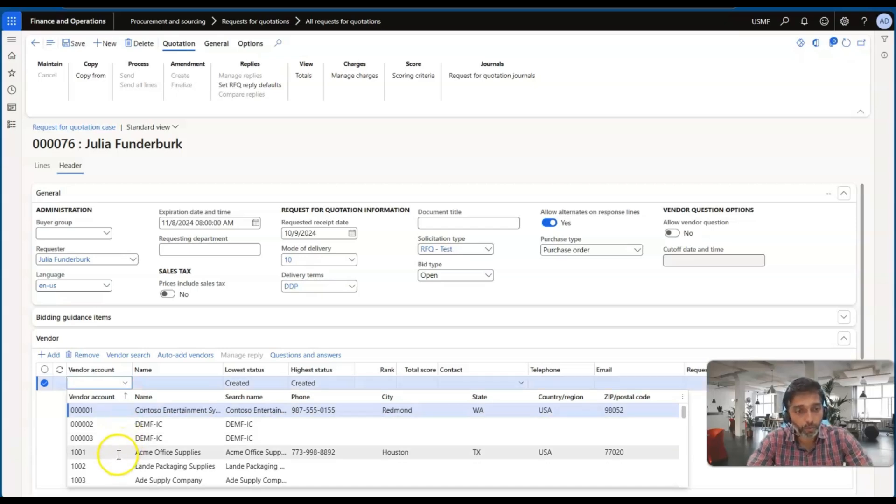
click(118, 455)
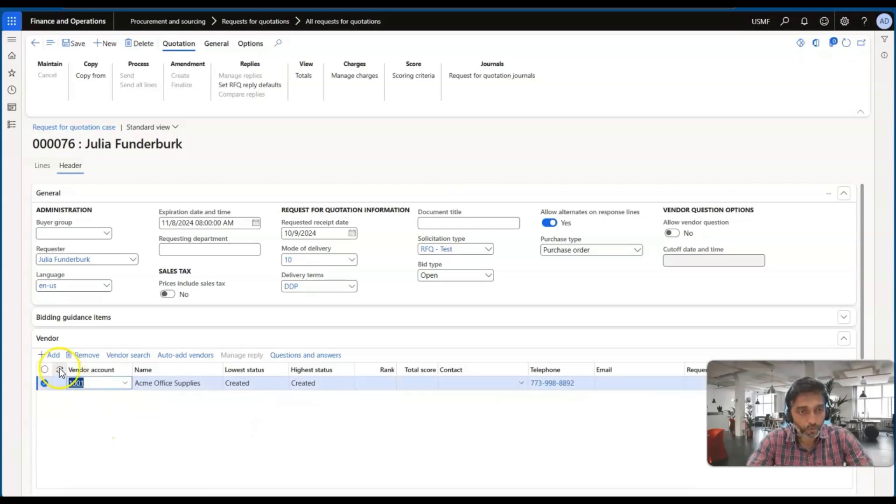
Step: Save the request for quotation and send it to Acme Office Supplies
click(74, 44)
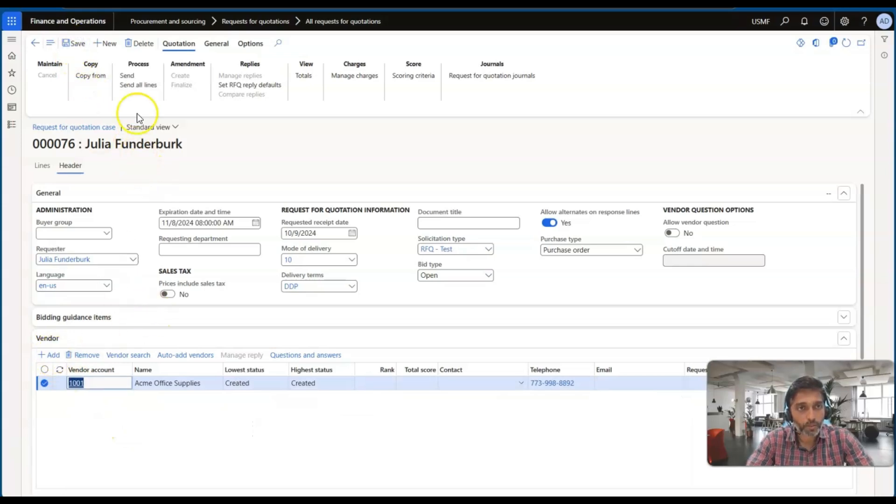
click(128, 76)
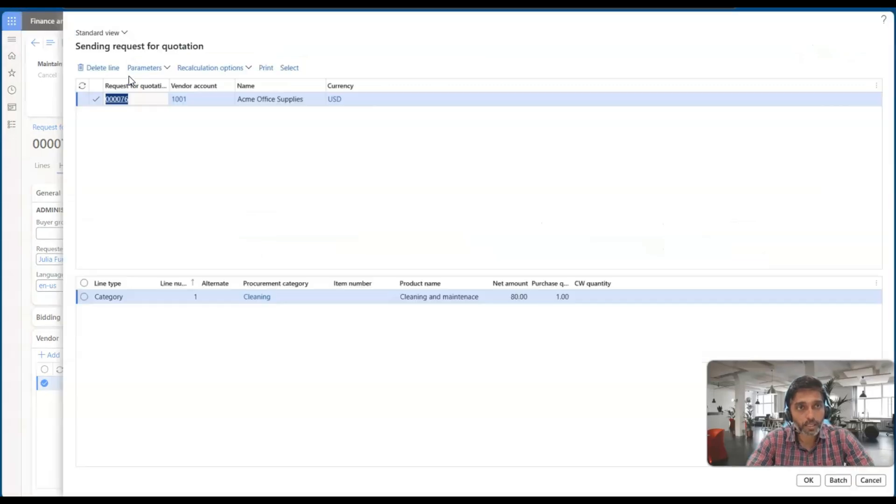
click(808, 480)
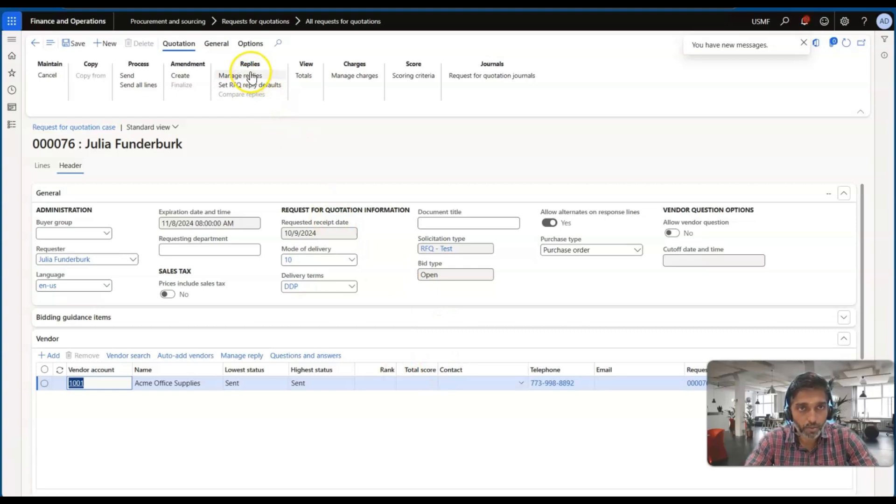
Step: Open the Acme Office Supplies reply from the request for quotation and start editing its bid
click(251, 75)
click(120, 177)
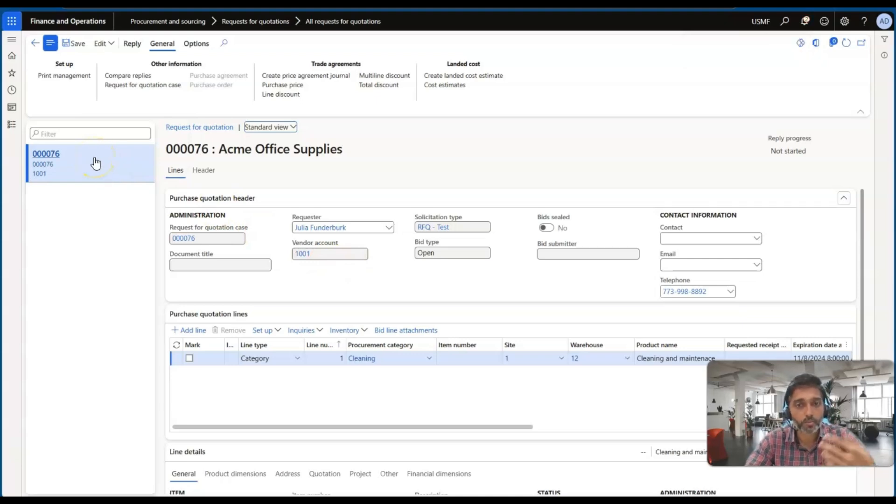
click(110, 44)
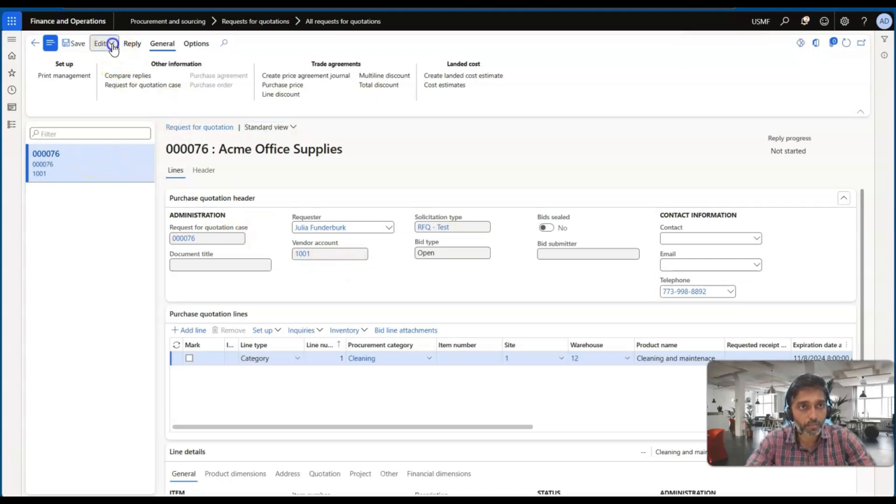
click(112, 74)
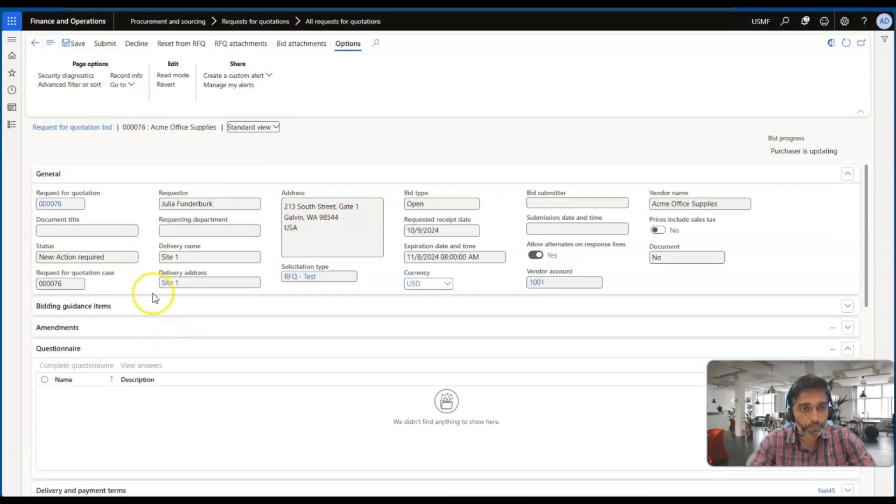
Step: Add an alternate to the bid's Cleaning line and set the alternate's unit price to 75
scroll(155, 297, down, 5)
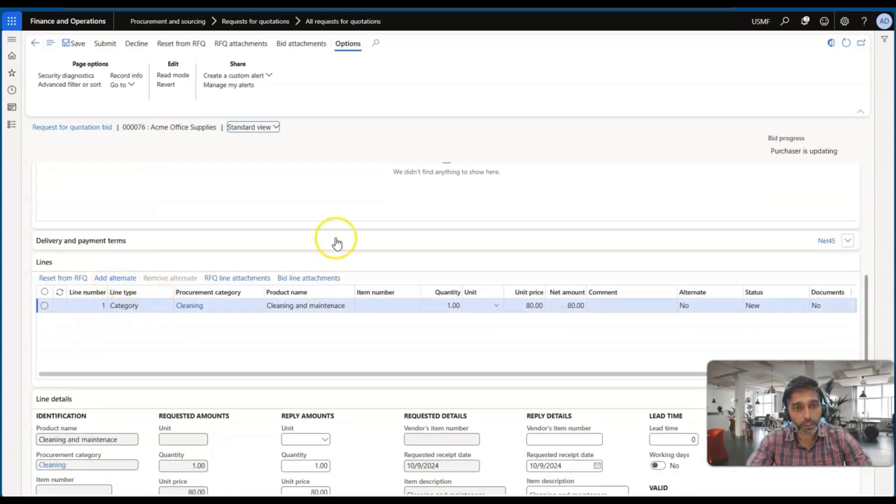
scroll(349, 245, up, 5)
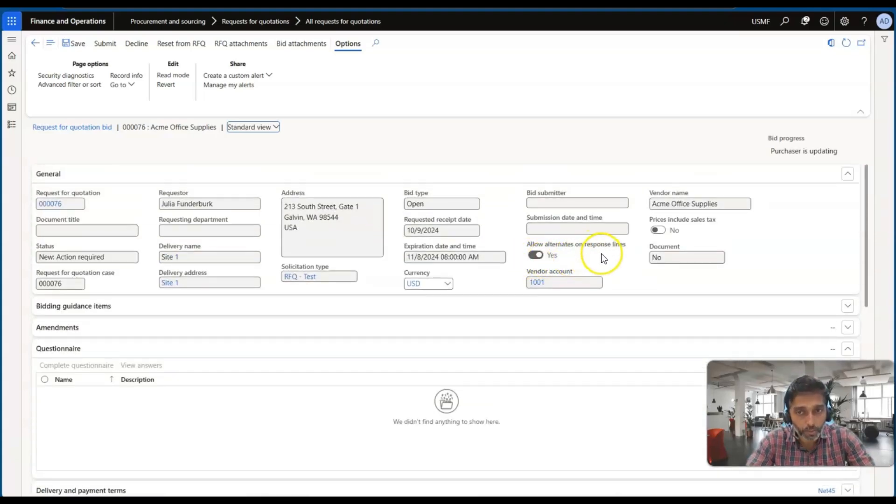
scroll(359, 314, down, 5)
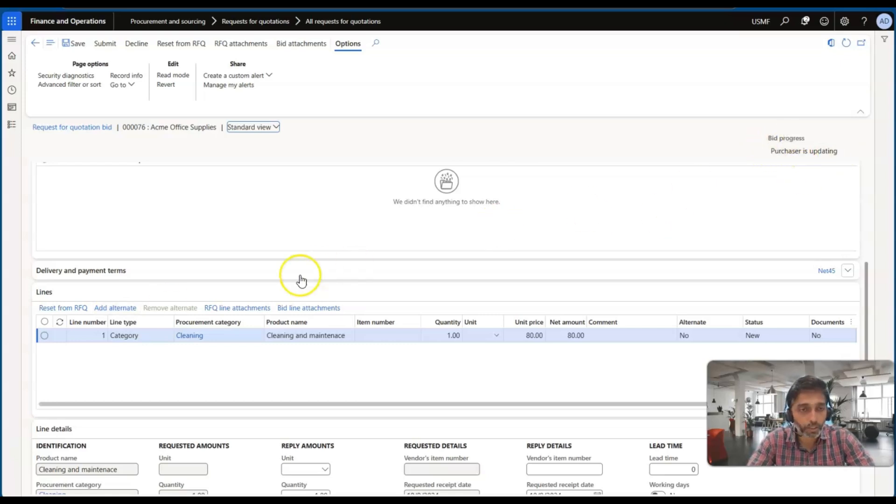
click(115, 309)
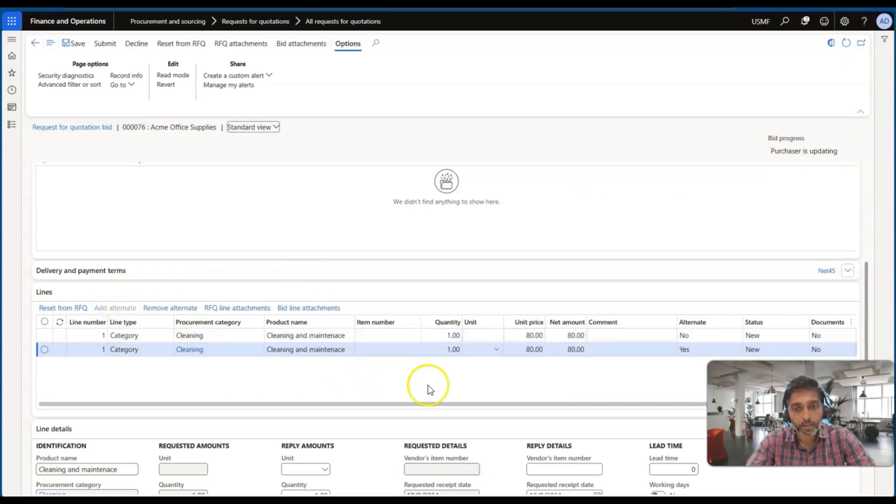
scroll(428, 385, right, 1)
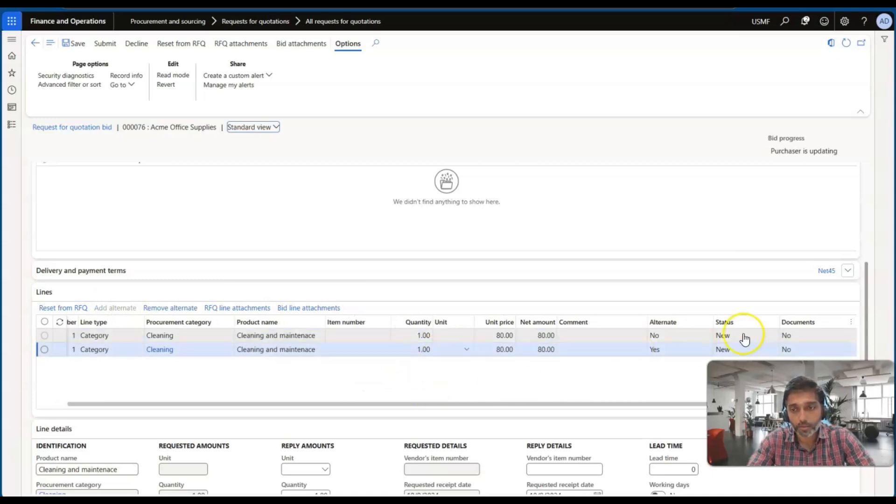
click(501, 351)
text(75)
key(Tab)
Step: Replace the alternate line's item description in the reply details with "Cleaning and service"
scroll(501, 354, down, 2)
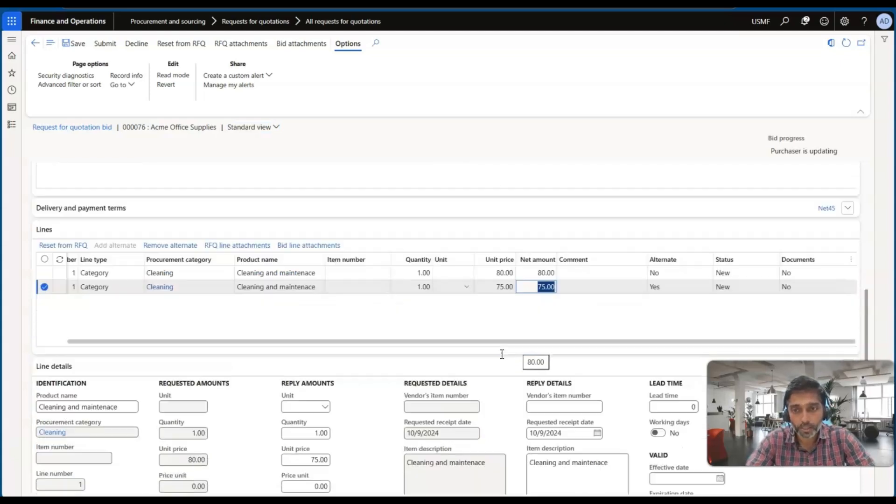
click(545, 384)
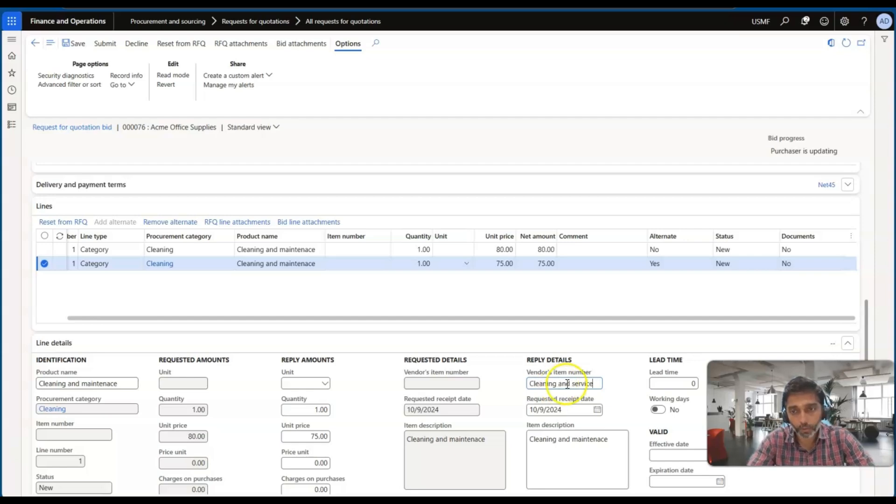
click(533, 384)
drag(534, 383, 590, 386)
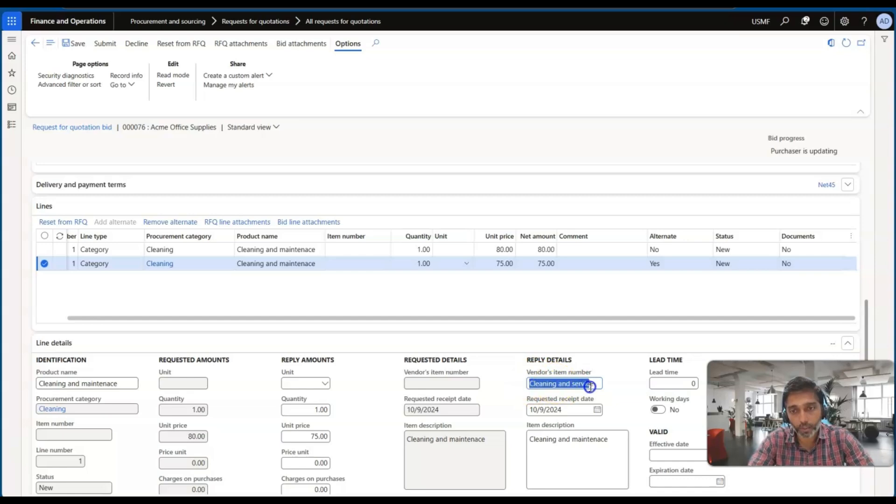
key(ctrl+x)
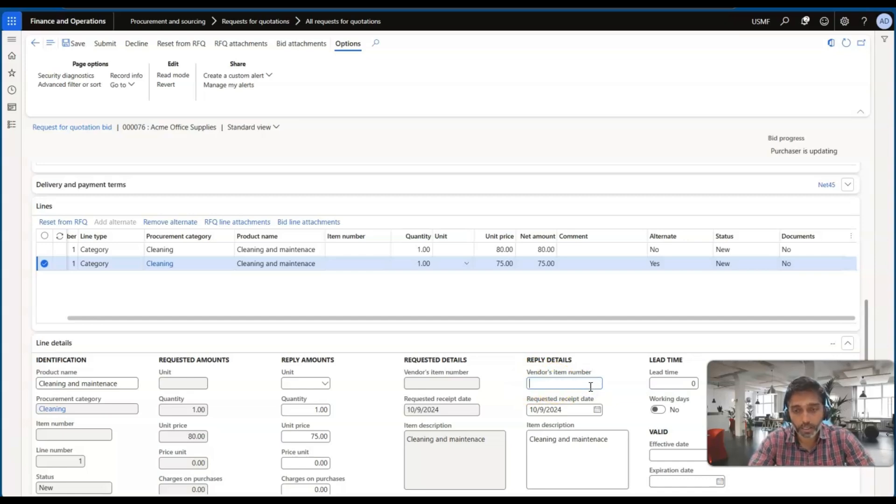
click(557, 447)
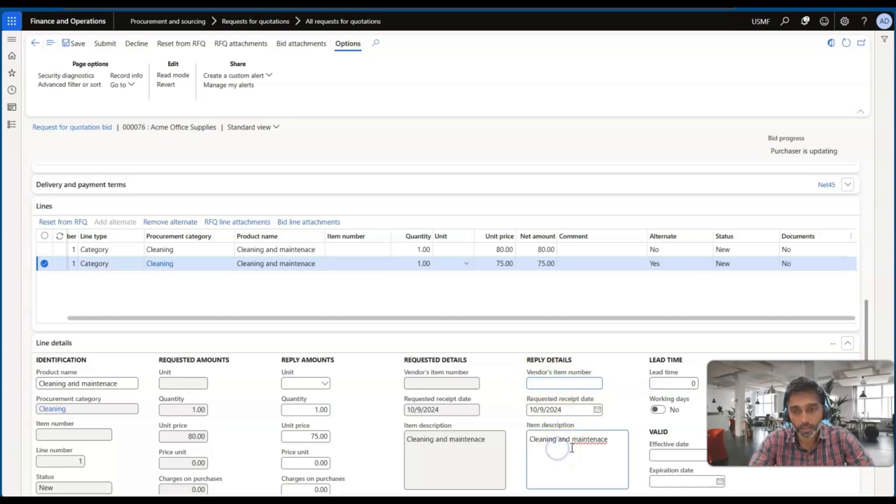
triple_click(538, 444)
key(ctrl+v)
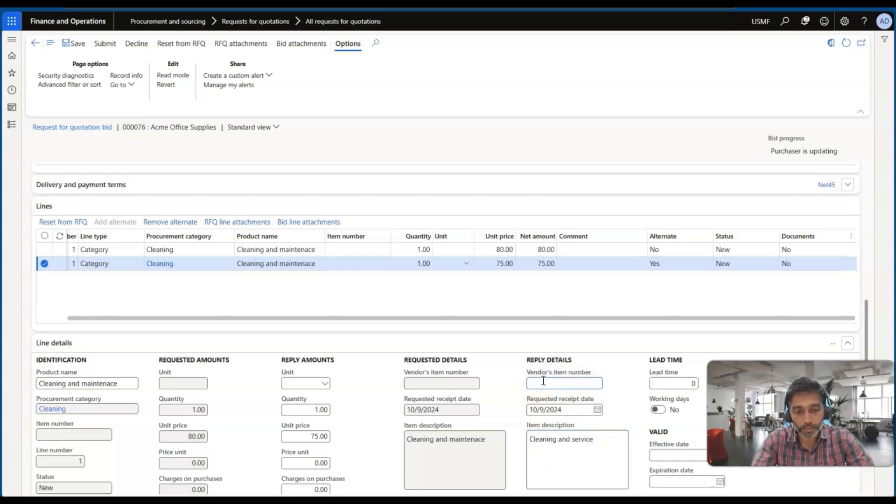
Step: Set the vendor's item number of the alternate line to CS0001
click(543, 380)
text(CS0001)
key(Tab)
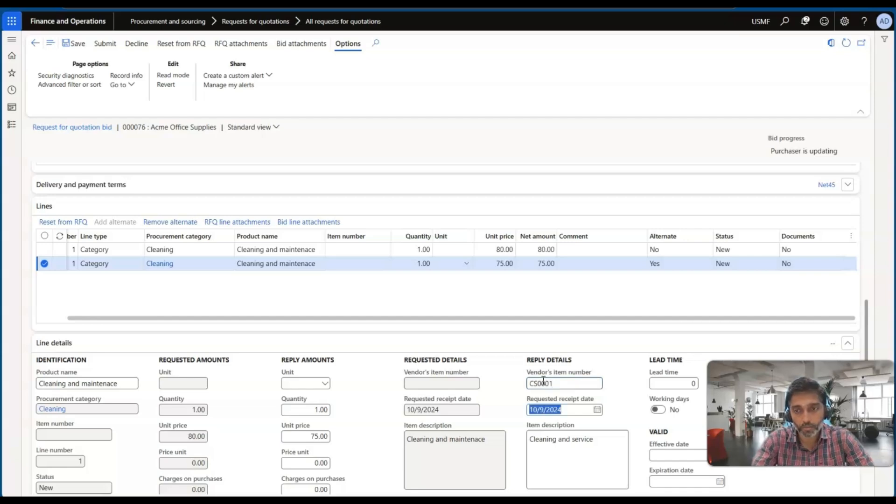
Step: Set the discount percentage in the reply amounts of the alternate Cleaning line to 2
scroll(501, 419, down, 2)
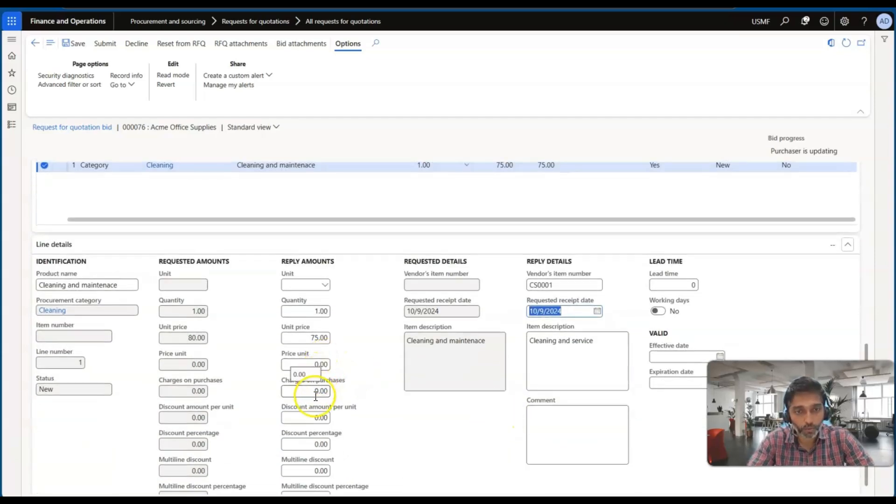
click(317, 444)
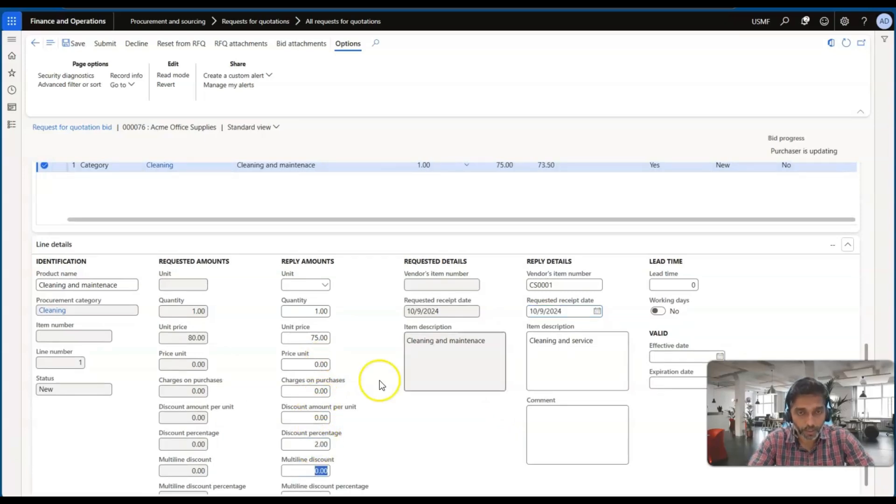
scroll(413, 330, up, 2)
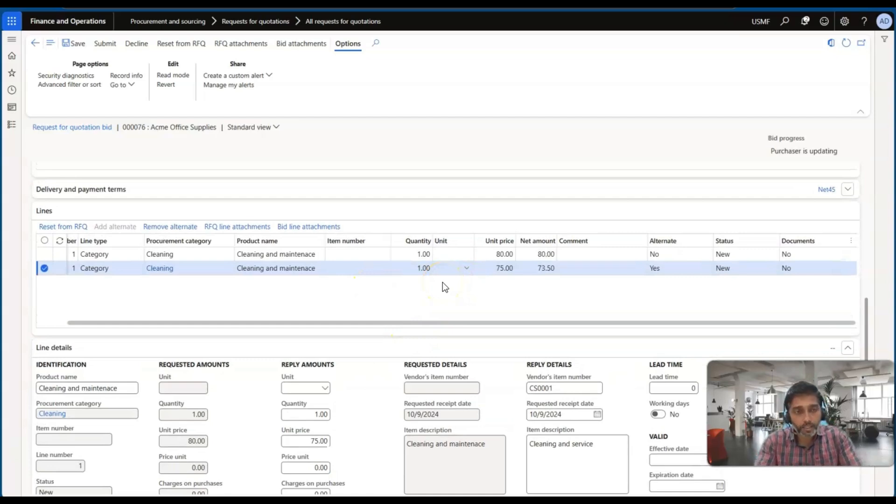
click(357, 256)
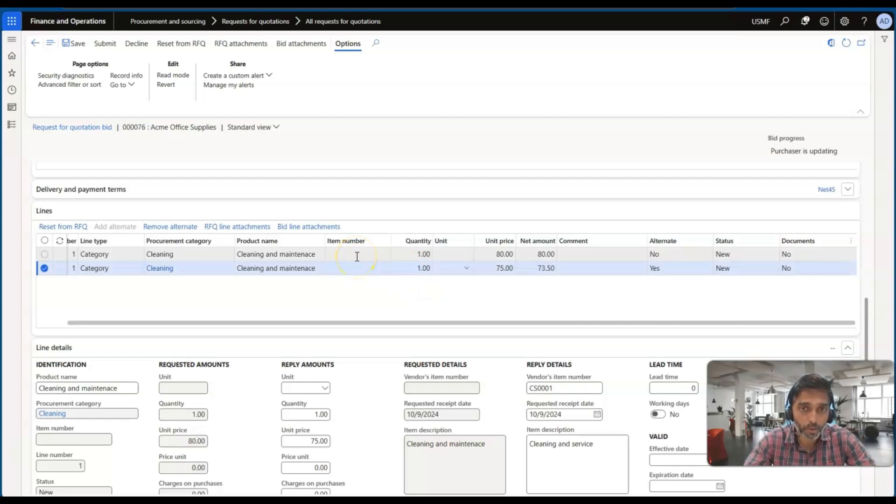
click(433, 271)
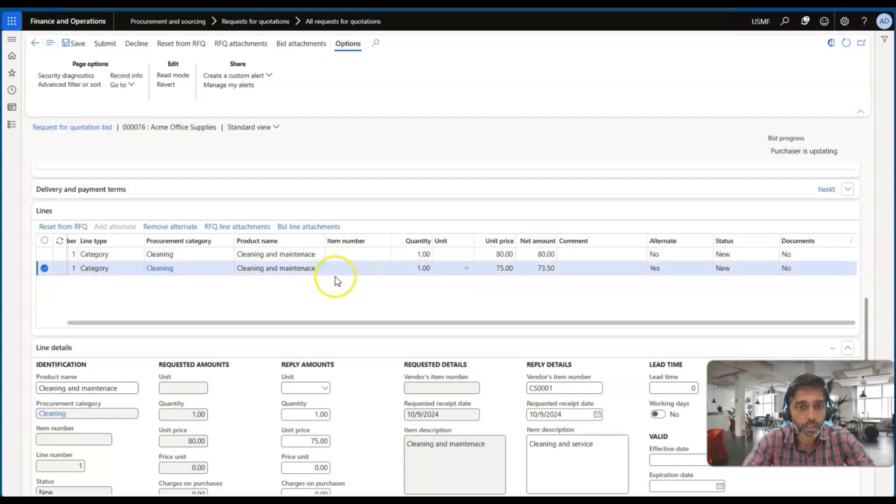
Step: Submit the Acme Office Supplies bid with its alternate line, without batch processing
scroll(286, 314, up, 6)
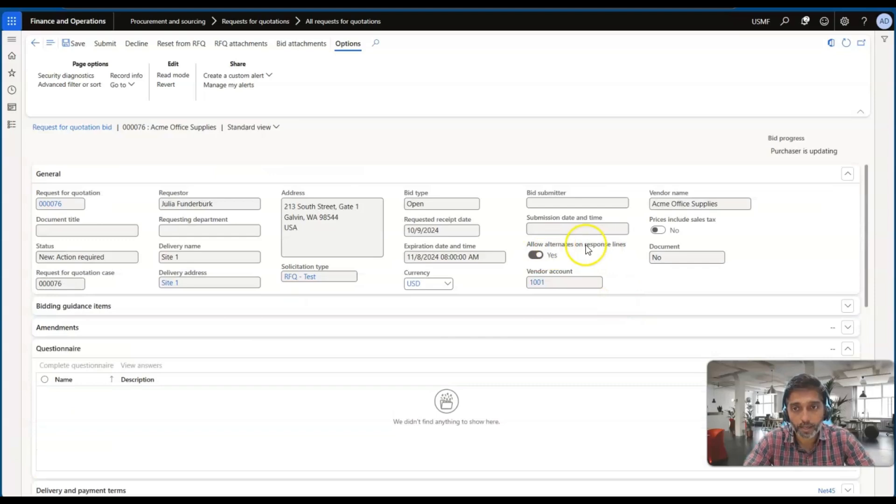
scroll(320, 314, down, 3)
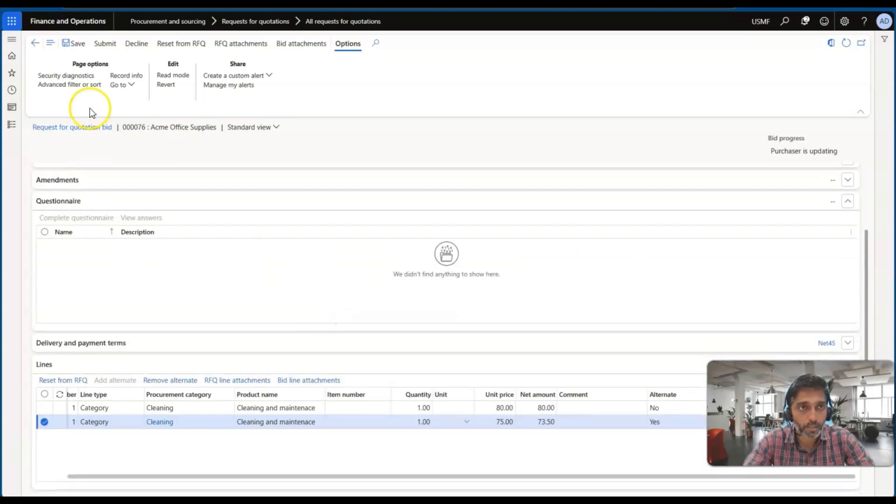
click(105, 44)
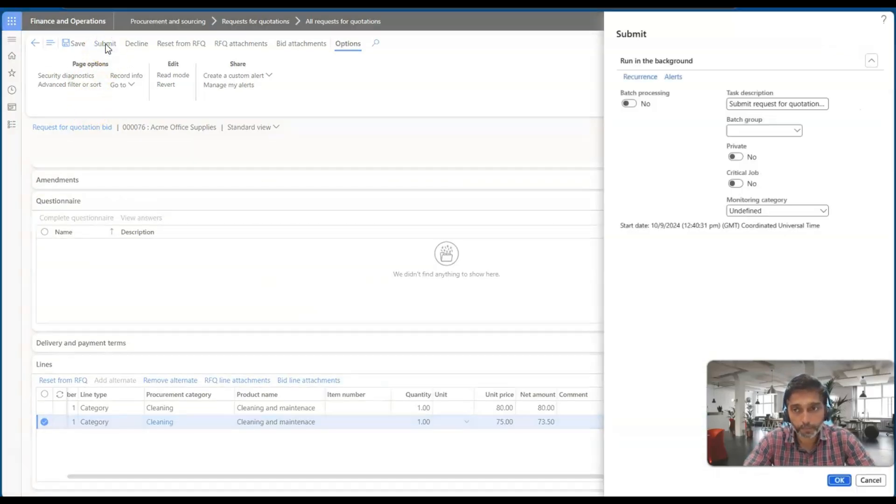
click(839, 482)
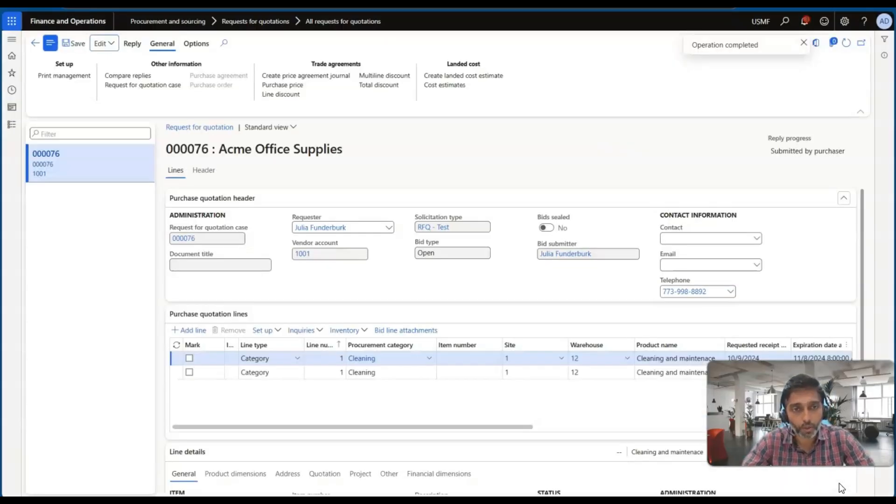
Step: Return to the request for quotation case, reopen its vendor reply and examine the bid scoring criteria in the reply header
click(405, 353)
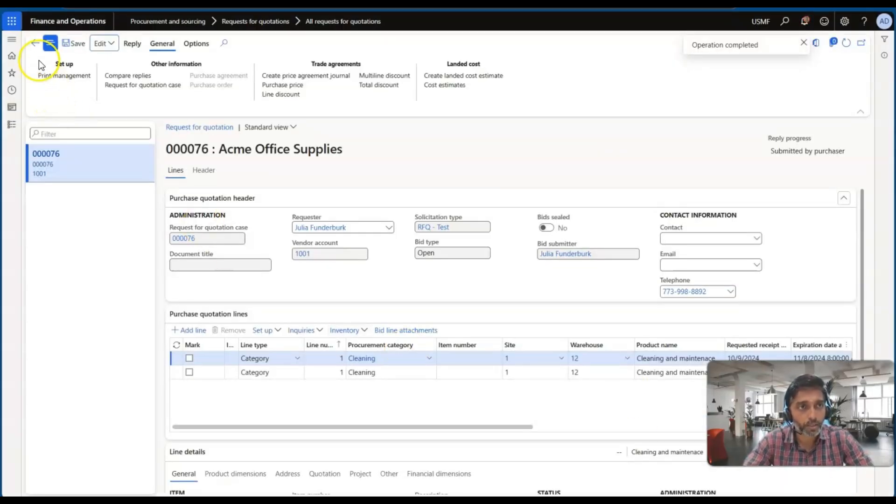
click(35, 49)
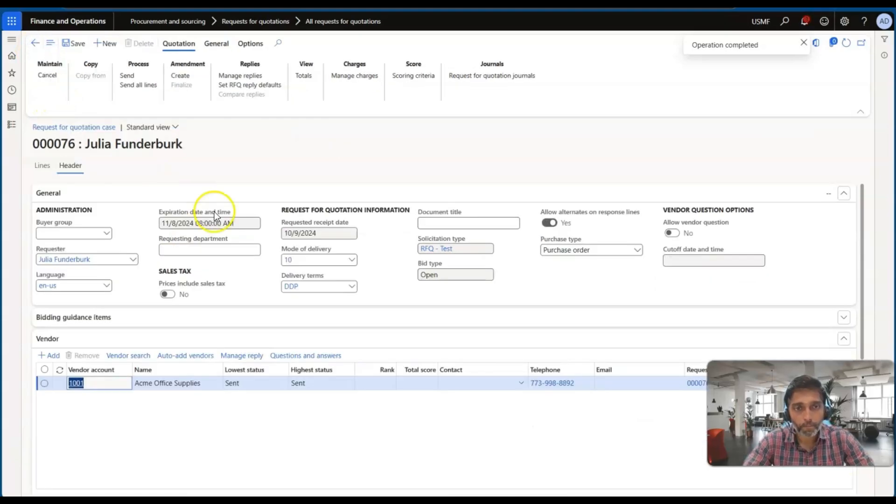
scroll(227, 309, down, 3)
scroll(284, 309, up, 5)
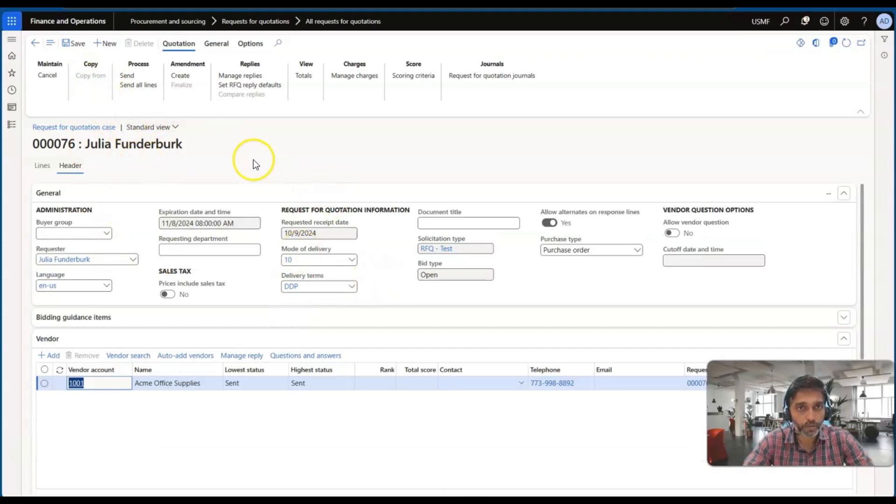
click(231, 76)
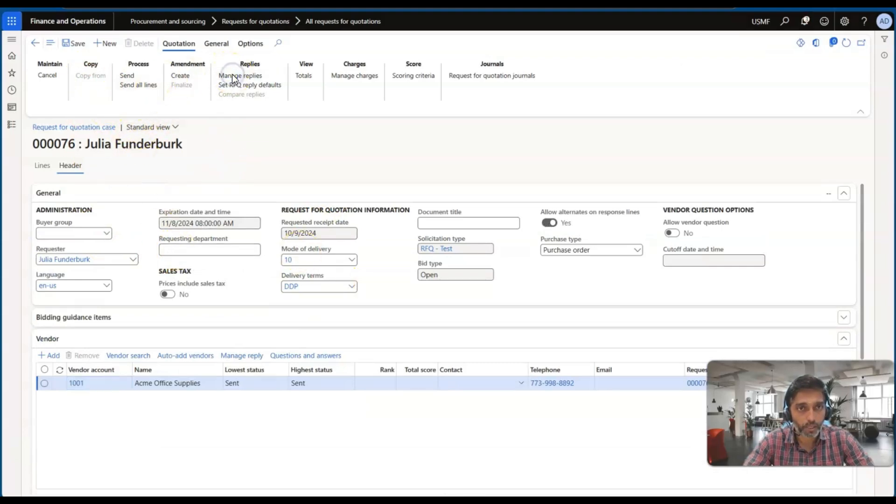
click(204, 170)
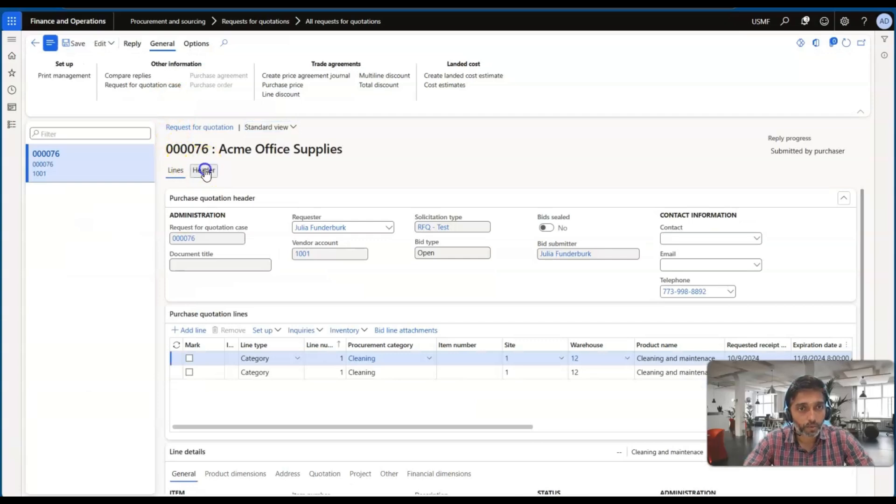
scroll(290, 282, down, 4)
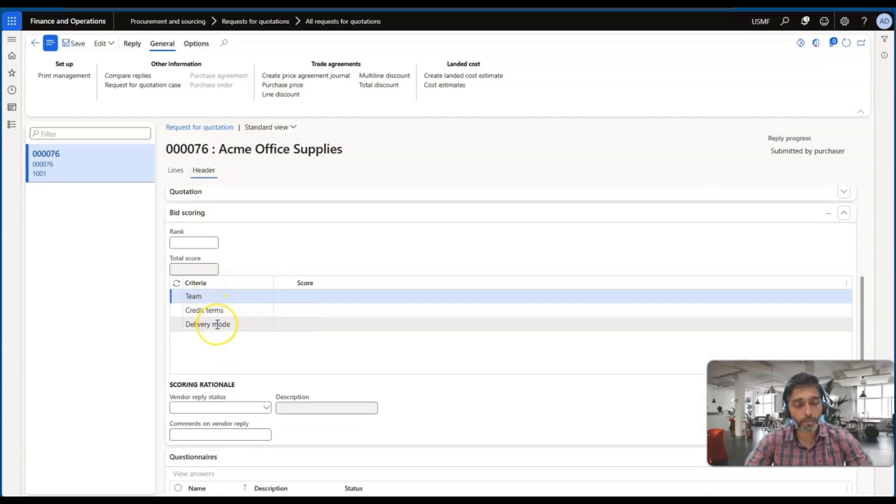
mouse_move(216, 324)
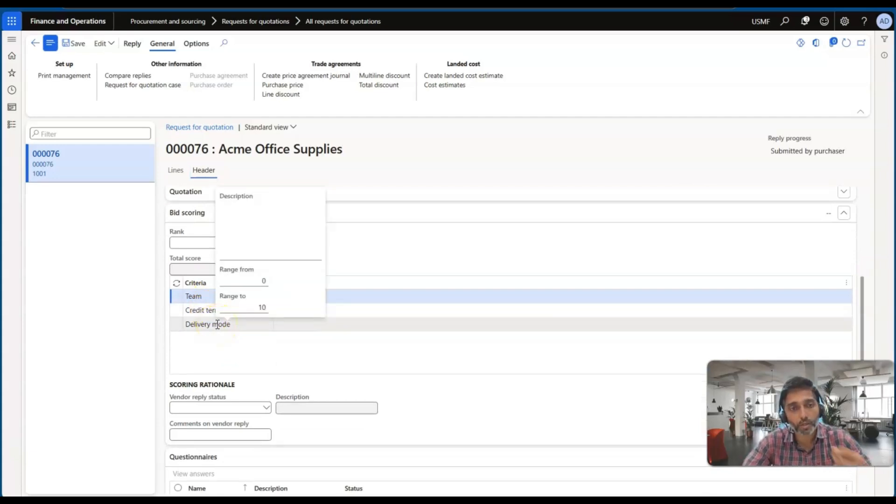
Step: Copy the RFP - Services scoring method into the request for quotation case's scoring criteria, replacing the existing criteria
click(37, 47)
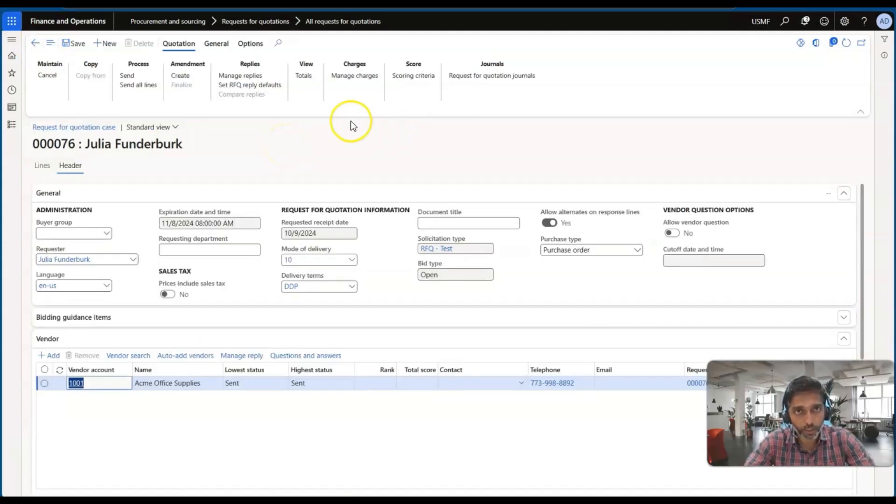
click(410, 78)
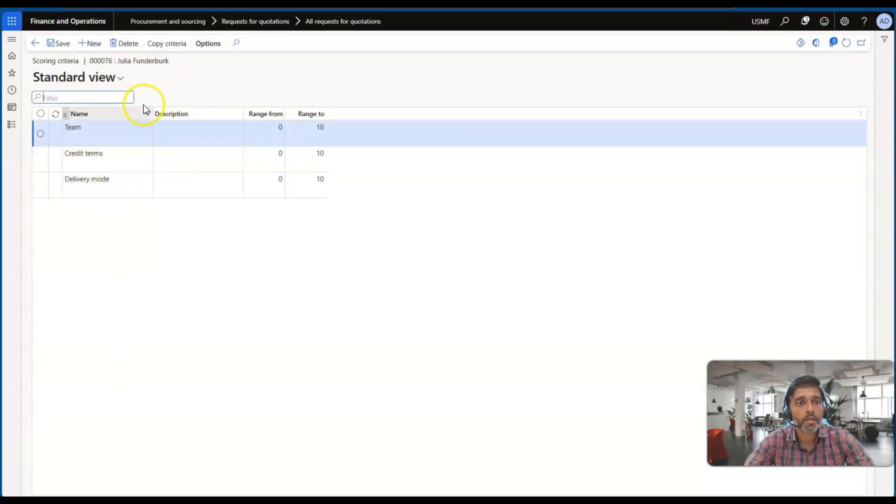
click(157, 45)
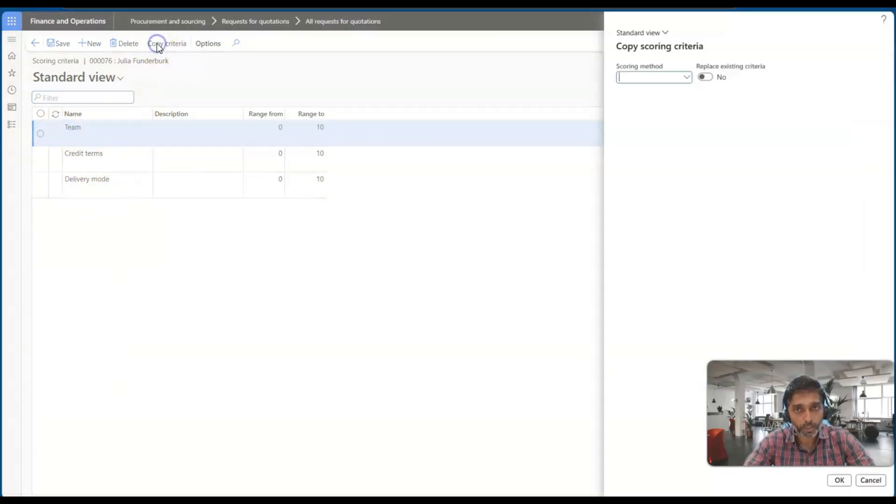
click(687, 77)
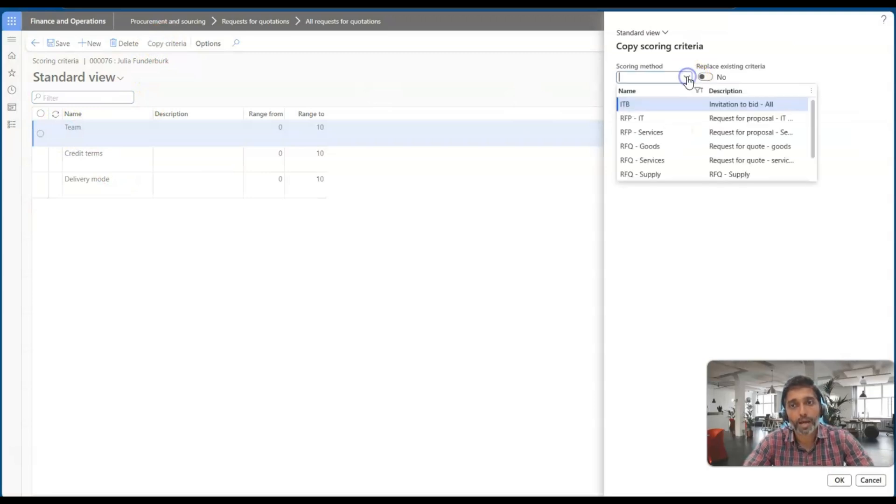
click(660, 133)
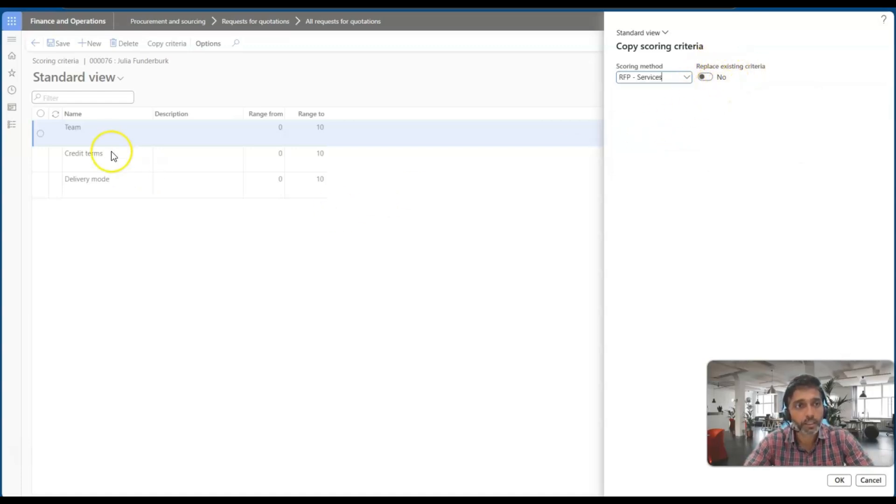
click(706, 77)
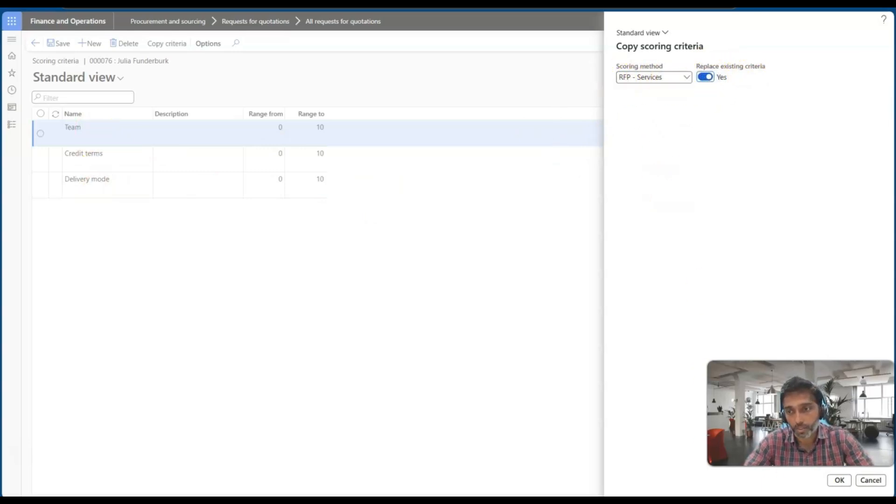
click(839, 480)
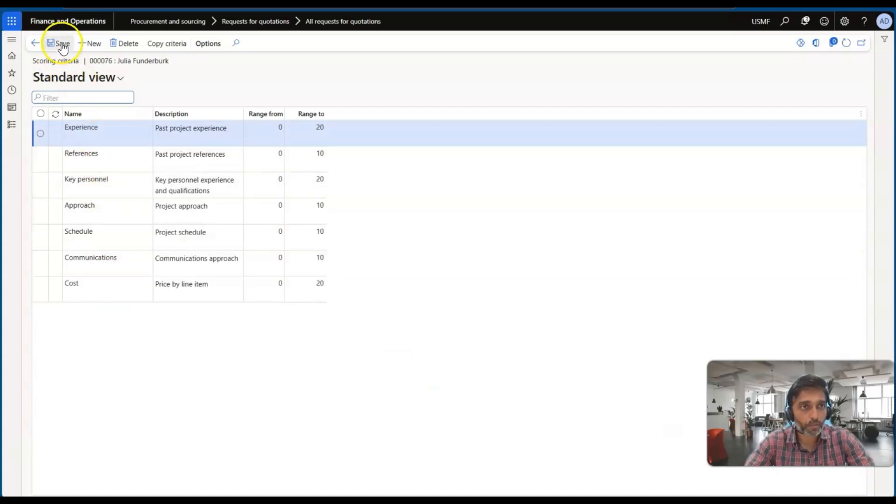
Step: Reopen the Acme Office Supplies reply from the case and bring up the bid scoring section of its header
click(36, 44)
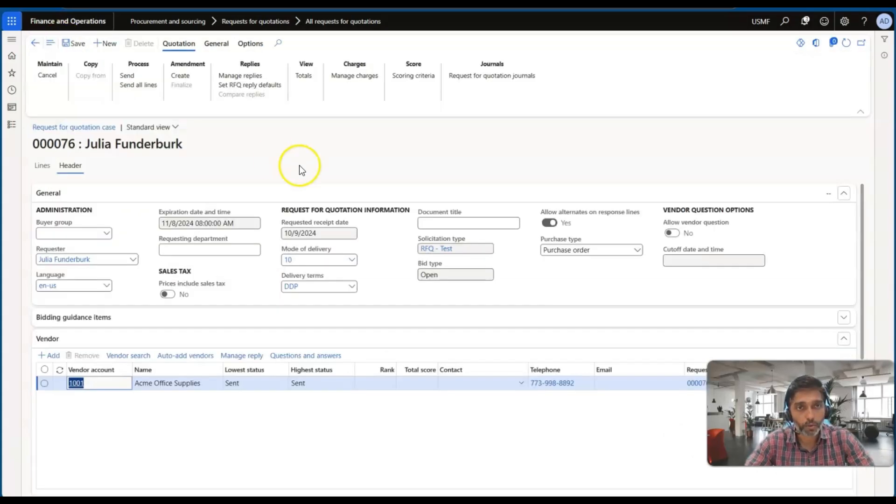
click(229, 79)
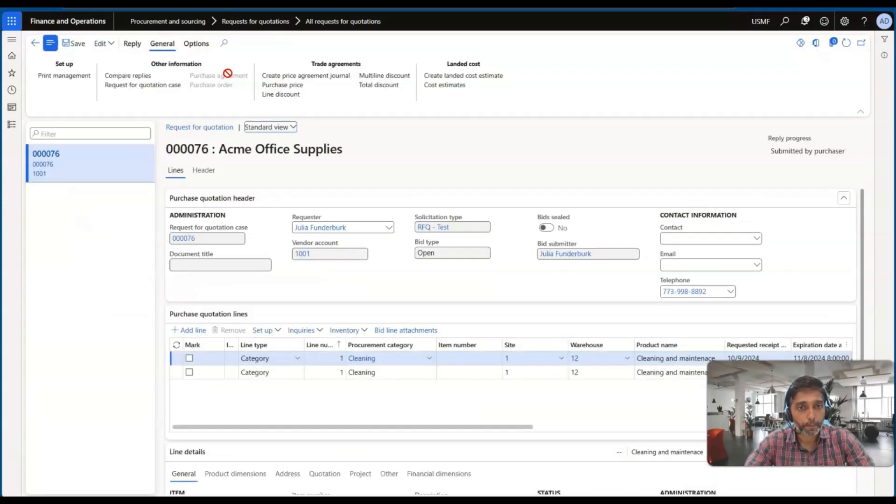
scroll(214, 236, down, 3)
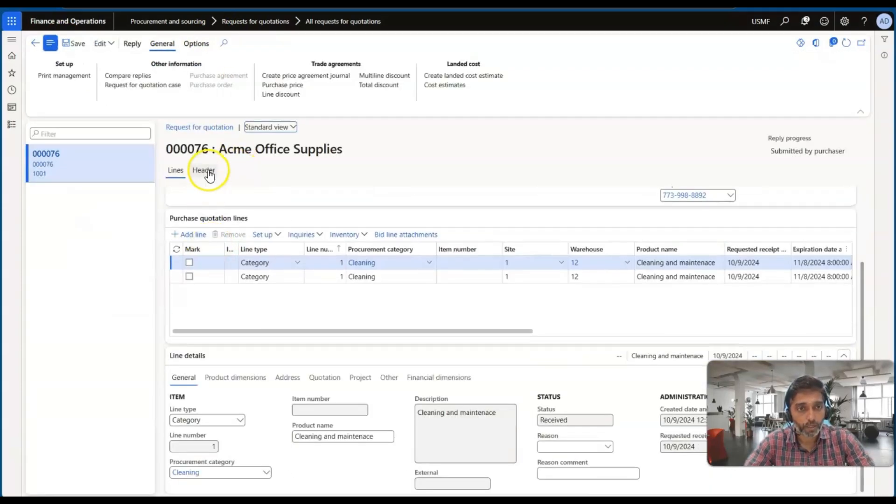
click(204, 171)
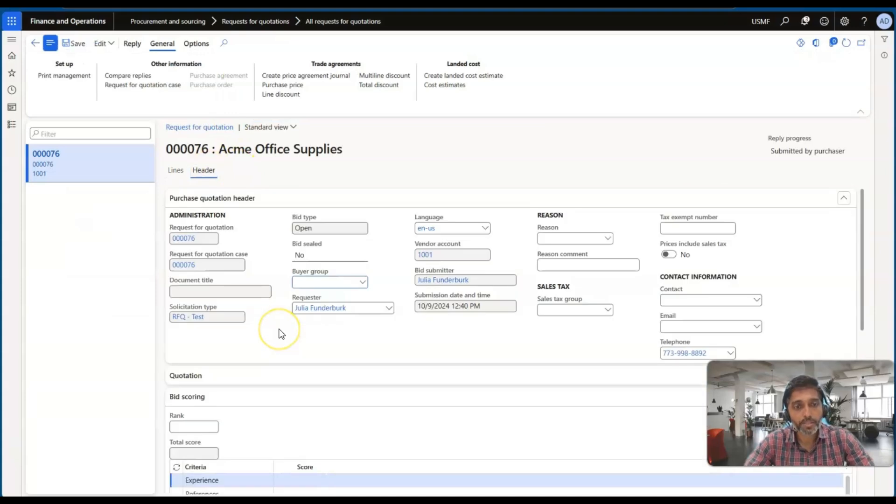
scroll(277, 331, down, 2)
scroll(281, 333, down, 2)
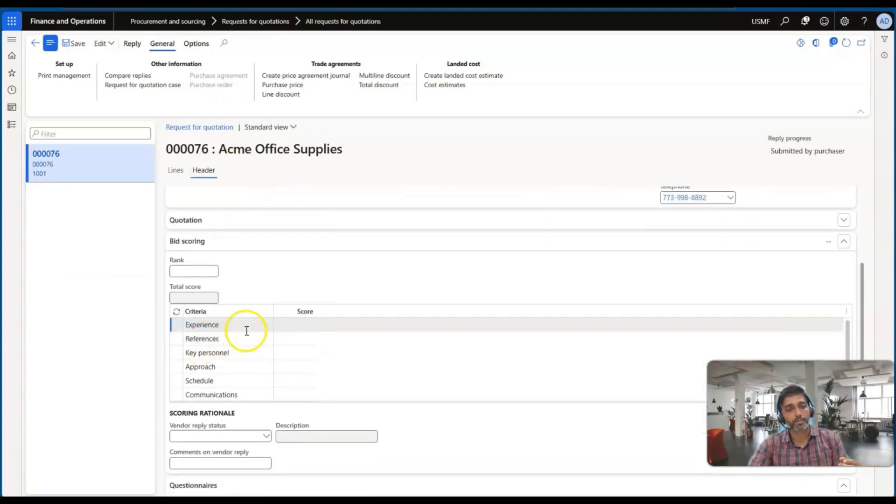
Step: Try to enter a score of 30 for the Key personnel criterion
click(292, 323)
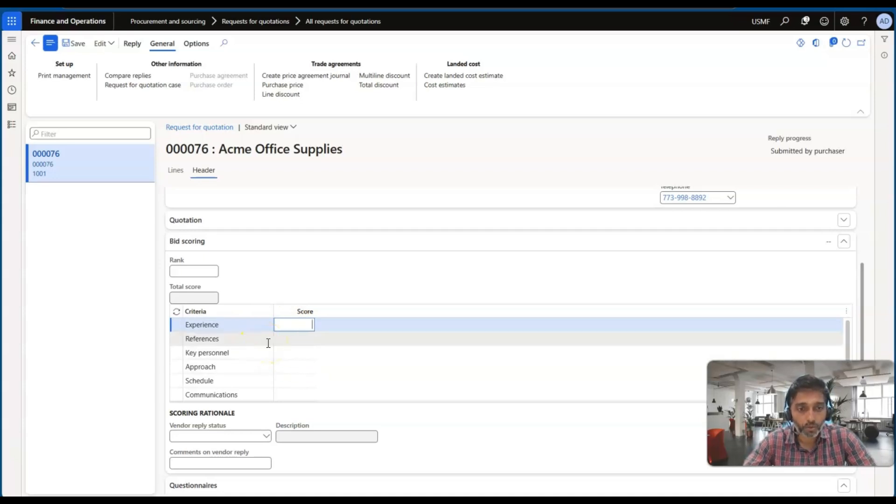
click(287, 351)
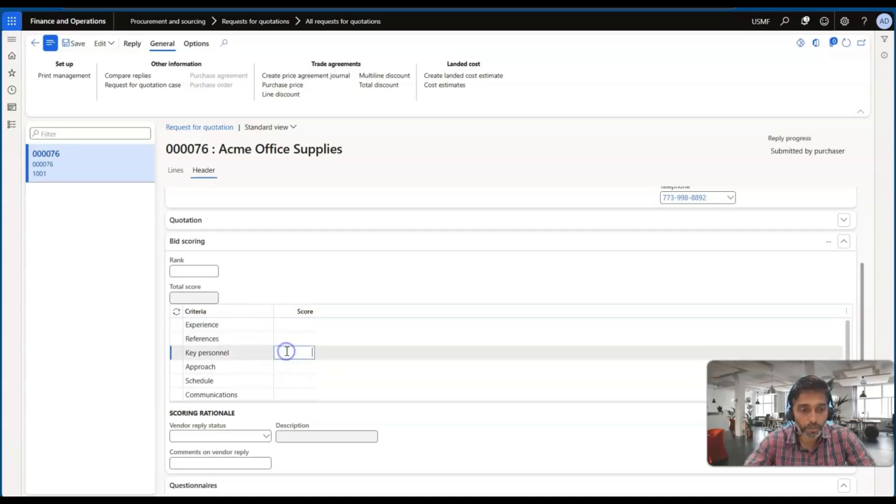
text(30)
key(Tab)
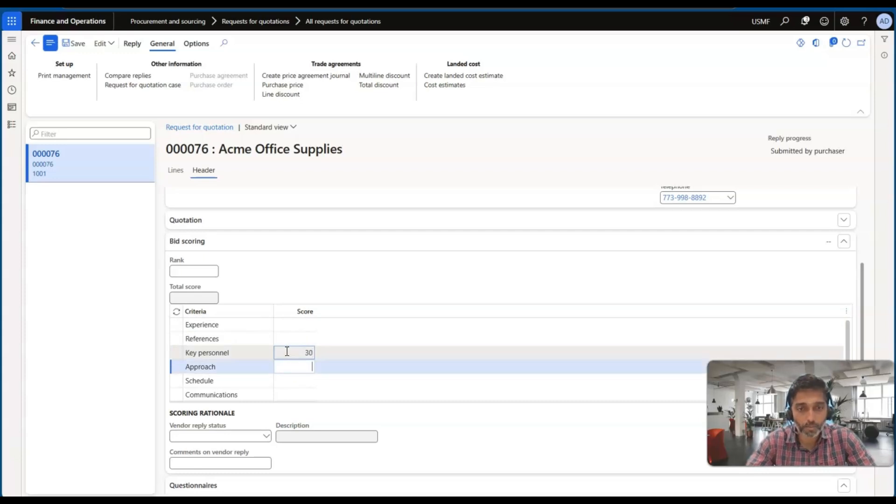
click(215, 188)
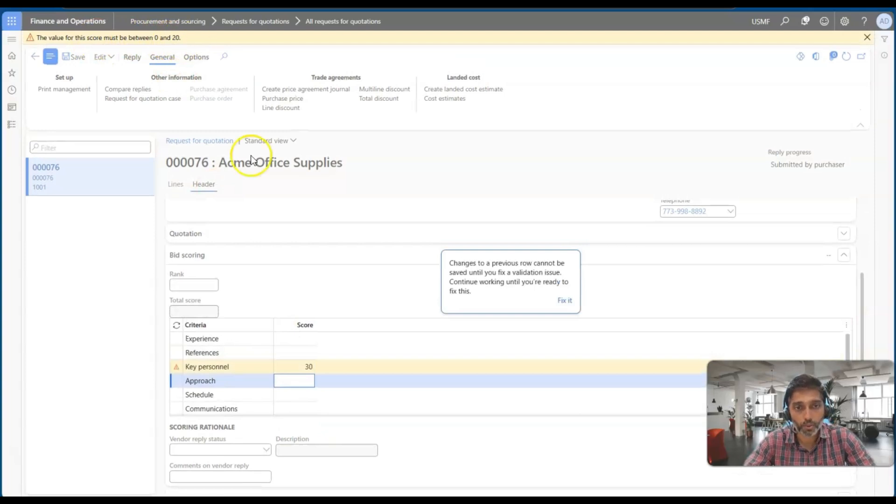
Step: Set the Key personnel score to 20 and return to the request for quotation case
click(307, 367)
text(20)
key(Tab)
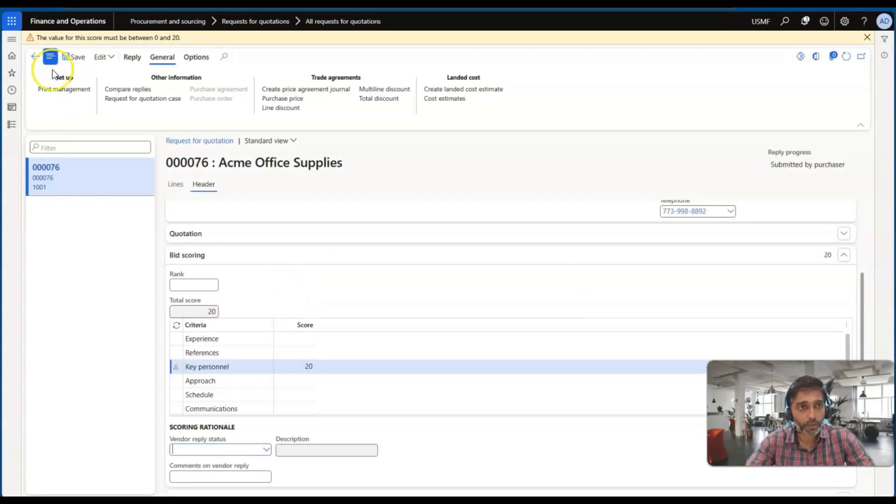
click(36, 57)
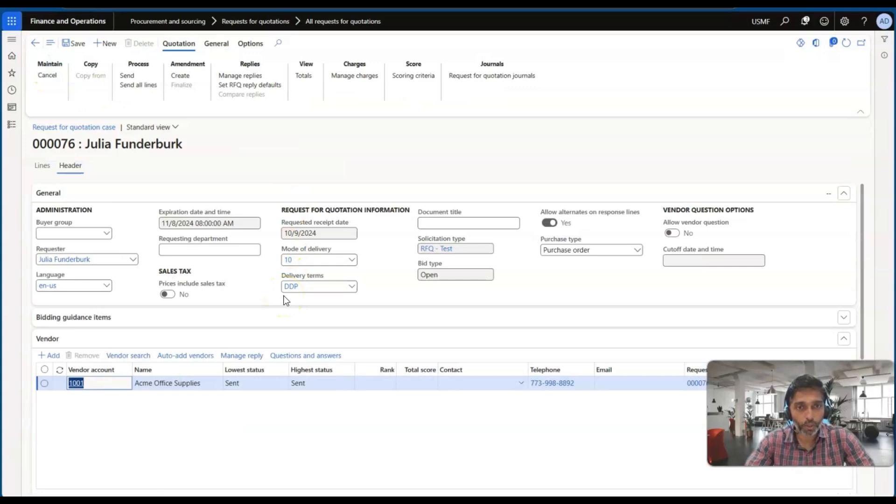
click(264, 279)
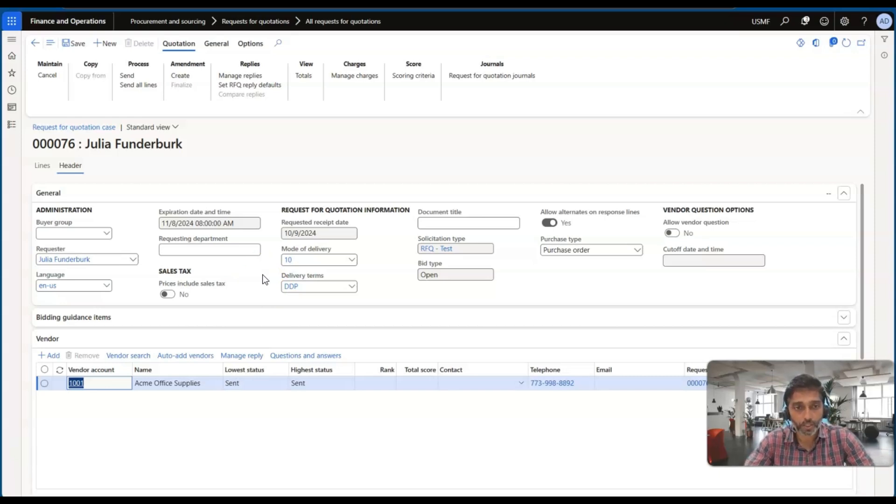
key(alt+Tab)
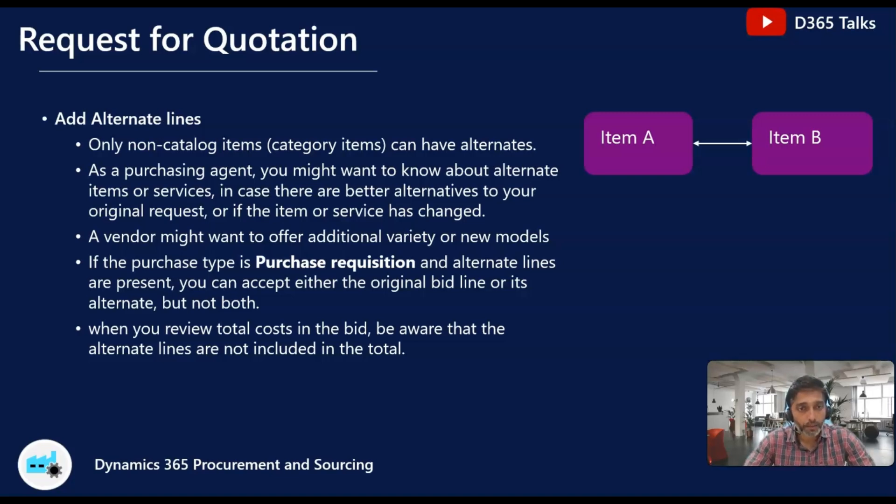
key(alt+Tab)
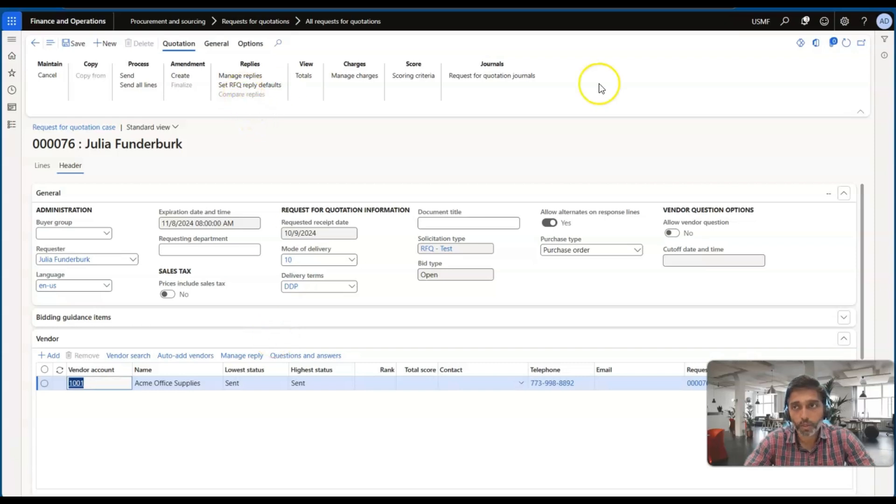
Step: Refresh the request for quotation case and compare its replies, checking how the total amount treats alternate lines
click(845, 48)
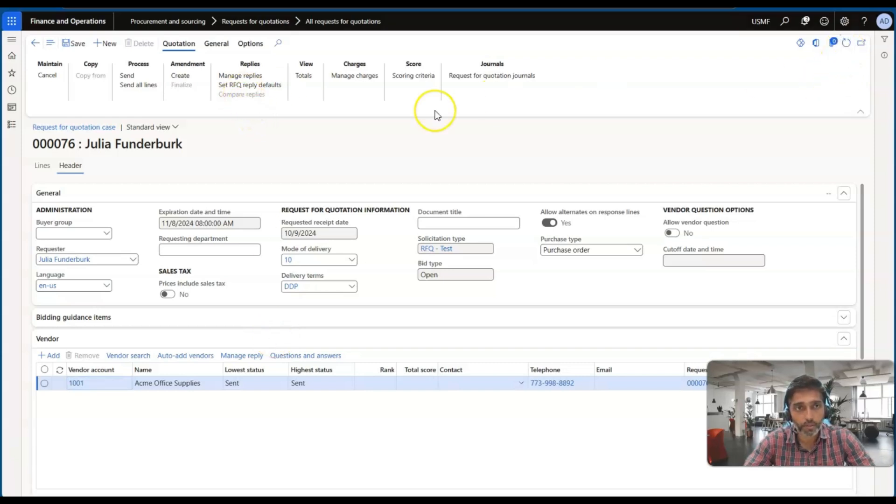
click(229, 96)
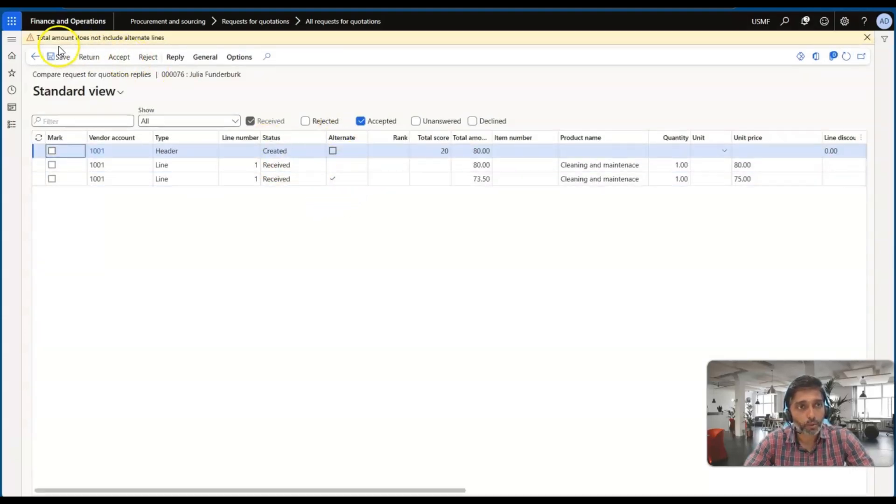
drag(38, 38, 63, 40)
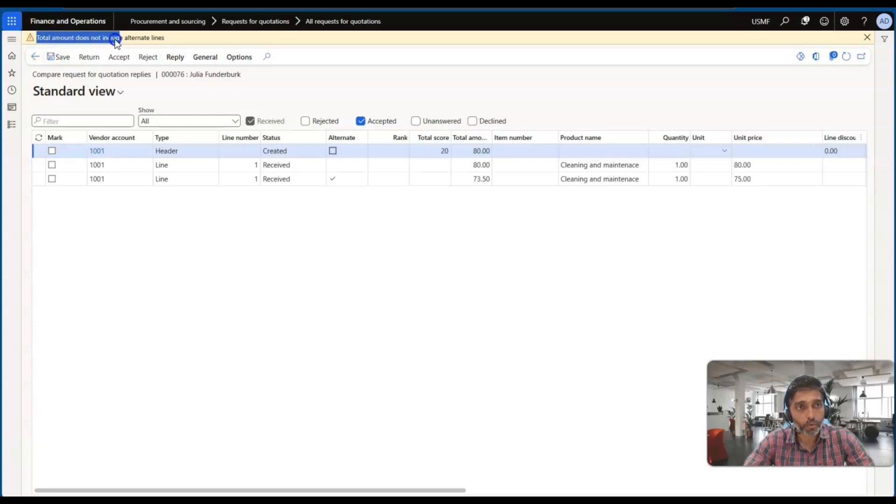
drag(156, 41, 164, 41)
key(alt+Tab)
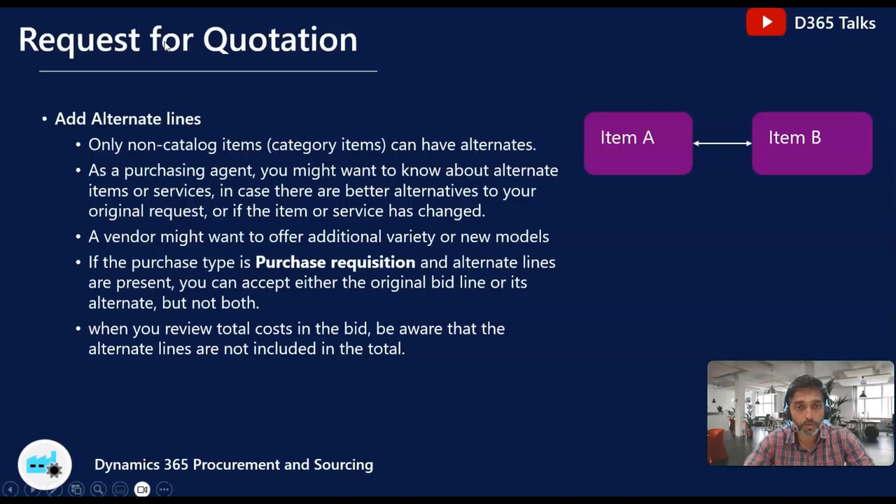